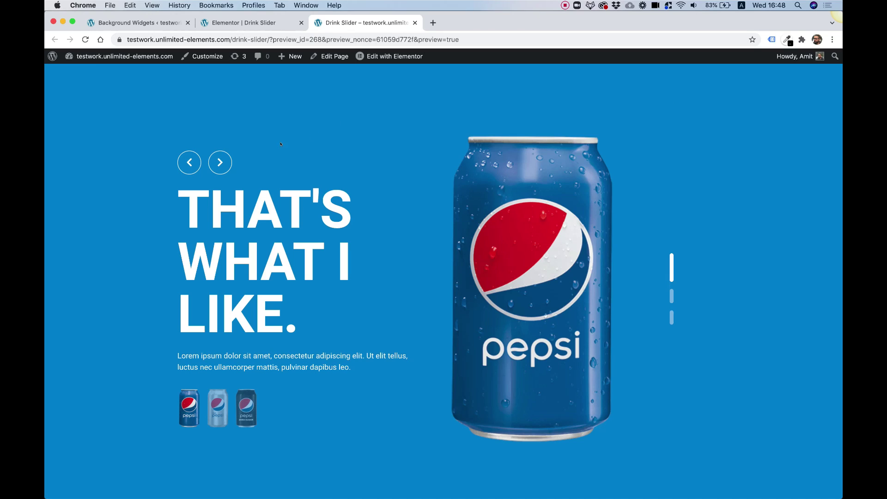
- Browse the Pepsi slides in the Drink Slider preview using its arrows, can thumbnails and vertical bullets
left_click(219, 163)
left_click(219, 163)
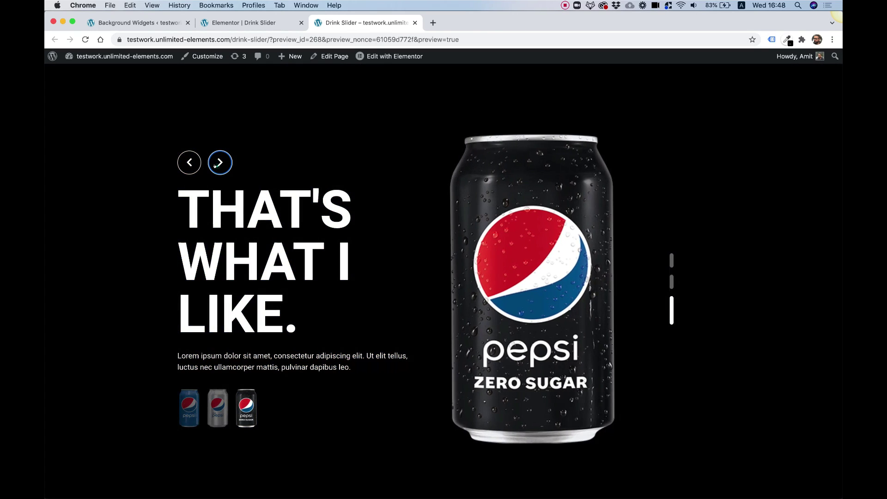
left_click(219, 162)
left_click(217, 407)
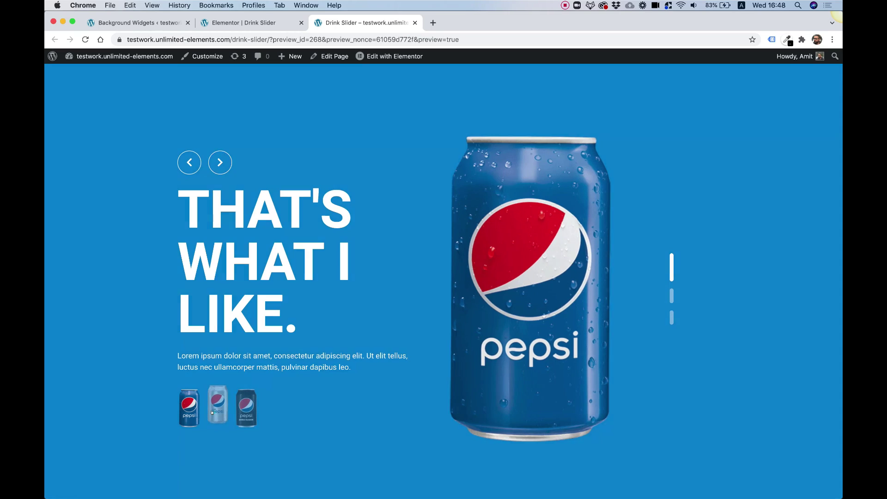
left_click(245, 406)
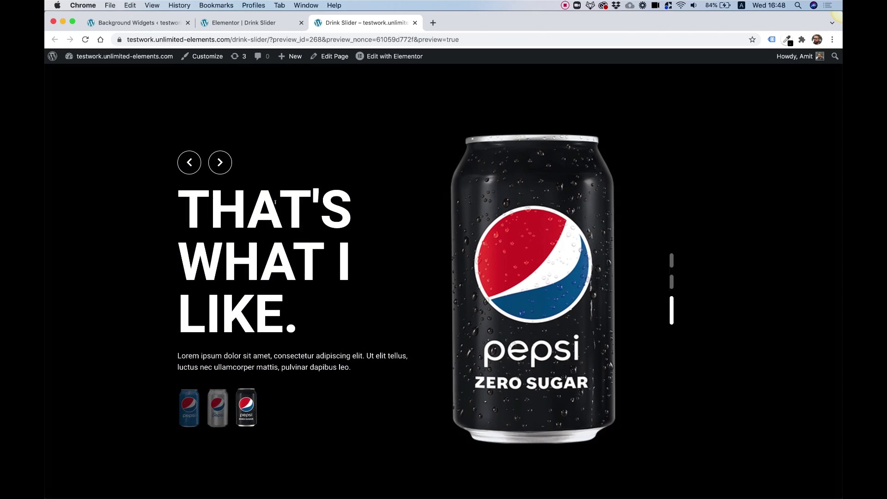
left_click(220, 163)
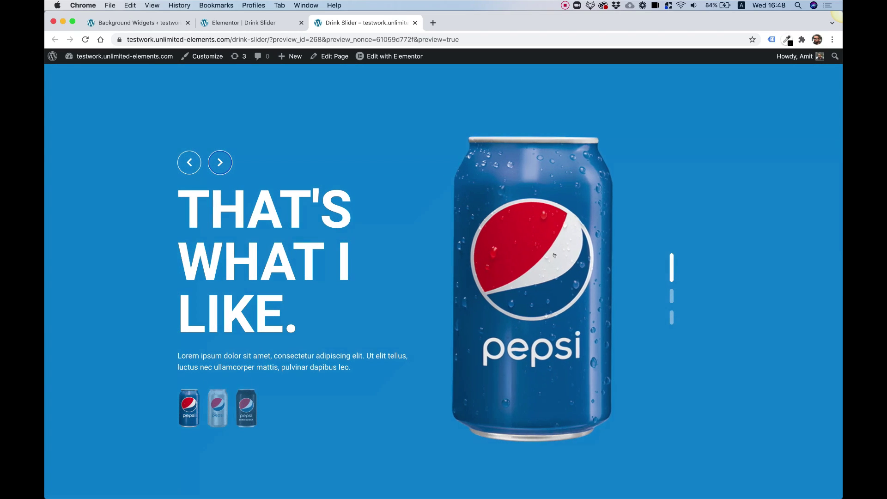
left_click(671, 299)
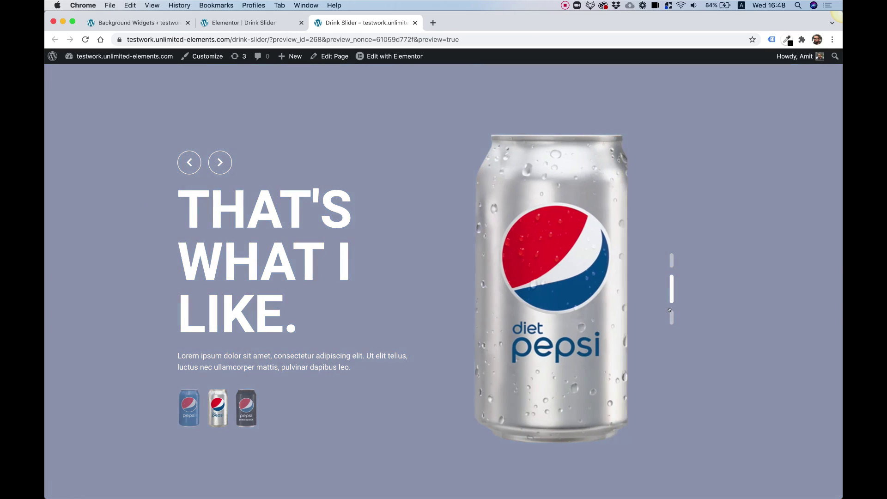
left_click(671, 312)
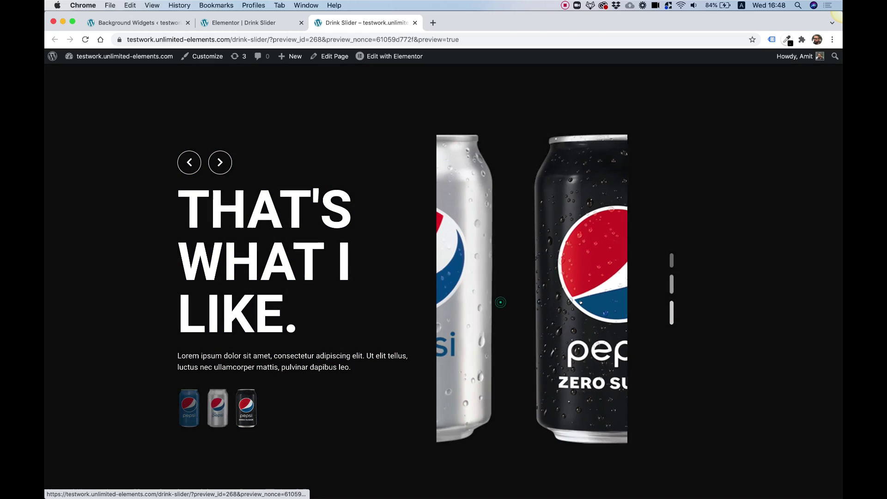
left_click(190, 164)
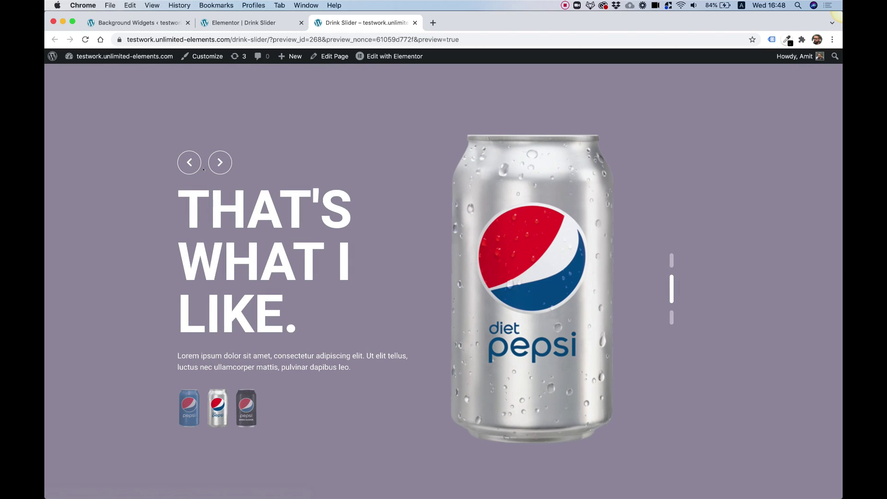
left_click(215, 164)
left_click(215, 165)
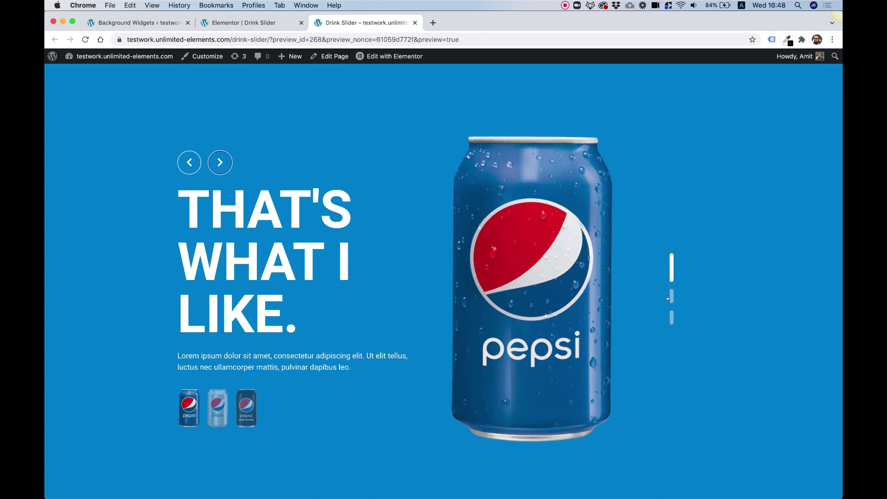
left_click(670, 297)
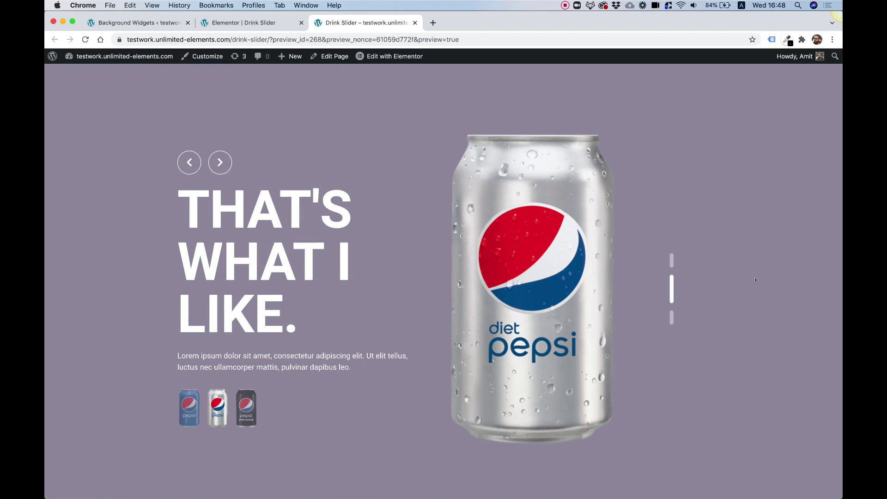
left_click(670, 318)
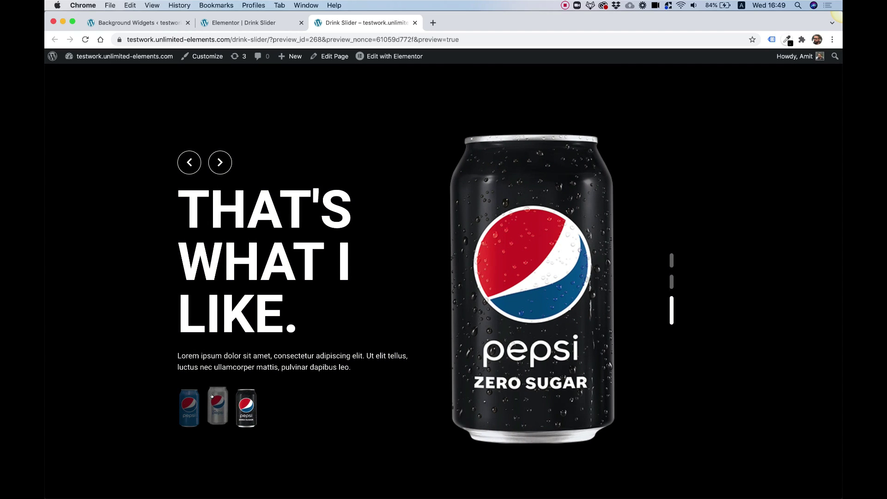
left_click(211, 395)
left_click(183, 407)
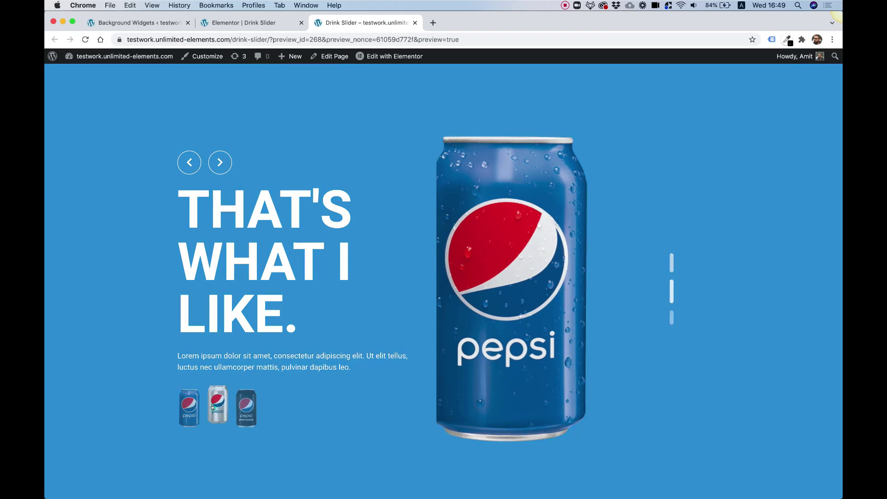
left_click(218, 407)
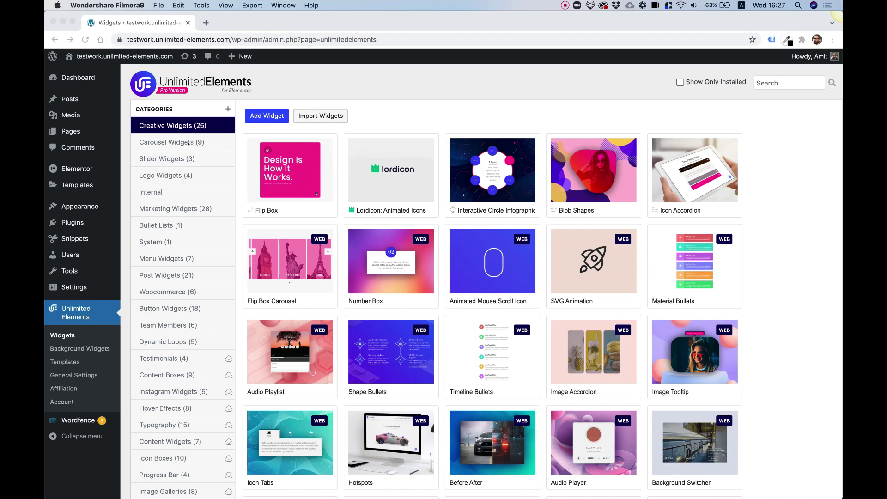
- Install the Image Card Carousel widget from the Carousel Widgets category
left_click(150, 142)
left_click(156, 143)
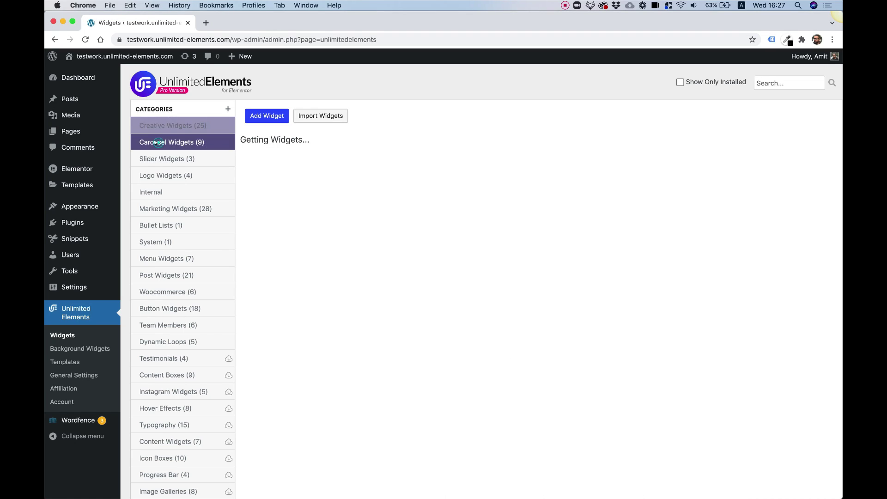
mouse_move(269, 268)
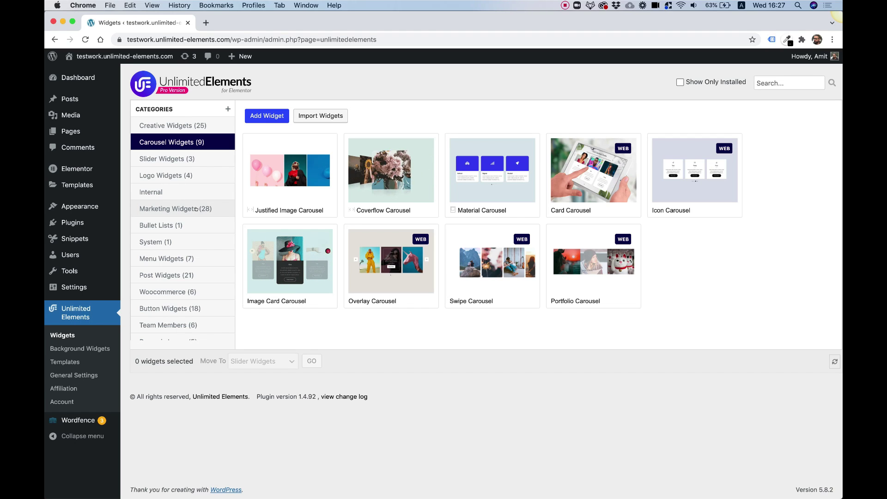
- Install the Remote Arrows, Remote Bullets and Remote Item Navigation widgets from the Remote Control Widgets category
scroll(196, 210, "down", 4)
scroll(196, 209, "down", 10)
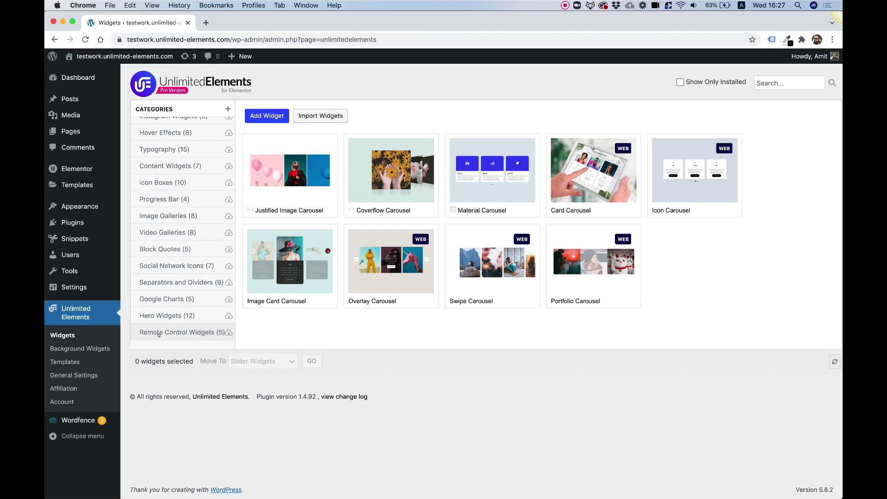
left_click(169, 333)
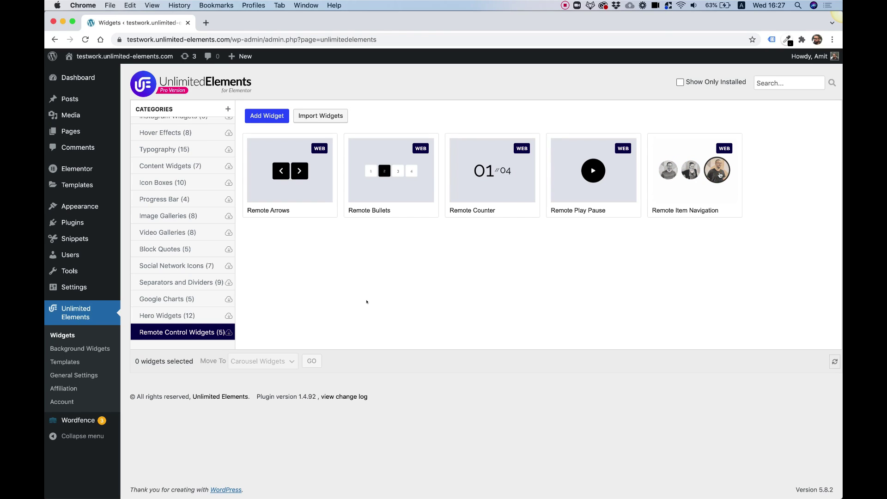
mouse_move(270, 181)
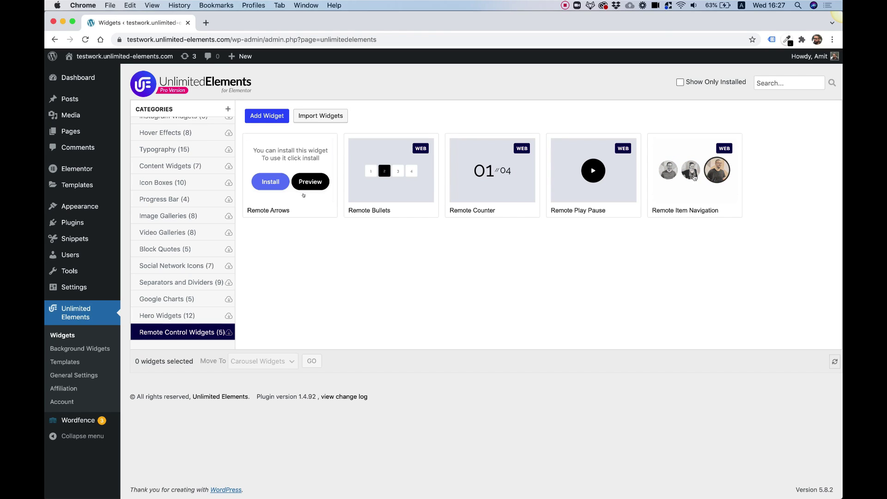
left_click(268, 182)
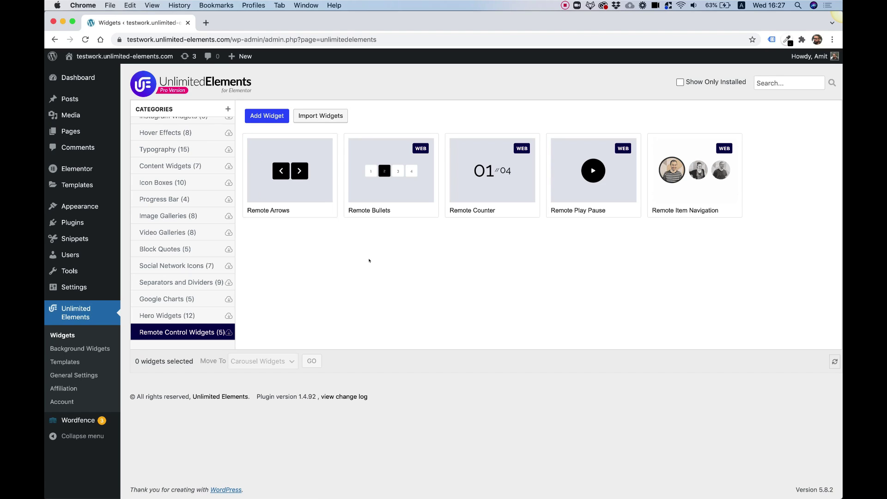
left_click(372, 181)
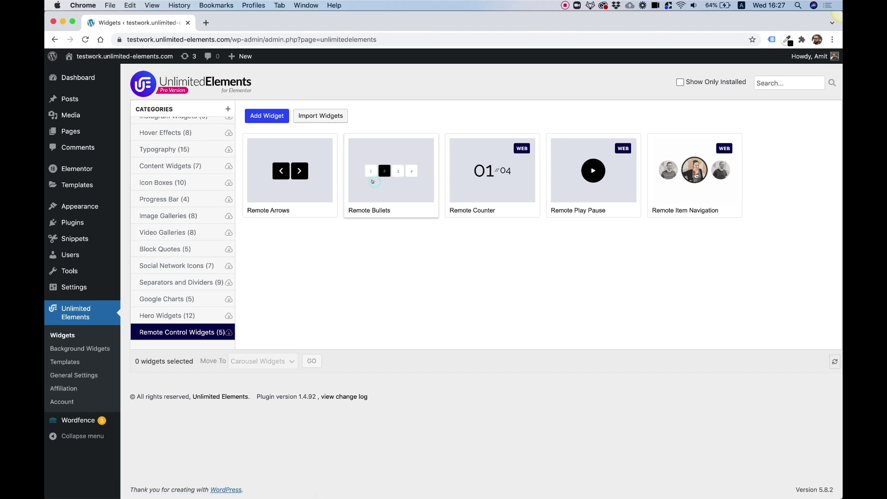
mouse_move(672, 168)
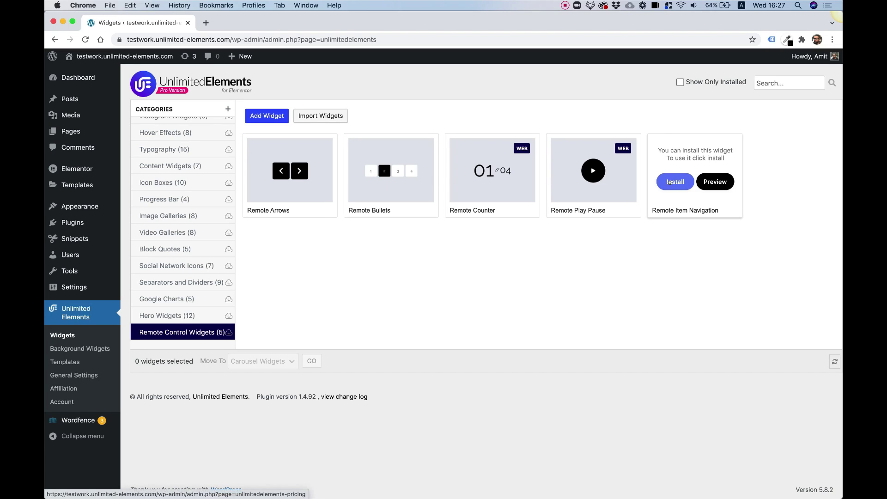
left_click(669, 182)
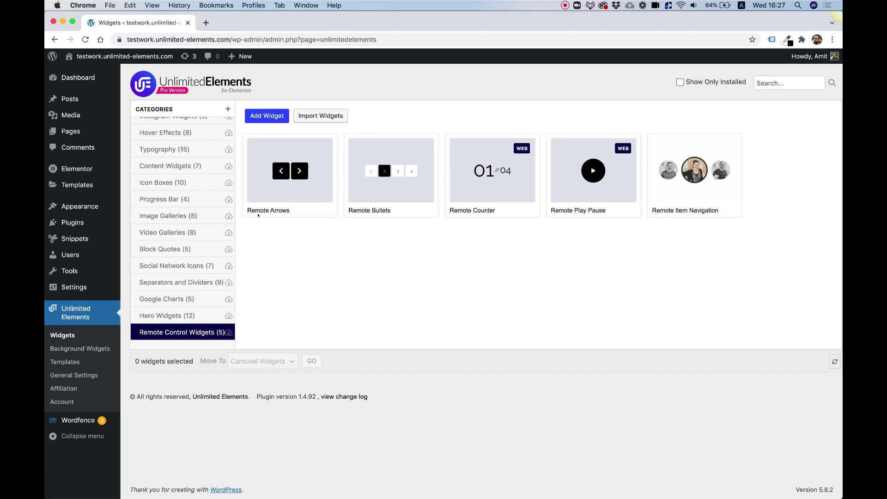
- Install the Background Slider from the Unlimited Elements background widgets
left_click(70, 349)
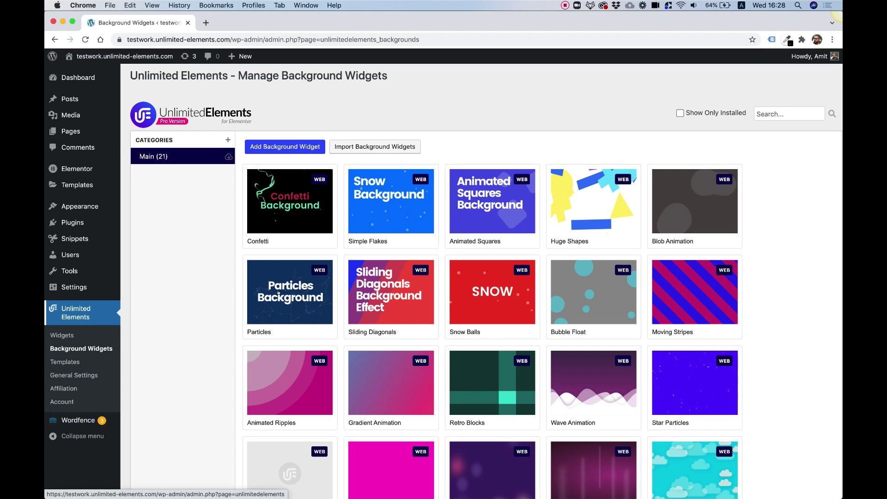
scroll(260, 354, "down", 3)
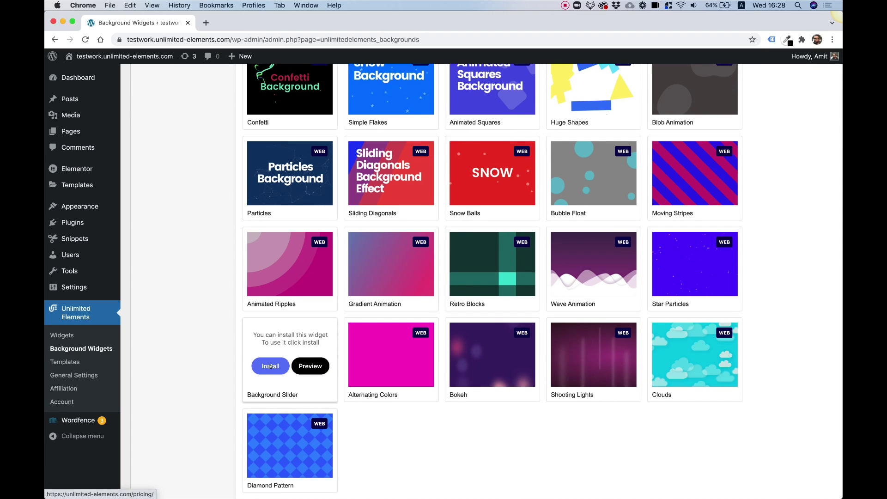
left_click(270, 366)
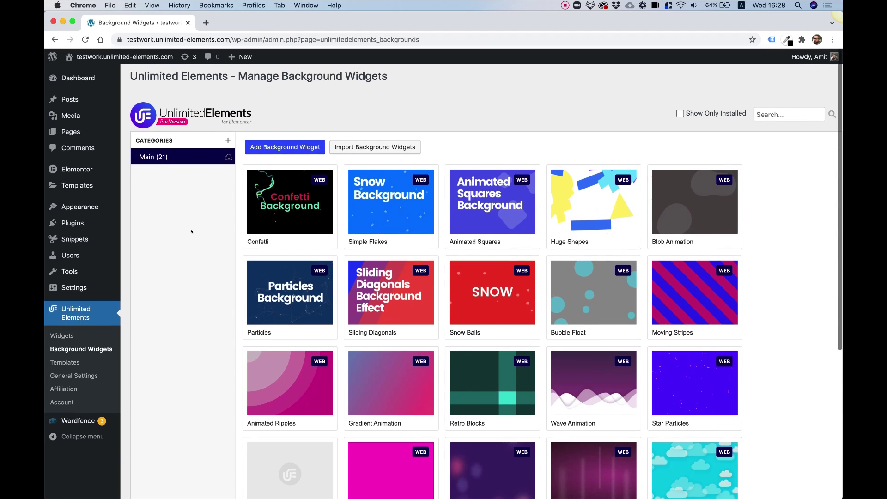
mouse_move(452, 232)
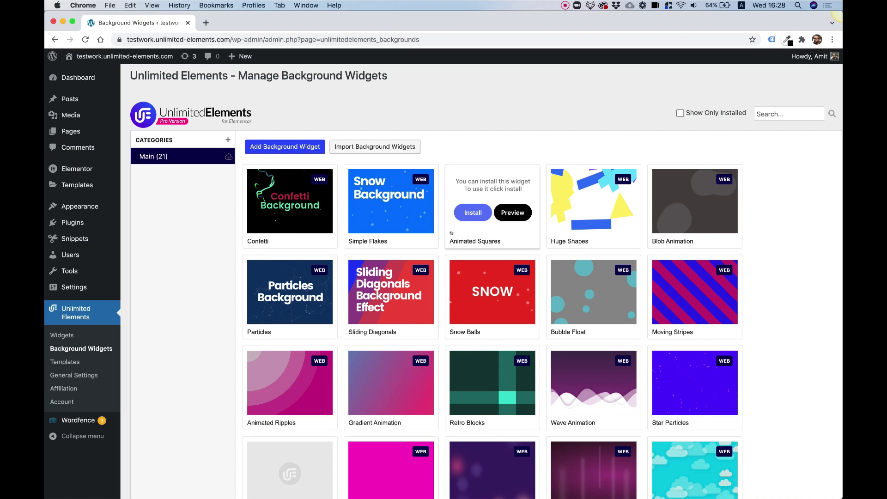
- Add a section with two equal columns to the empty Drink Slider page
mouse_move(386, 303)
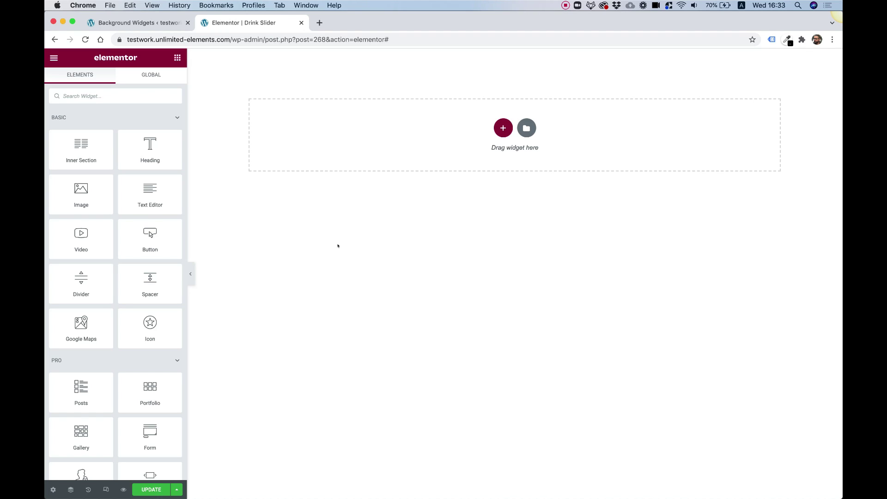
left_click(503, 128)
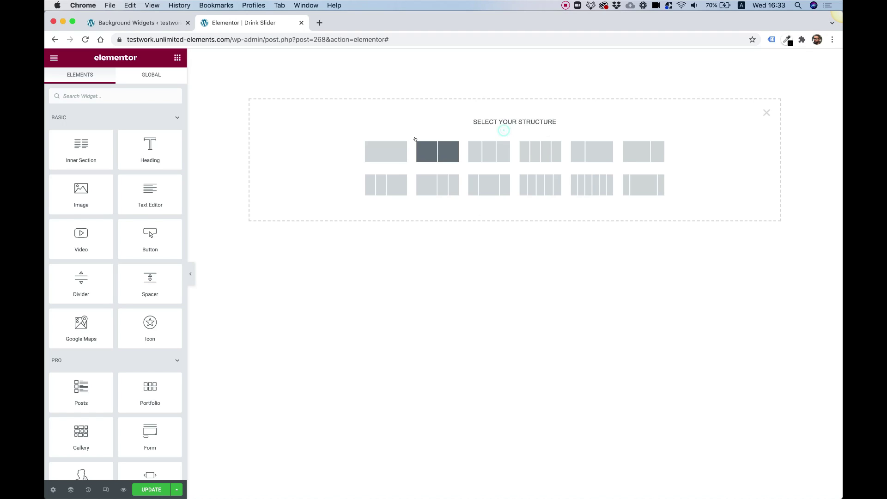
left_click(437, 150)
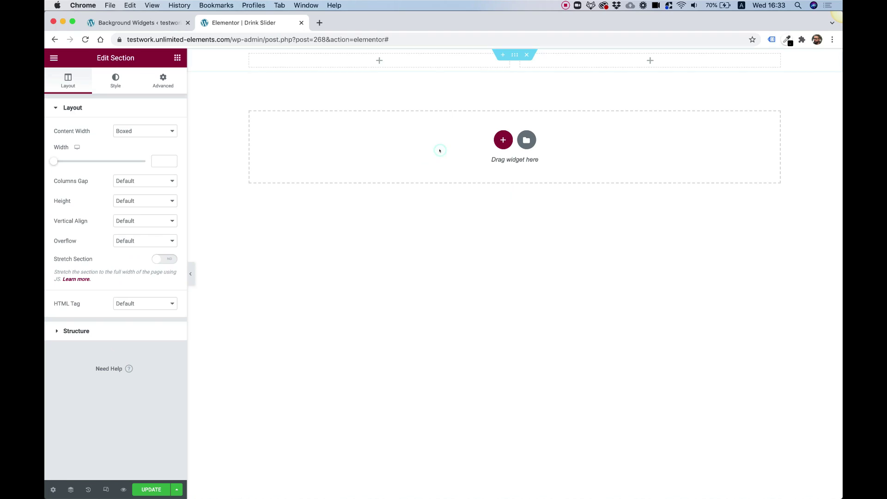
- Add a heading reading "THAT'S WHAT I LIKE." to the section's first column and place a Text Editor widget beneath it
left_click(176, 59)
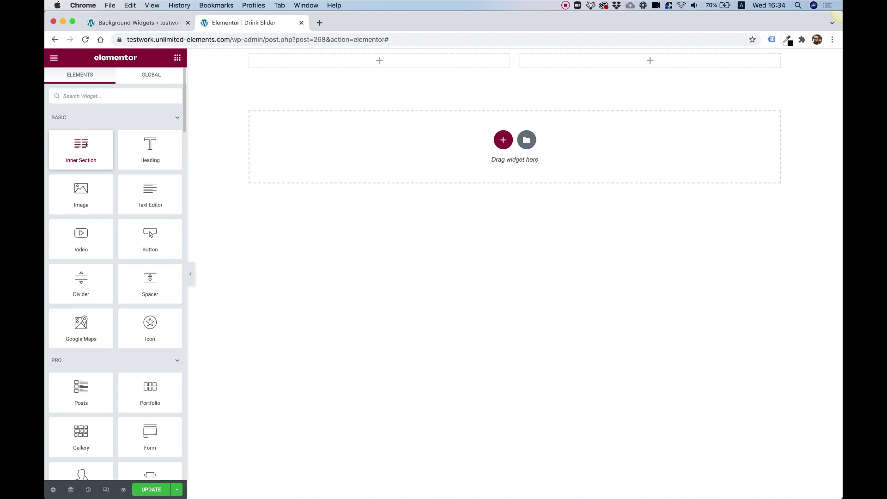
left_click_drag(184, 153, 333, 63)
left_click(86, 163)
key("super+a")
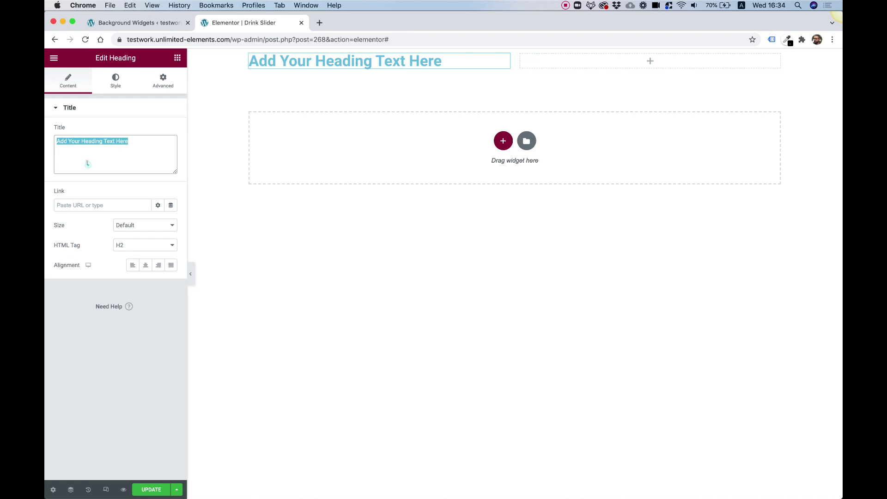
type("THAT'S WHAT I LIKE.")
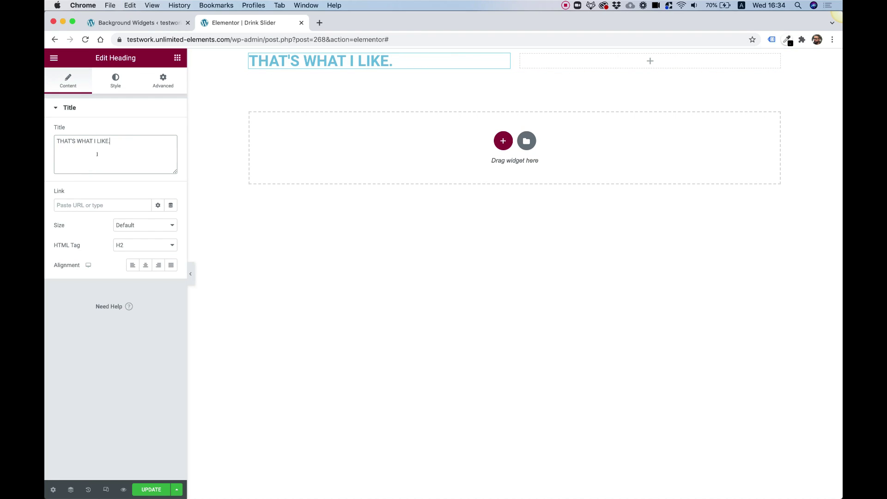
left_click(177, 58)
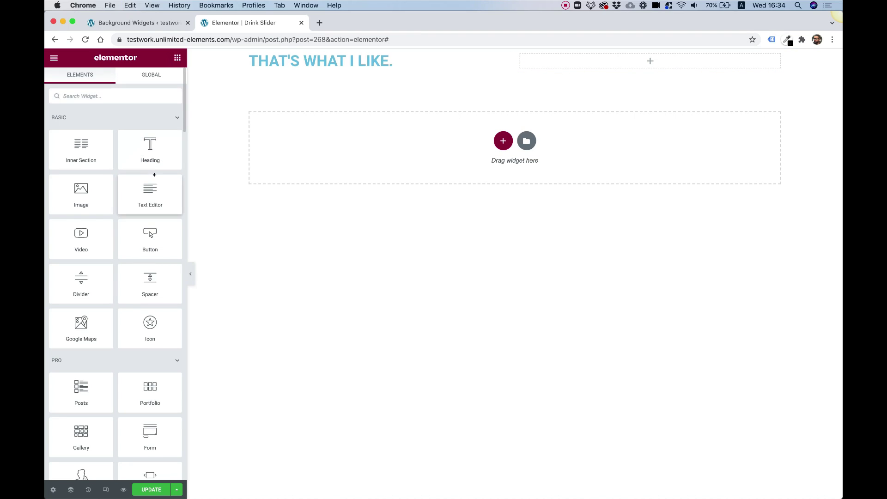
left_click_drag(267, 151, 358, 48)
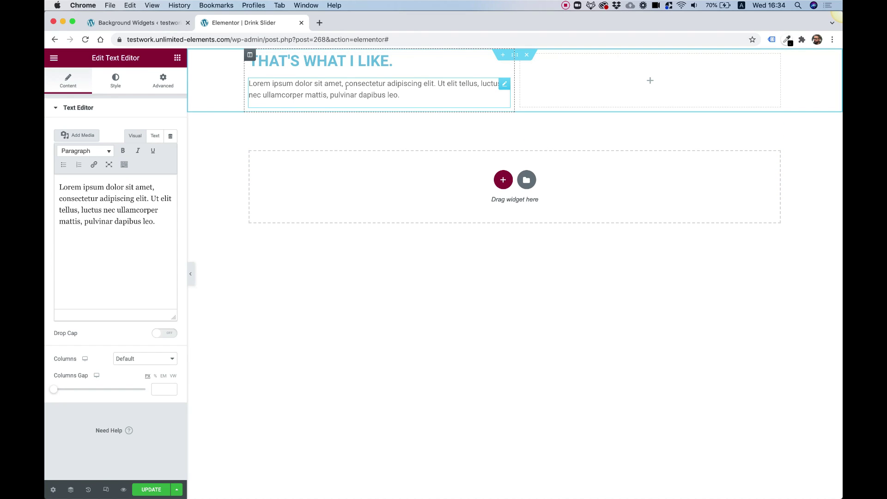
- Add an Image Card Carousel widget to the section's empty second column and set its number of items to 1
left_click(177, 58)
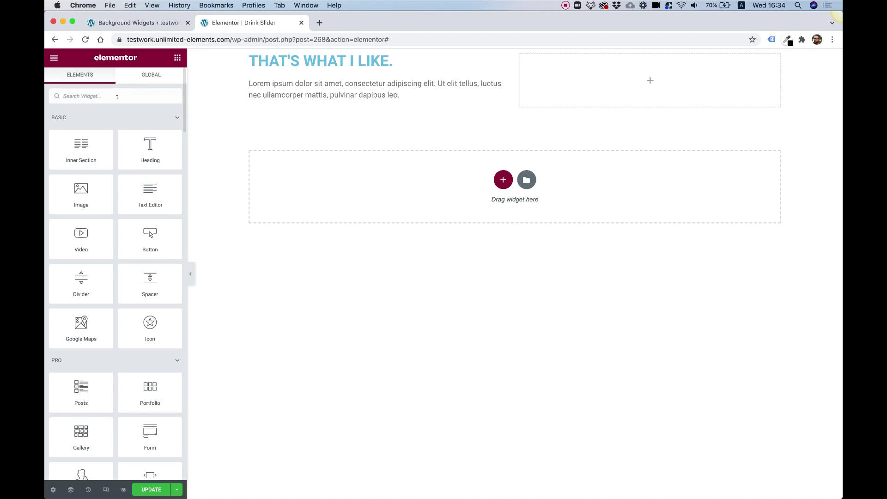
type("image card")
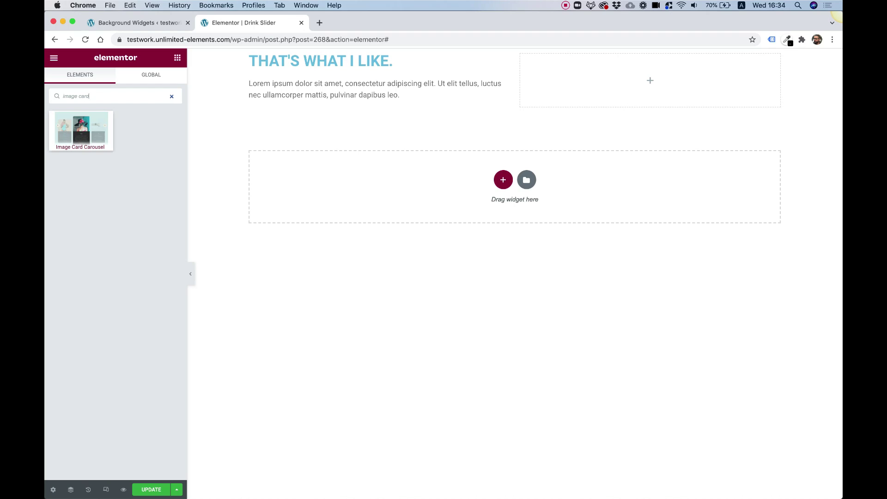
left_click_drag(81, 129, 694, 68)
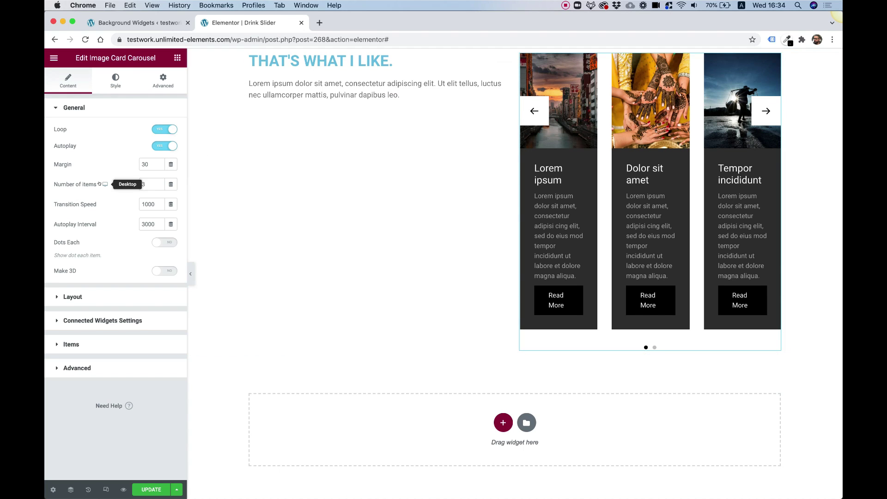
key("Tab")
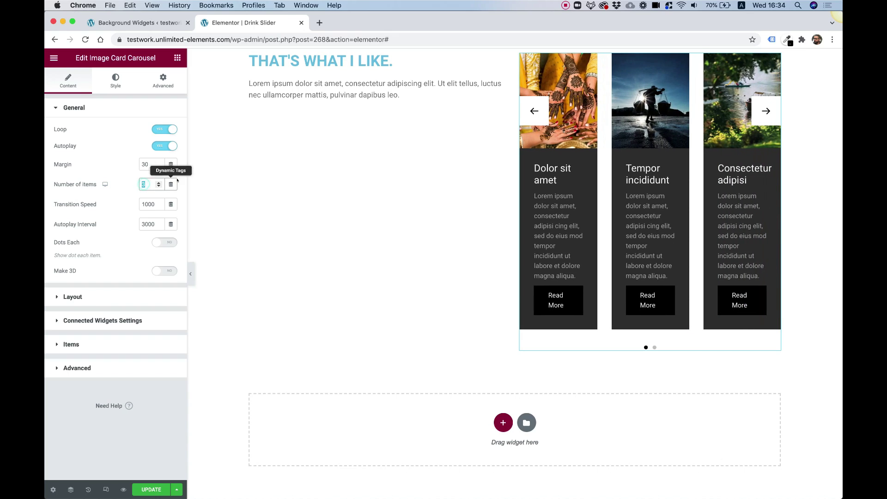
type("1")
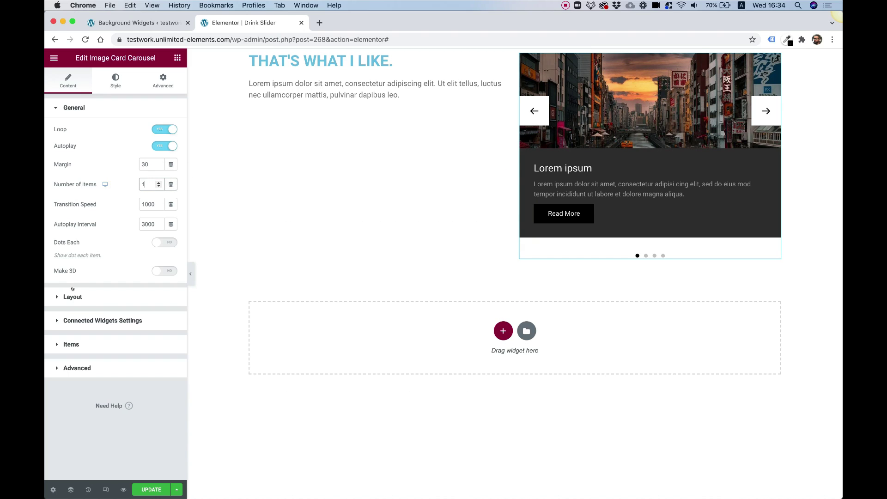
- Hide the arrows, bullets and content in the Image Card Carousel's layout settings
left_click(72, 295)
left_click(165, 153)
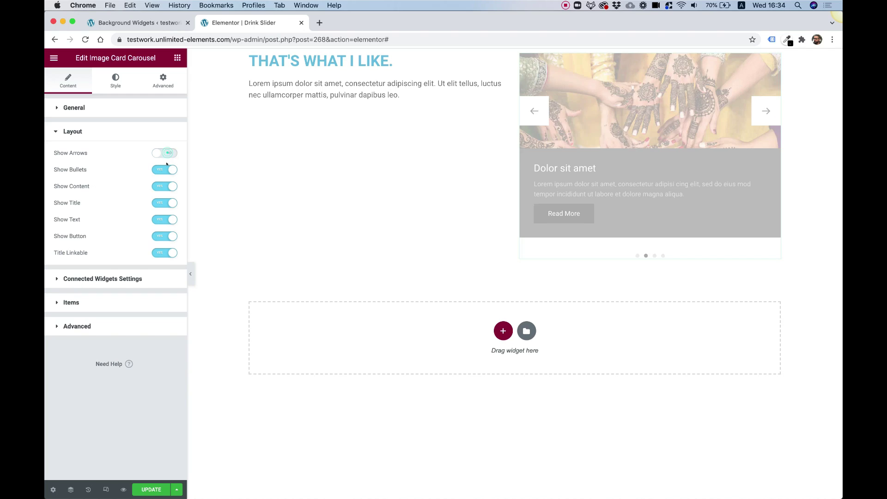
left_click(163, 170)
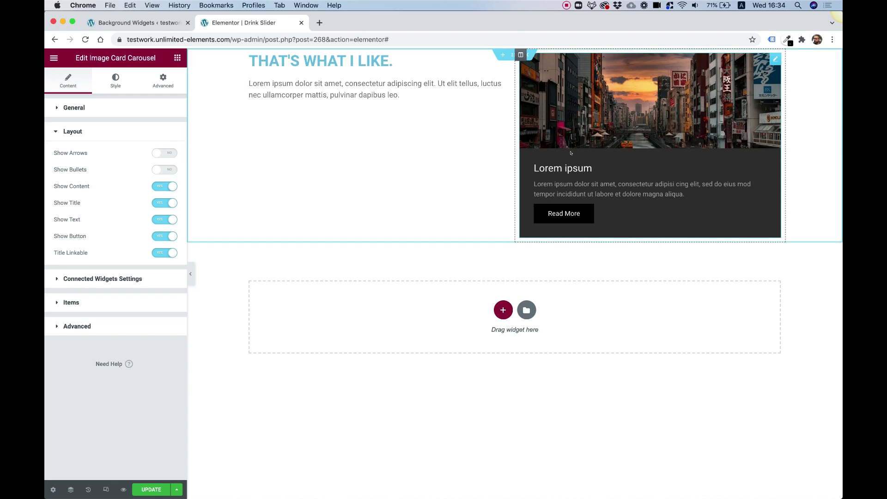
left_click(168, 186)
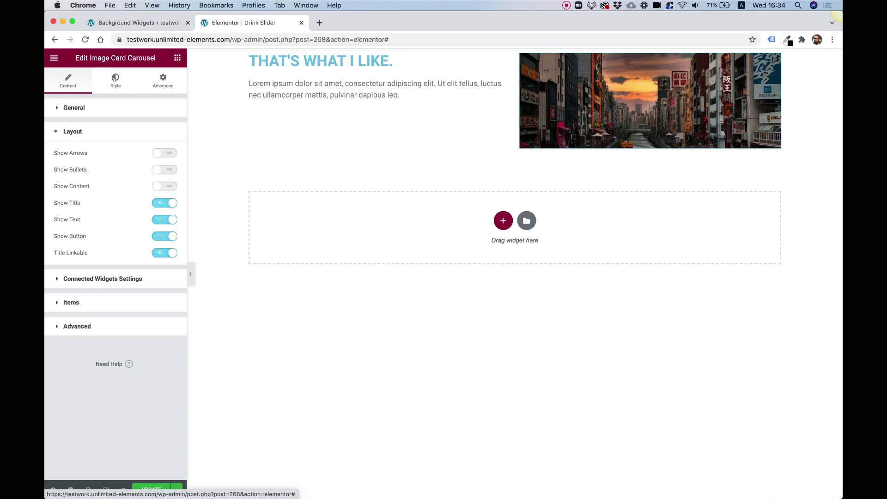
- Style the carousel images with an image height of 650 and the image type contain
left_click(114, 78)
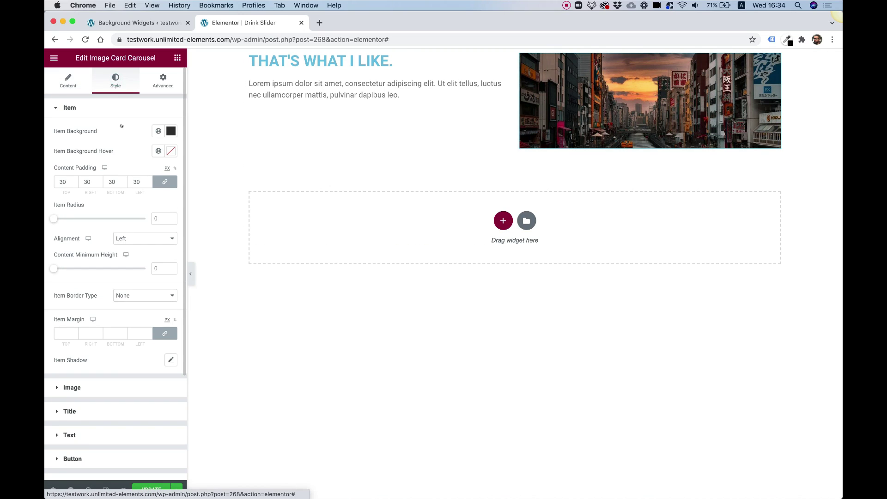
left_click(80, 386)
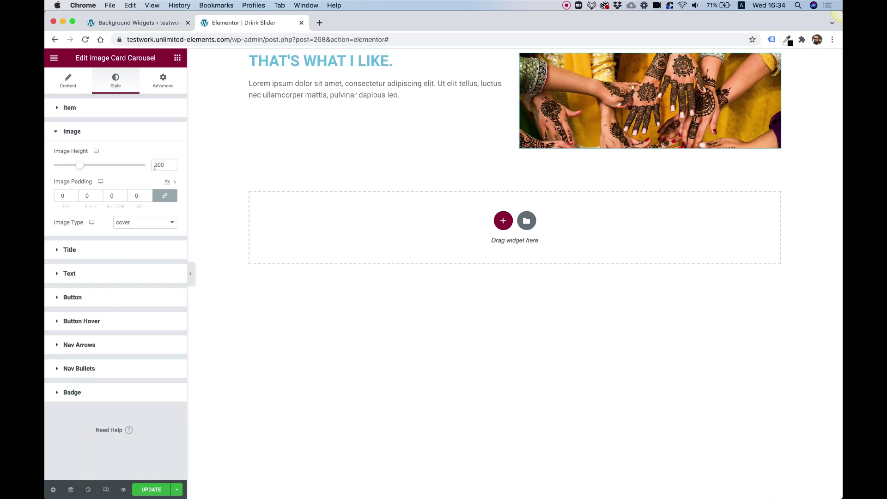
type("600")
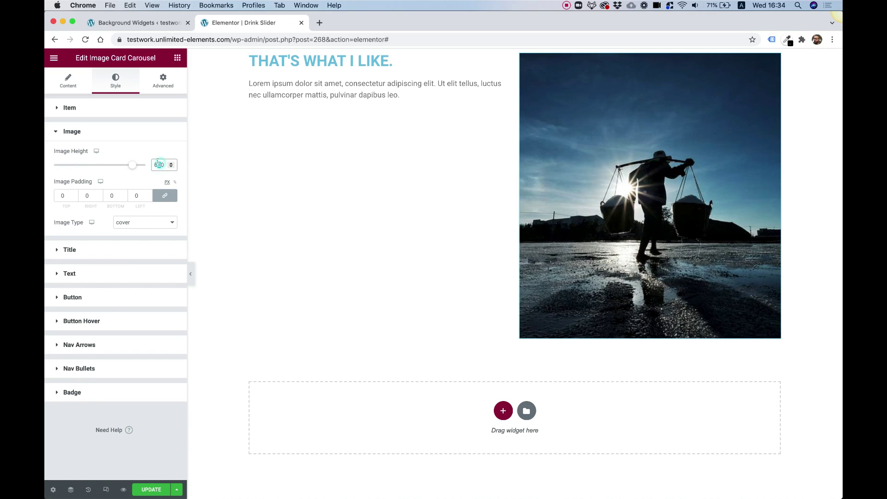
key("Delete")
type("5")
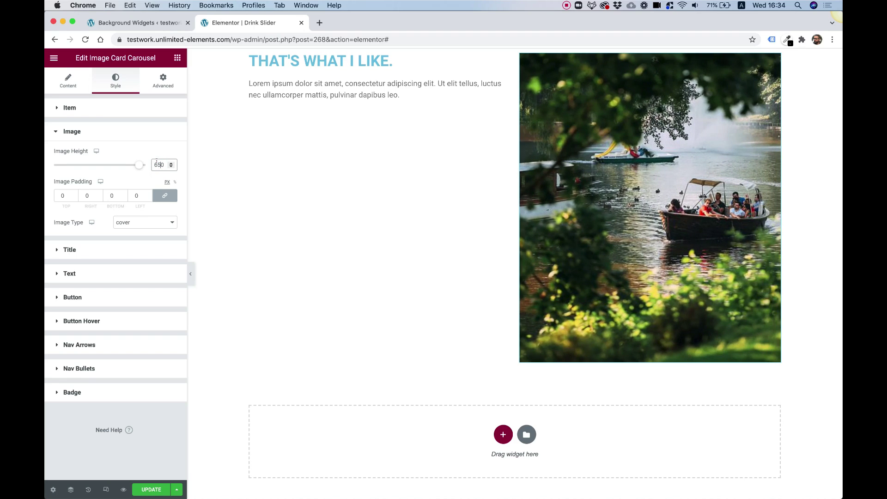
left_click(129, 223)
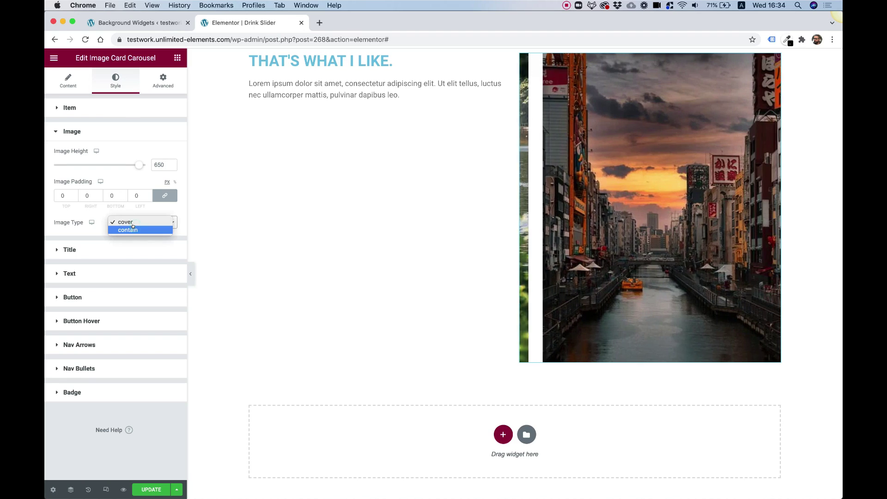
left_click(131, 230)
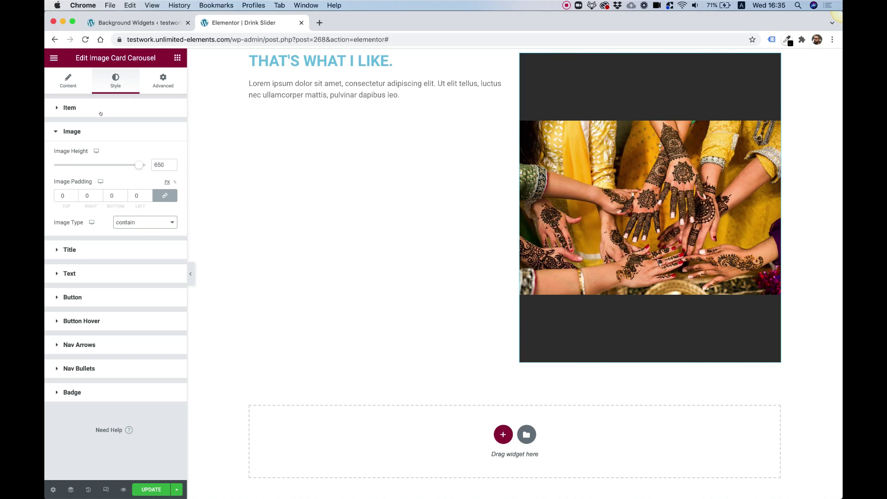
- Turn off the carousel's autoplay and delete its fourth item, Consectetur adipisi
left_click(62, 82)
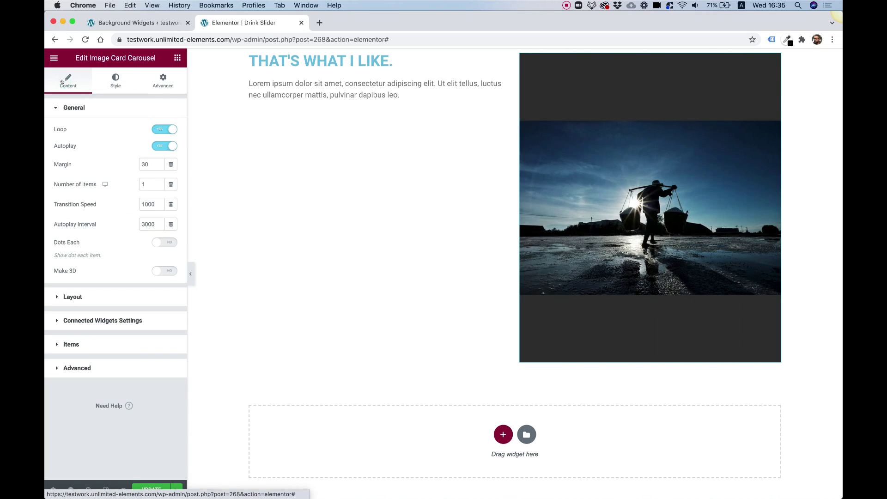
left_click(156, 146)
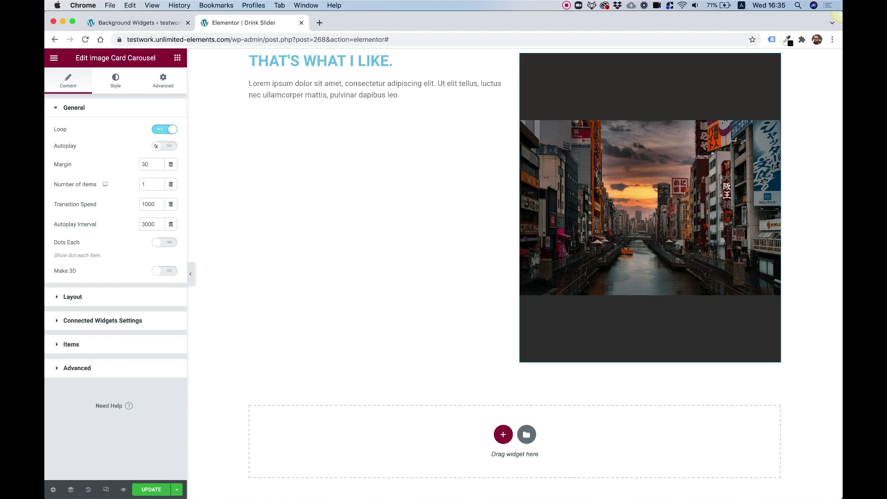
left_click(91, 292)
left_click(77, 303)
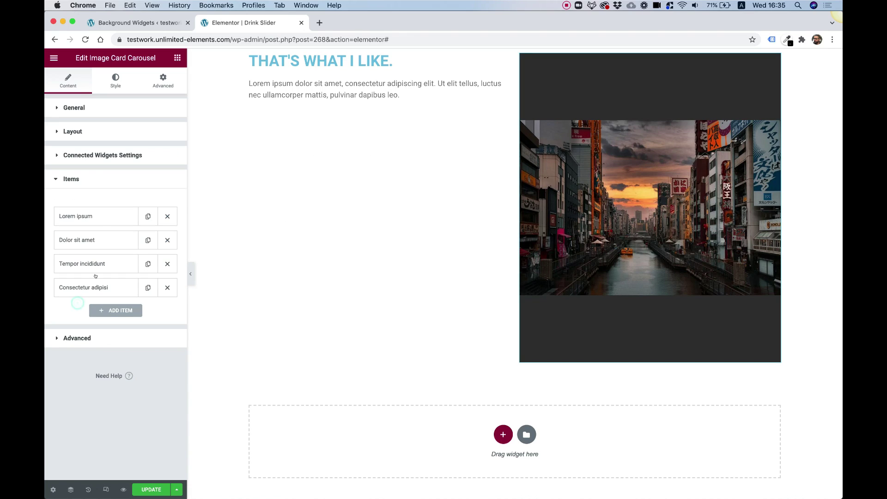
left_click(165, 287)
- Replace the first carousel item's image with the blue Pepsi can from the media library and title it Pepsi
left_click(90, 216)
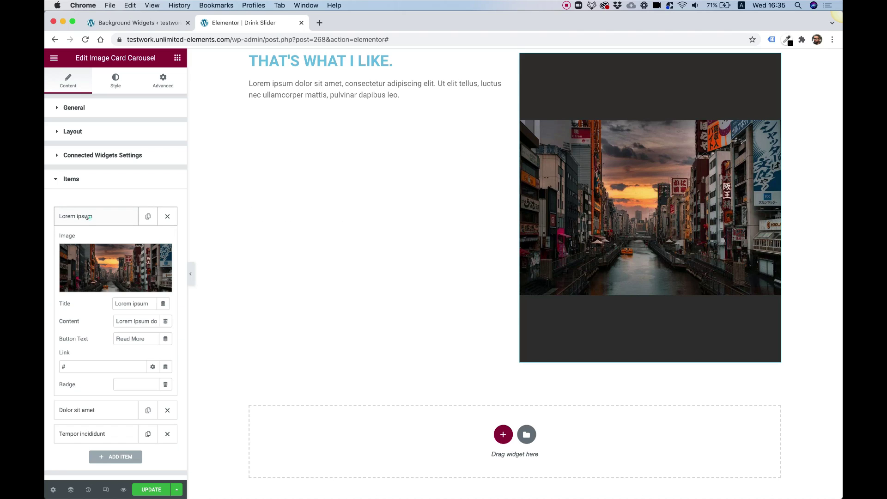
left_click(117, 257)
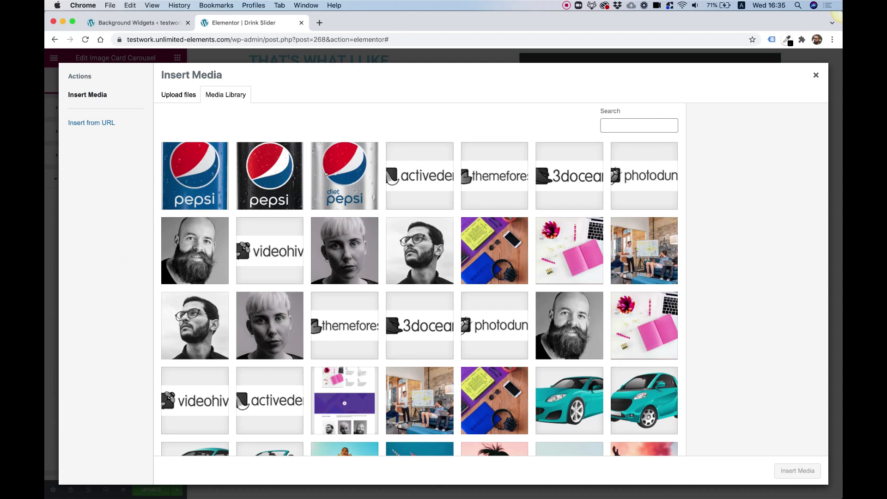
left_click(210, 178)
left_click(782, 469)
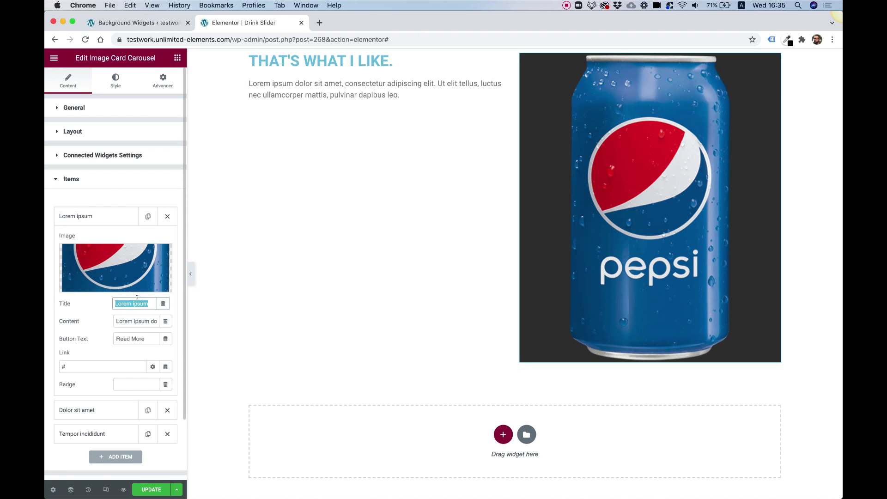
type("Pep")
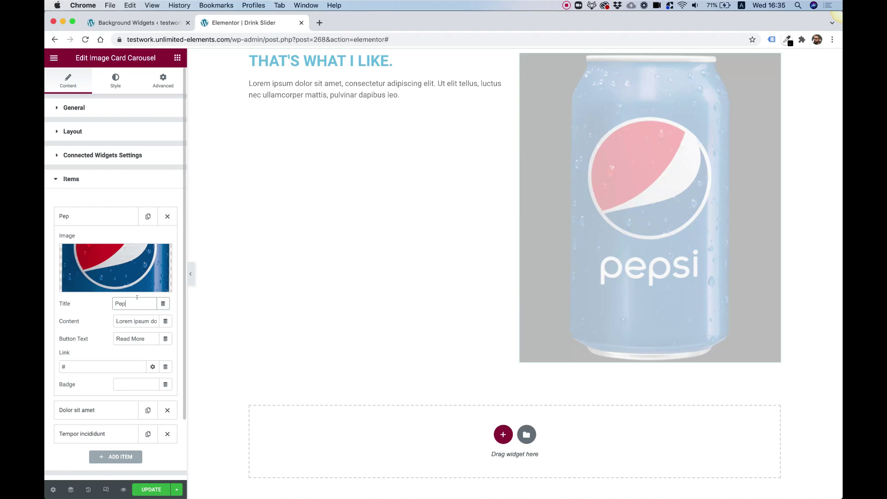
type("si")
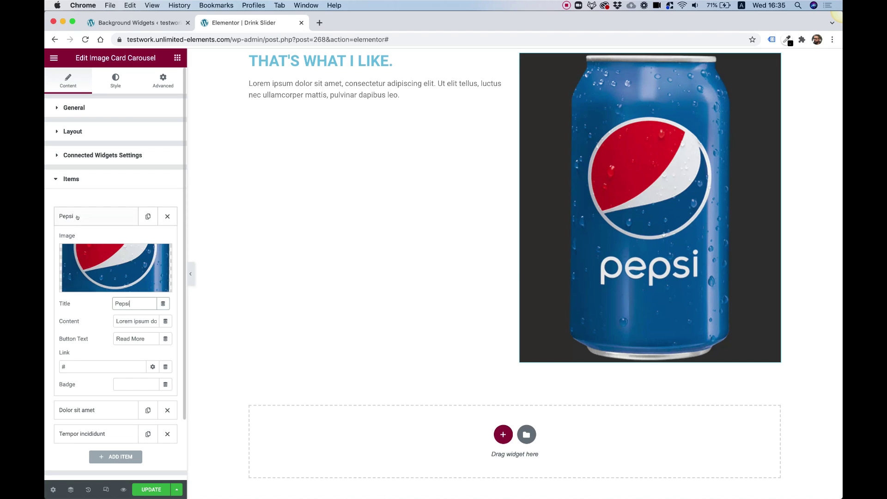
left_click(80, 217)
- Replace the second carousel item's image with pepsi-diet.png and title the item Pepsi Diet
left_click(79, 240)
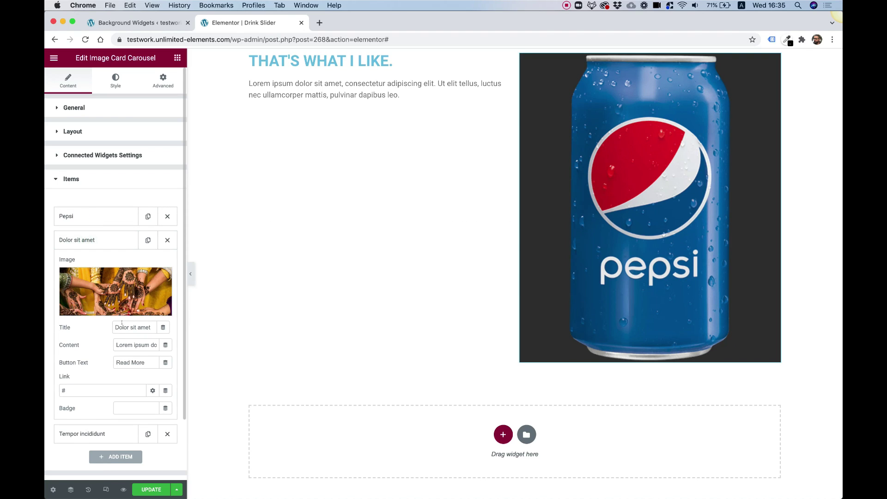
left_click(109, 290)
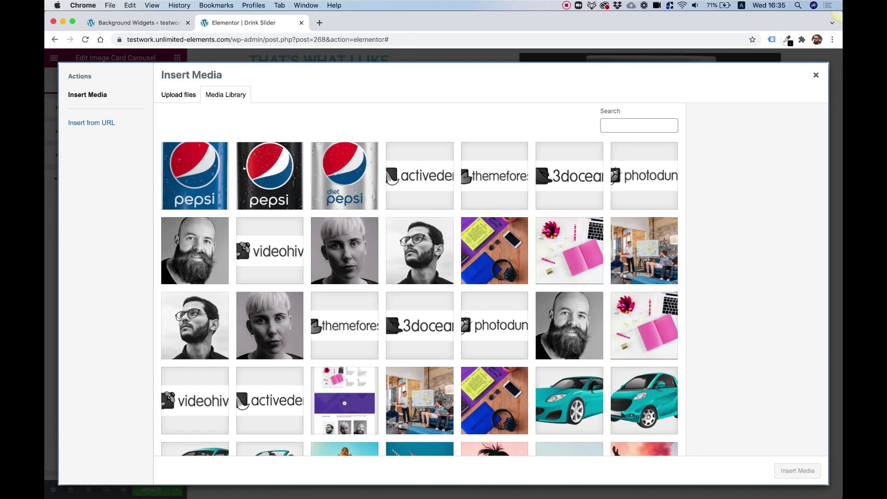
left_click(326, 174)
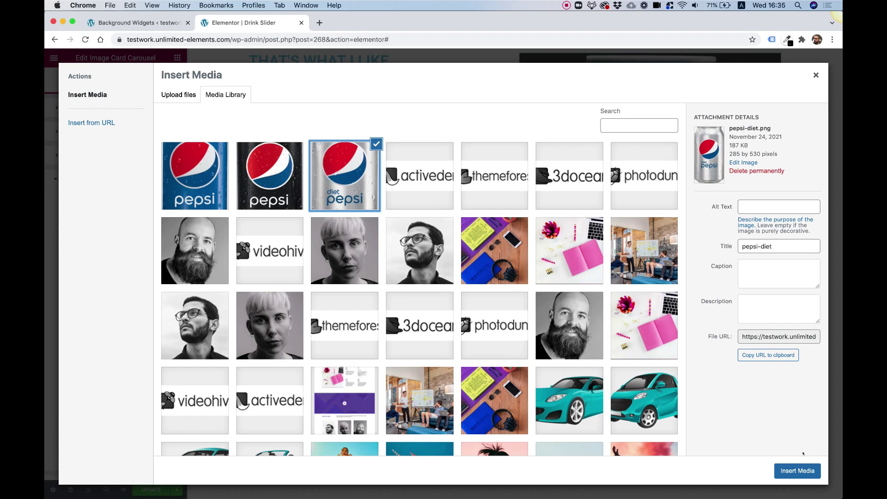
left_click(794, 470)
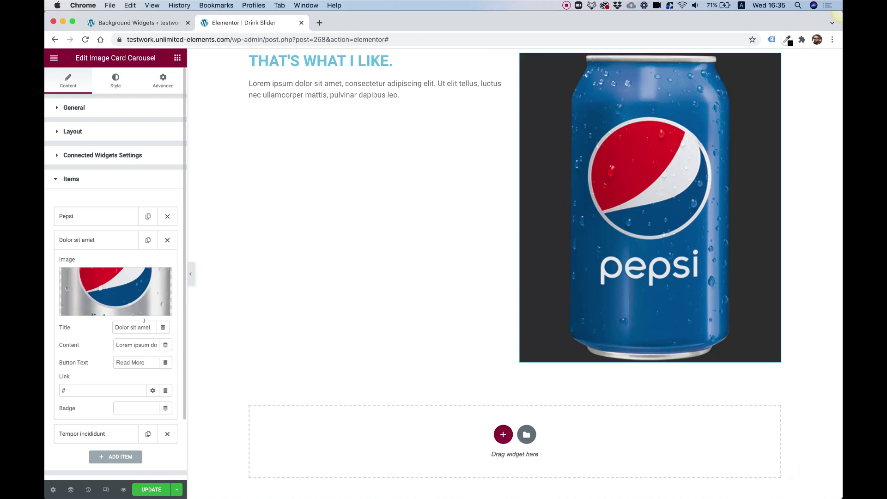
type("Peps")
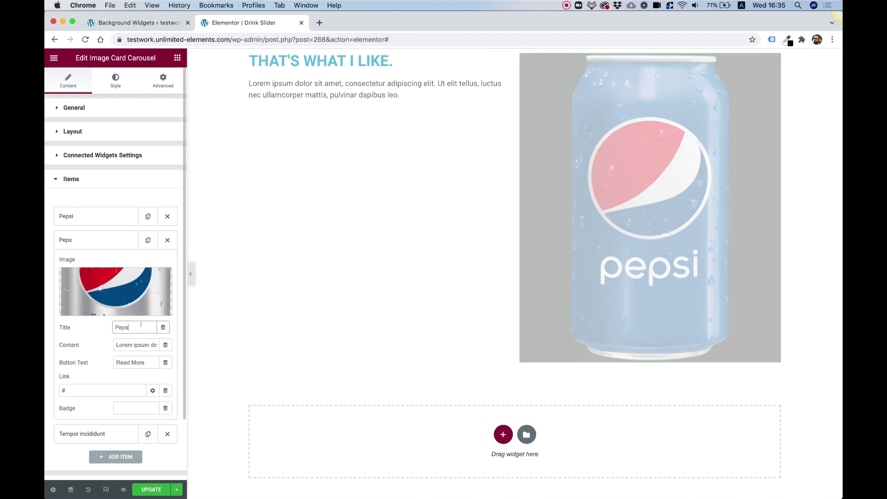
type("i Diet")
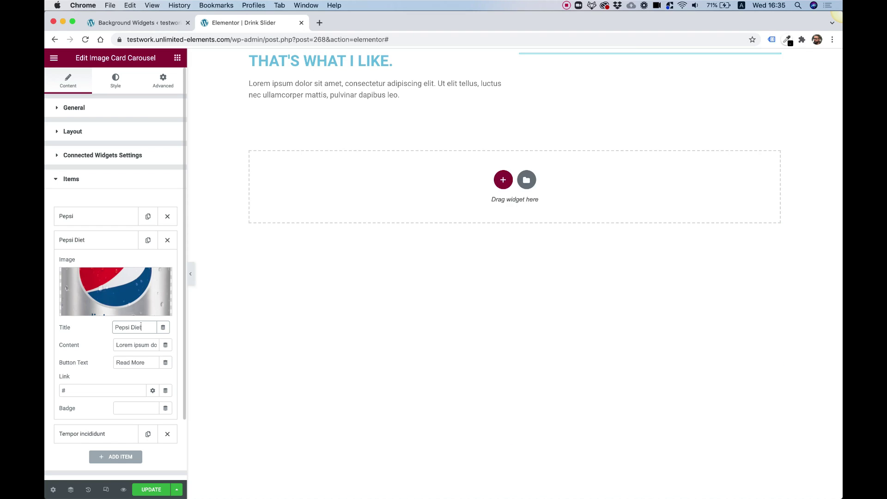
left_click(103, 240)
- Replace the third carousel item's image with pepsi-zero.png and title the item Pepsi Zero
left_click(106, 264)
left_click(133, 297)
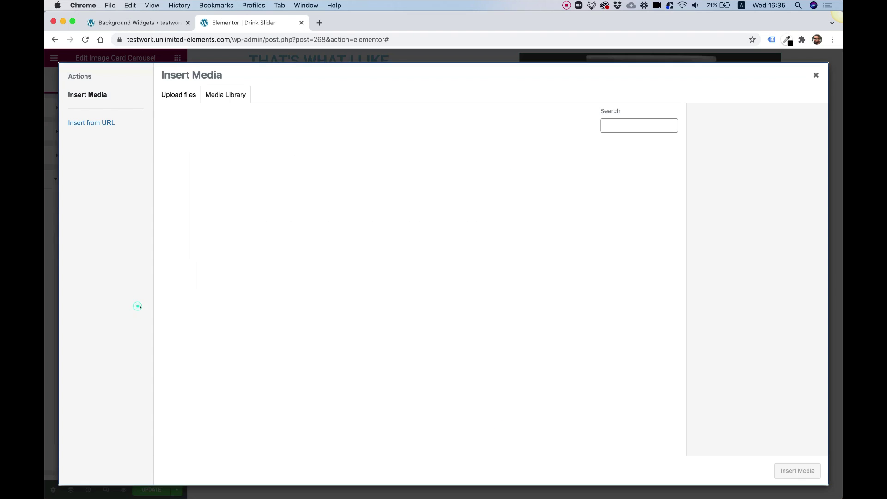
left_click(277, 159)
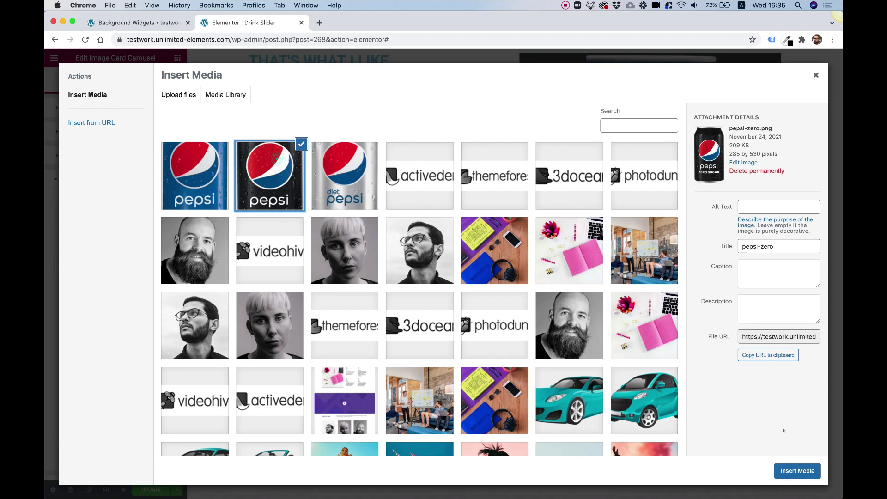
left_click(798, 470)
left_click(133, 349)
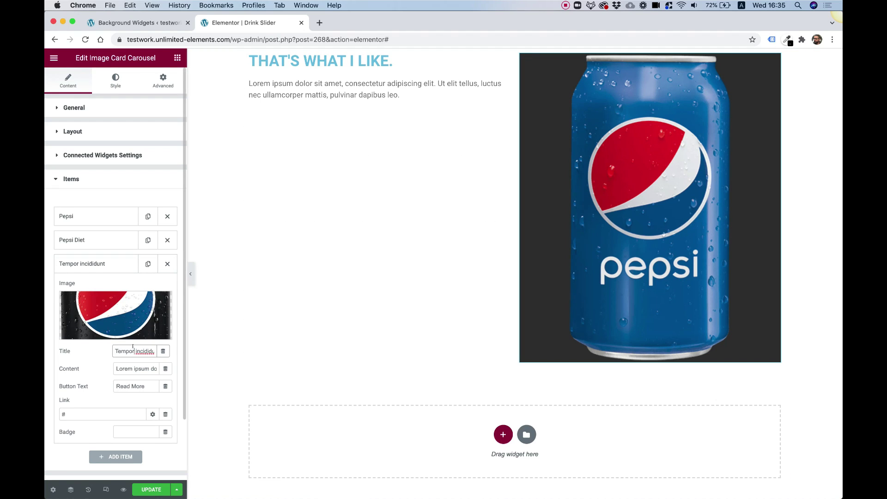
type("Pepsi Zero")
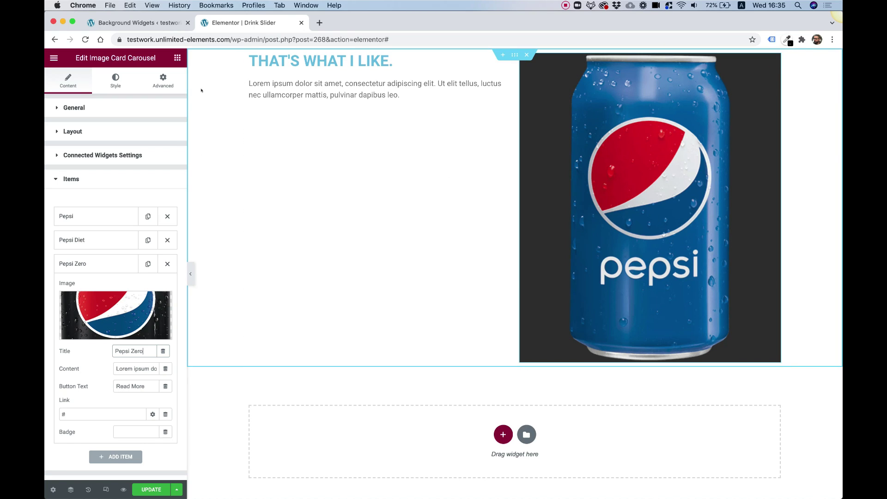
- Clear the carousel's item background color and update the page
left_click(115, 80)
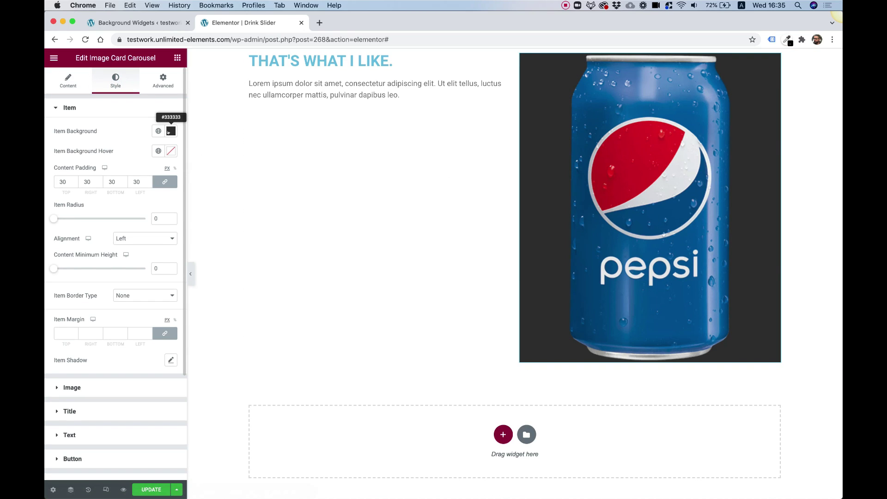
left_click(170, 132)
left_click(157, 148)
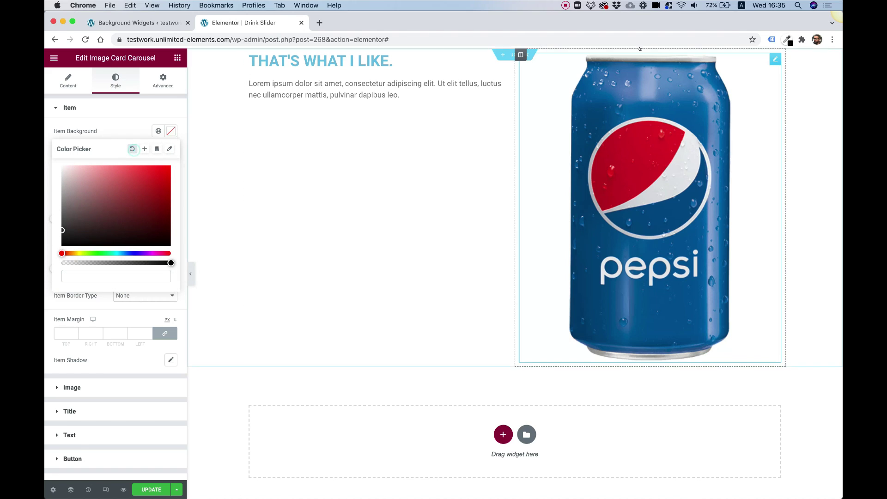
left_click(199, 418)
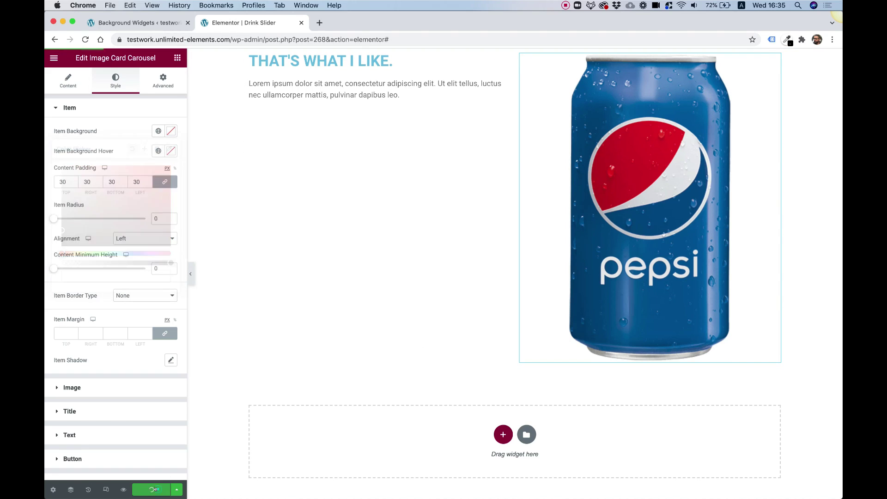
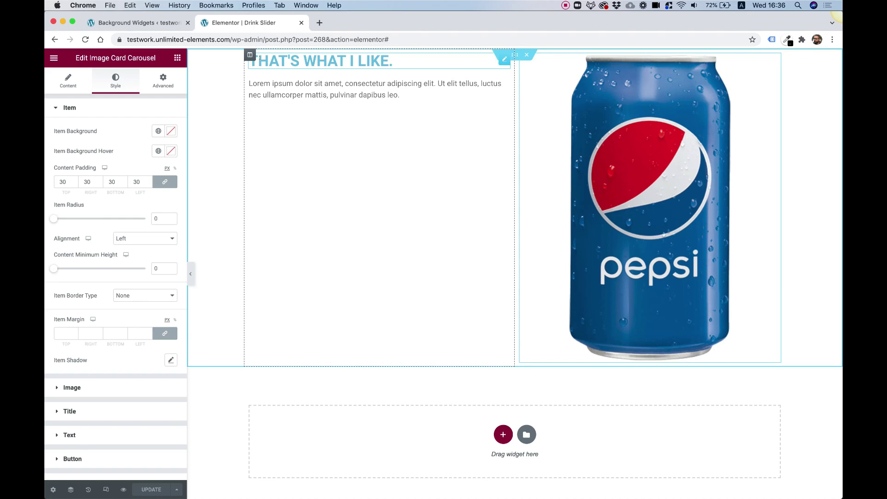
- Find the Remote Arrows widget and add it above the heading in the text column
left_click(177, 58)
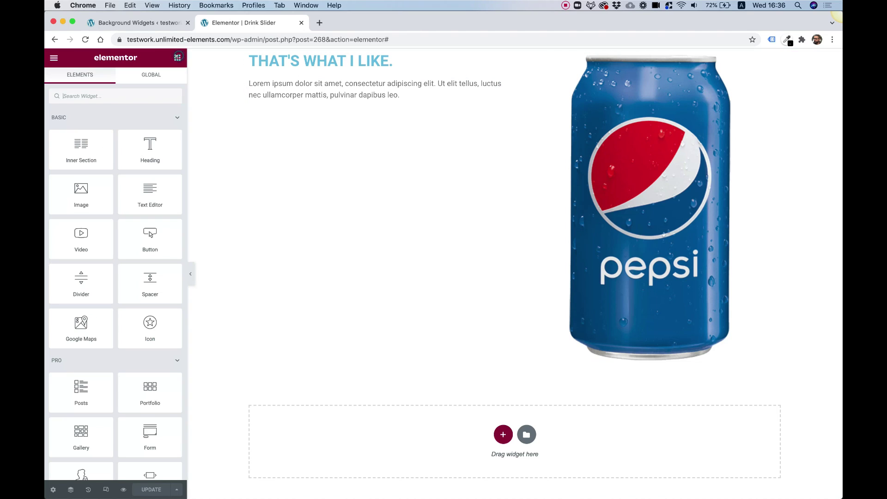
left_click(99, 96)
type("me")
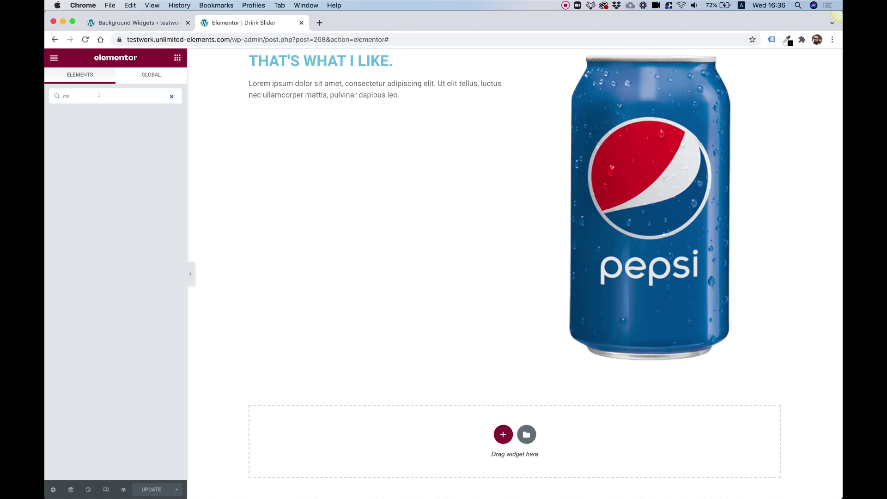
type("mote")
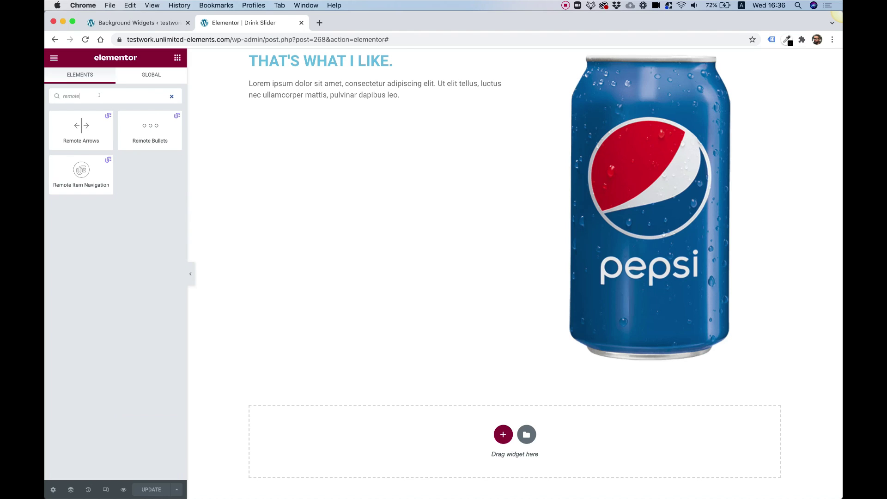
left_click_drag(80, 127, 281, 59)
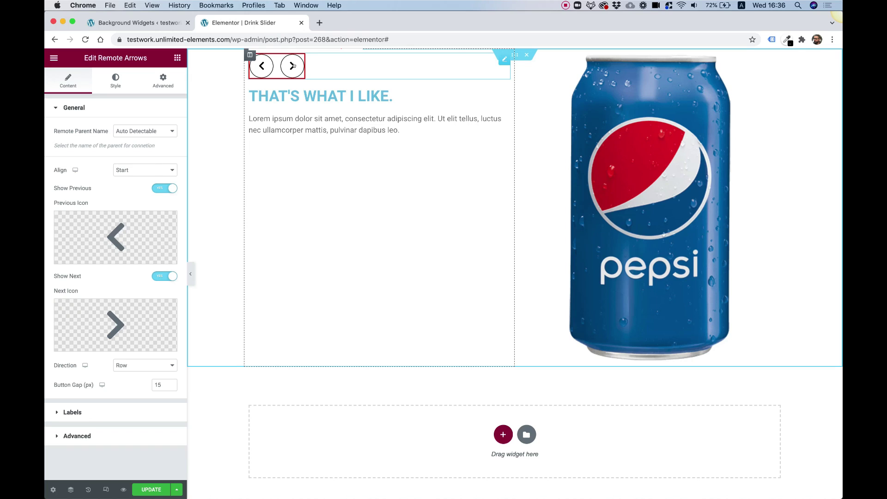
- Enable Remote Connection in the Image Card Carousel's connected widgets settings
left_click(603, 171)
left_click(68, 82)
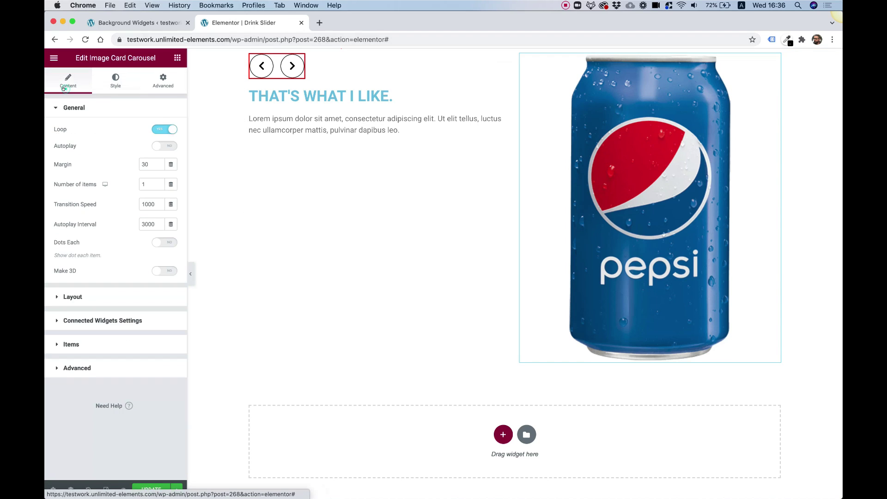
left_click(110, 323)
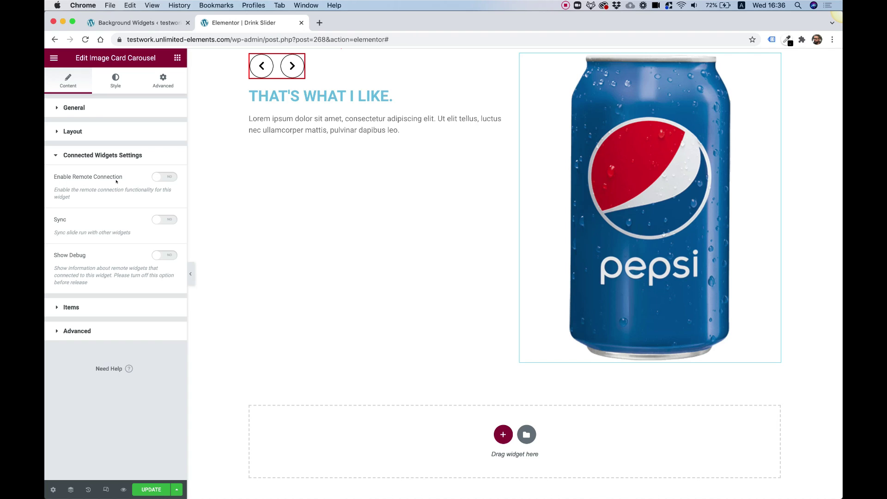
left_click(156, 177)
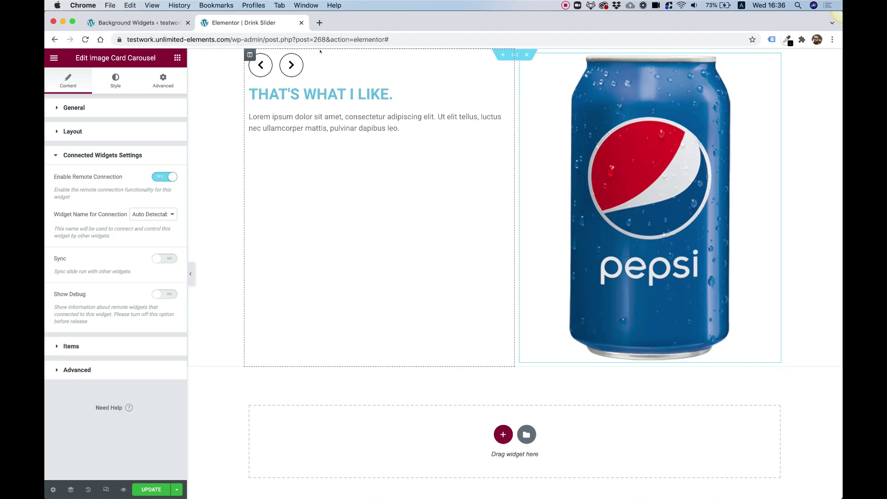
- Preview the Drink Slider page and step through the cans with the remote next arrow
left_click(287, 70)
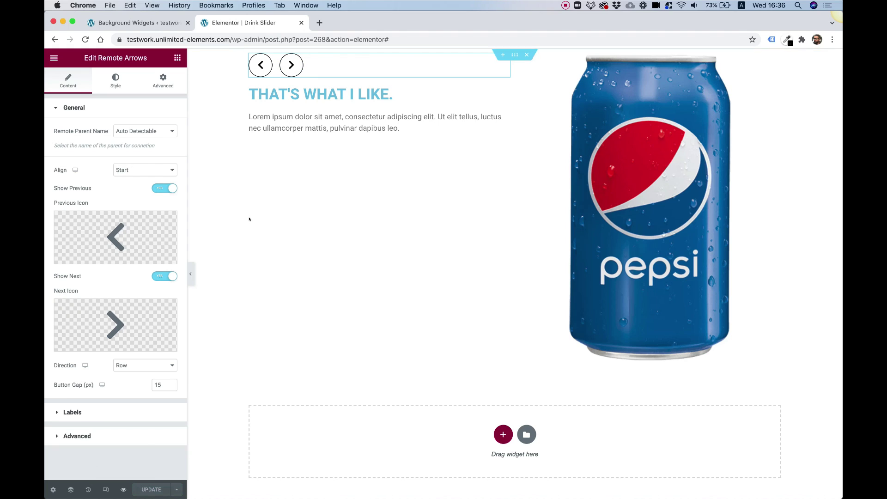
left_click(122, 489)
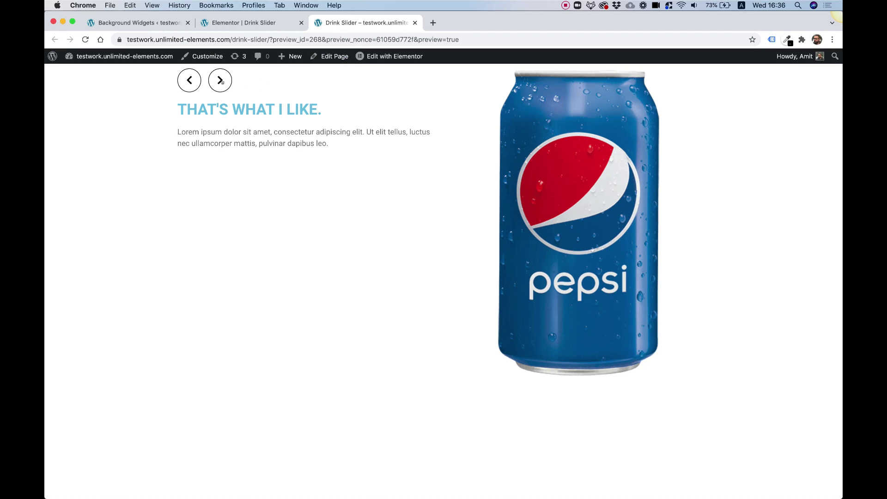
left_click(221, 81)
left_click(221, 81)
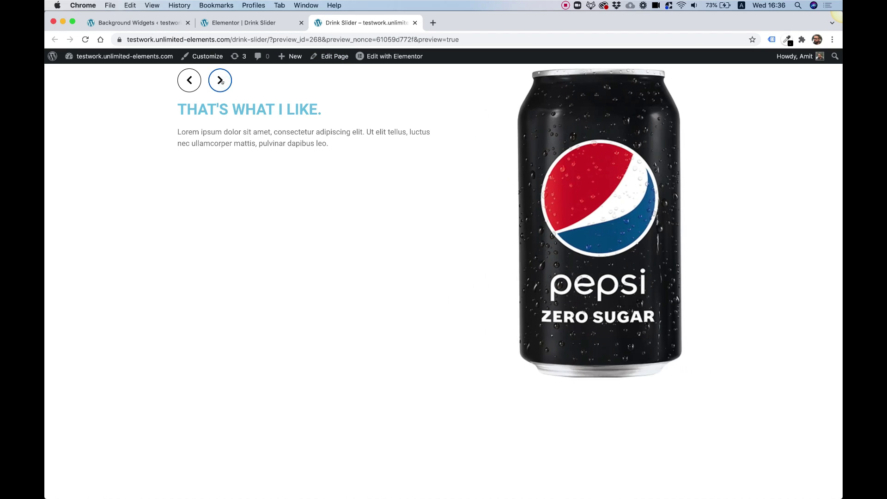
left_click(221, 81)
- Return to the Elementor editor, reload it and test the remote arrows on the carousel there
left_click(268, 22)
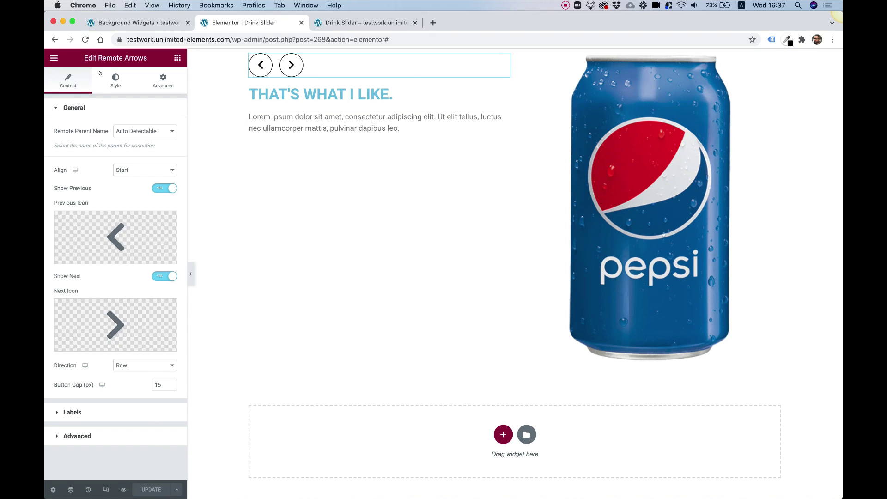
left_click(85, 39)
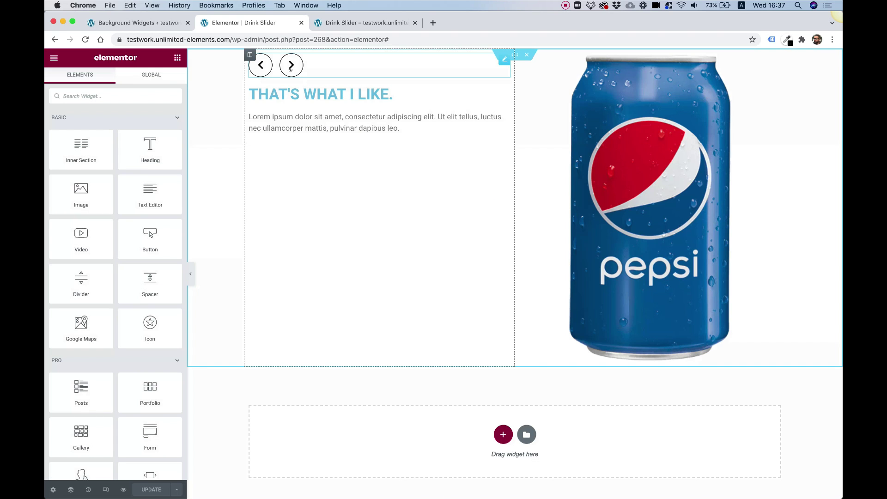
left_click(290, 66)
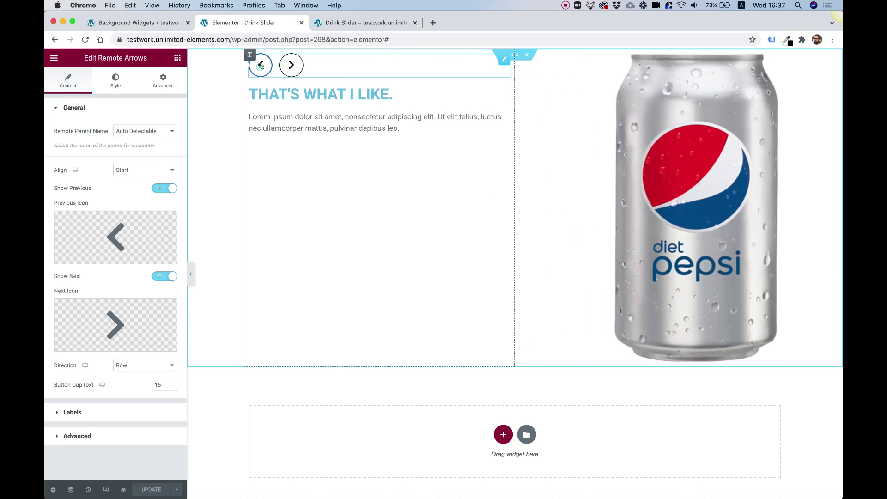
left_click(288, 68)
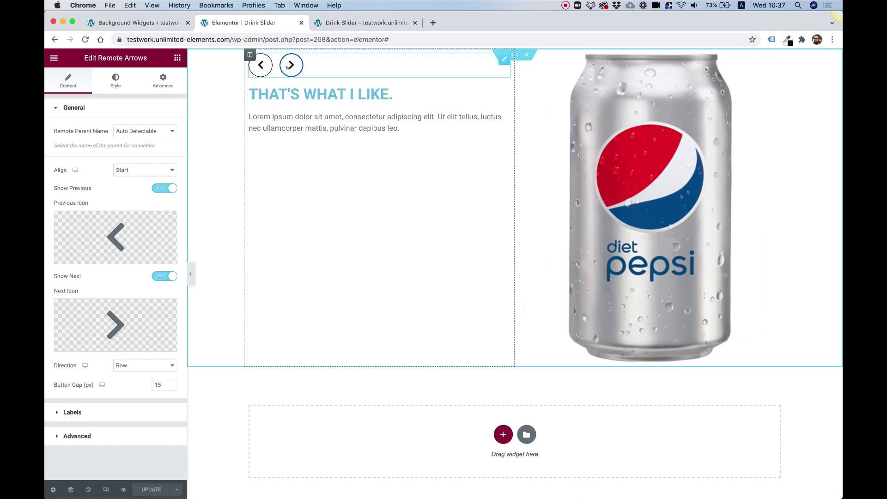
- Set the text column's vertical alignment to Middle
left_click(250, 55)
left_click(141, 149)
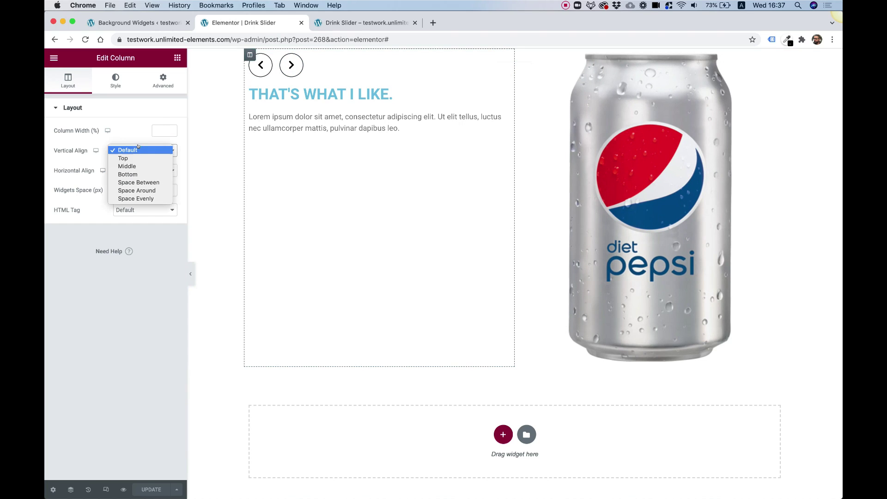
left_click(132, 166)
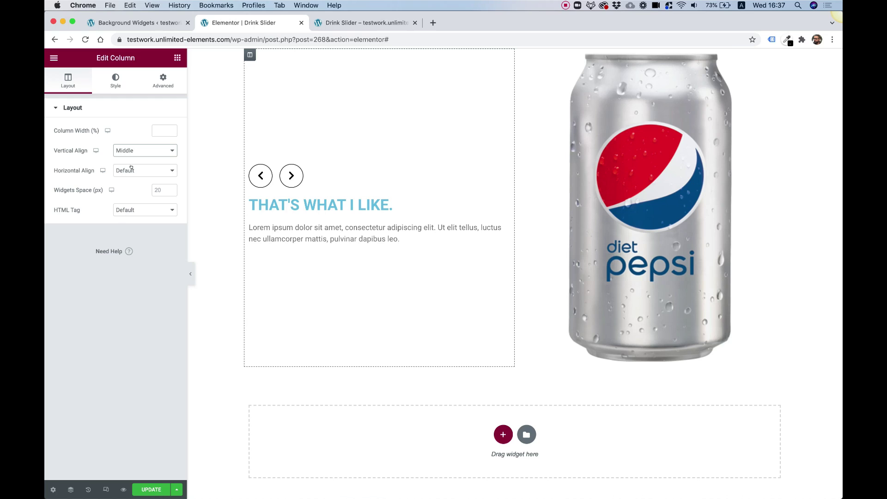
- Set the section's height to Fit To Screen and advance the carousel with the remote next arrow
left_click(514, 55)
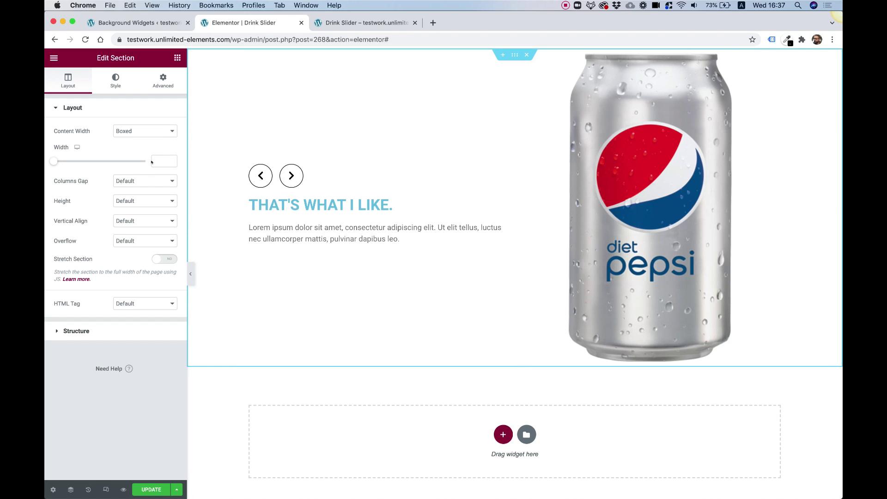
left_click(129, 199)
left_click(131, 209)
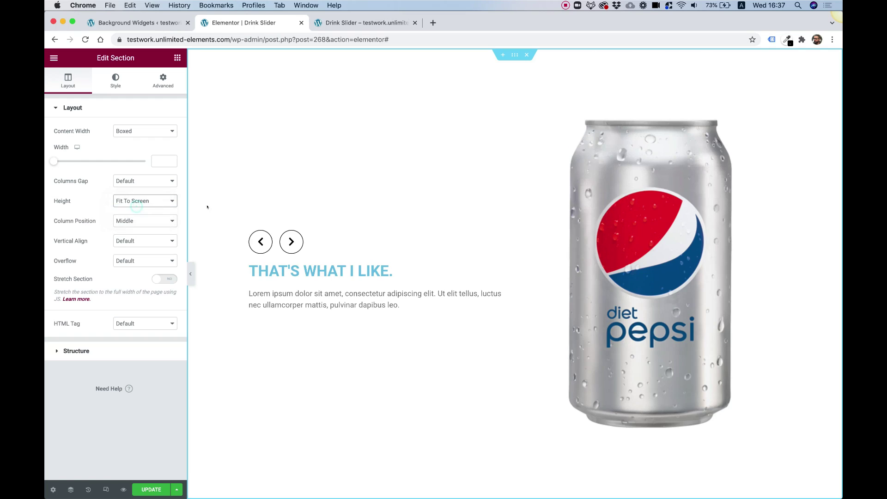
left_click(290, 244)
left_click(290, 244)
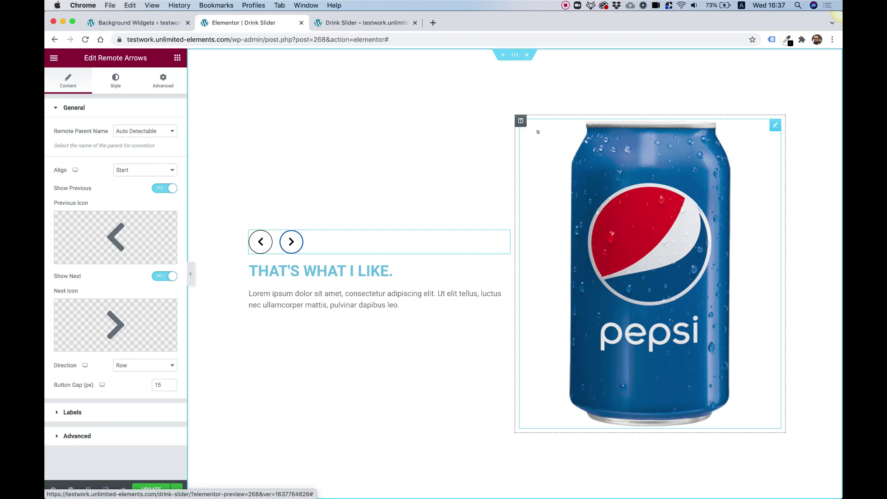
- Add a new column after the carousel column, narrow it to about 14% width, and widen the text column
right_click(524, 123)
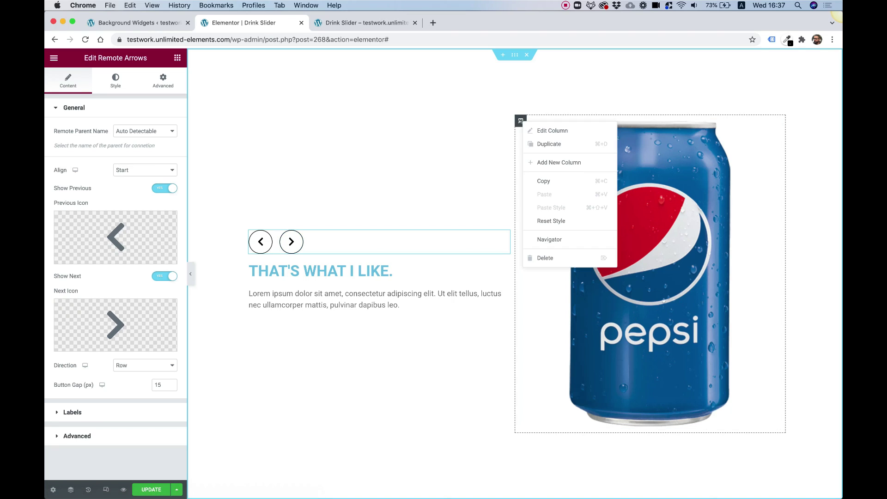
left_click(546, 162)
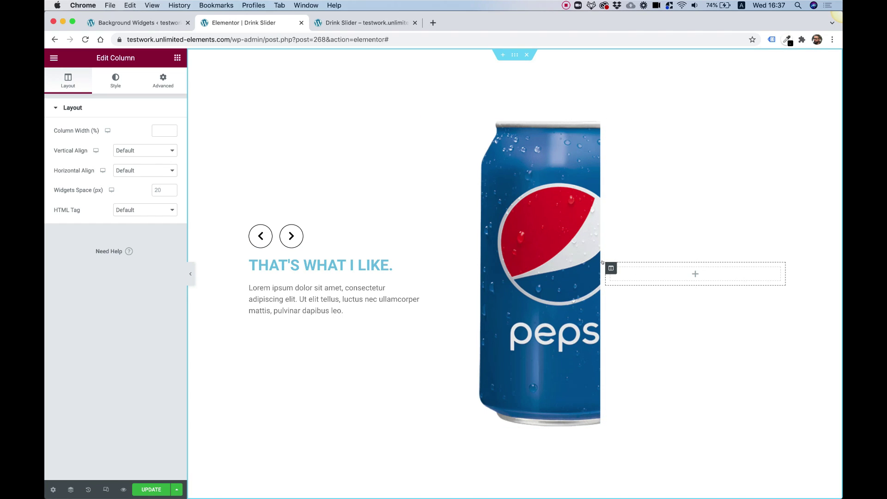
left_click_drag(628, 263, 678, 262)
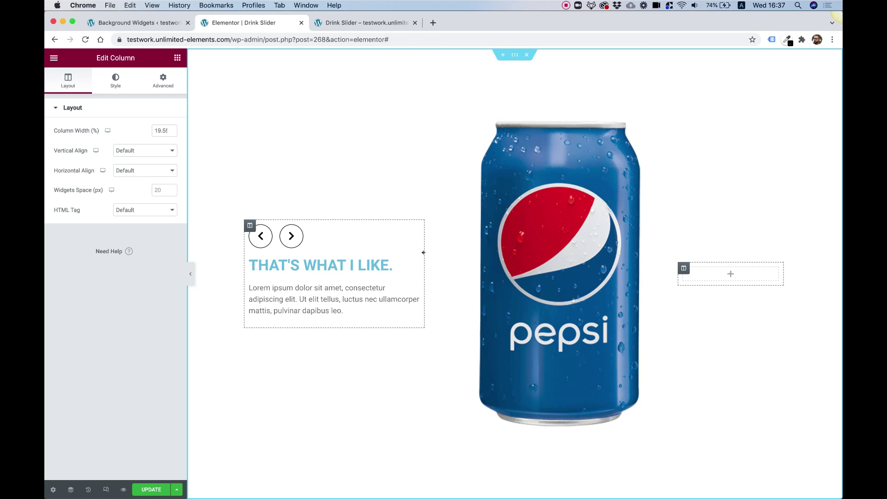
left_click_drag(423, 252, 459, 250)
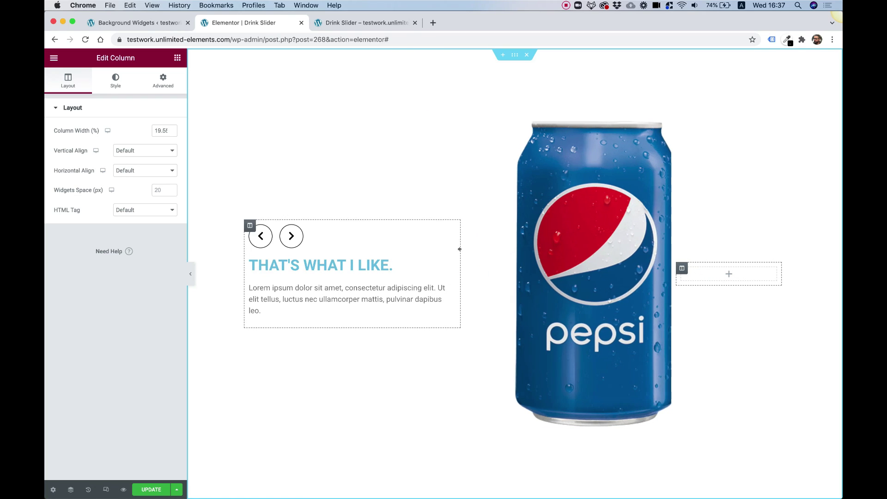
left_click_drag(675, 242, 703, 241)
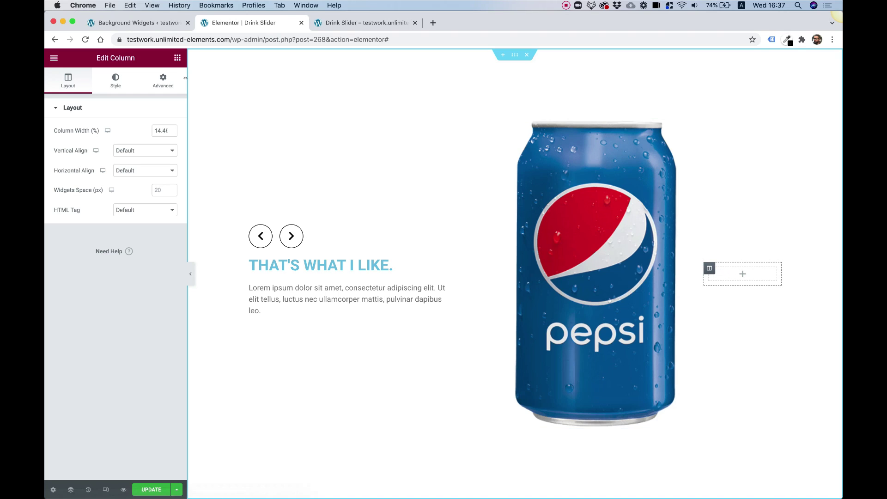
- Add a Remote Bullets widget to the new empty column and switch slides with its bullets
left_click(177, 58)
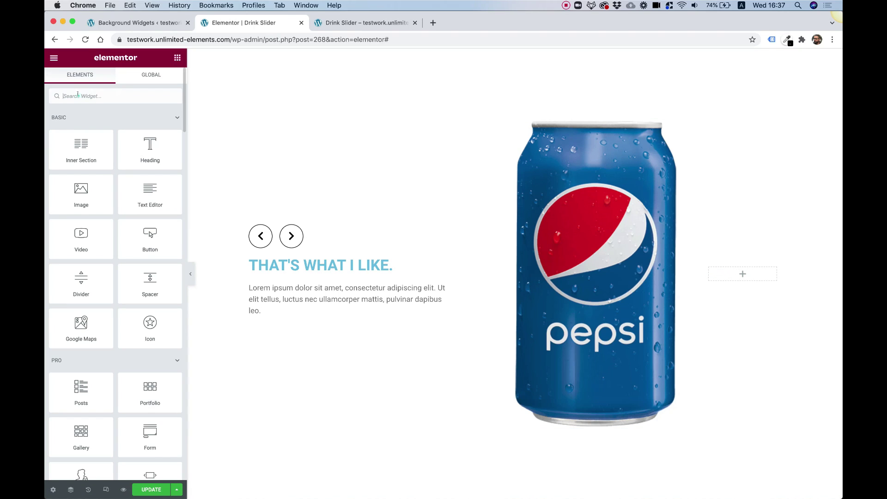
type("remote")
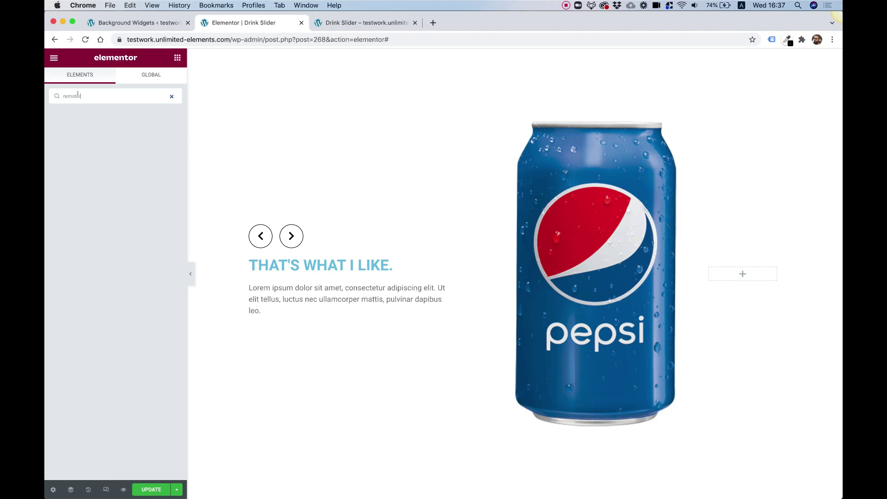
key("BackSpace")
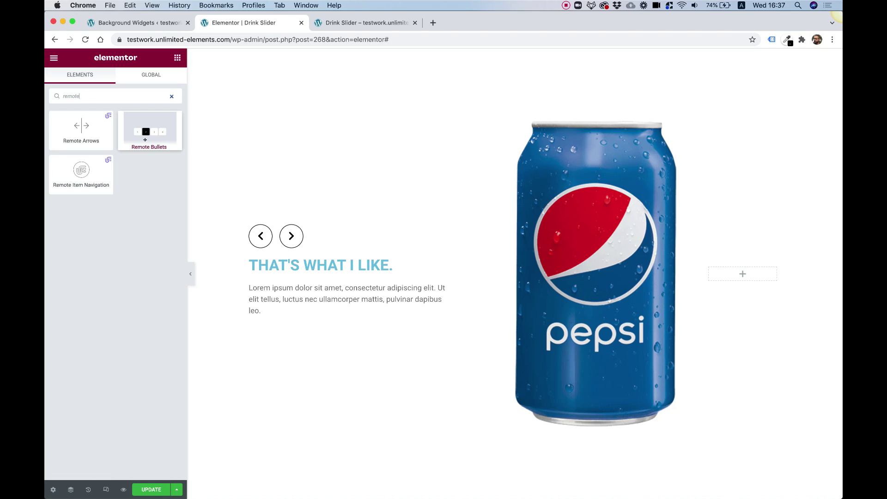
left_click_drag(138, 126, 728, 271)
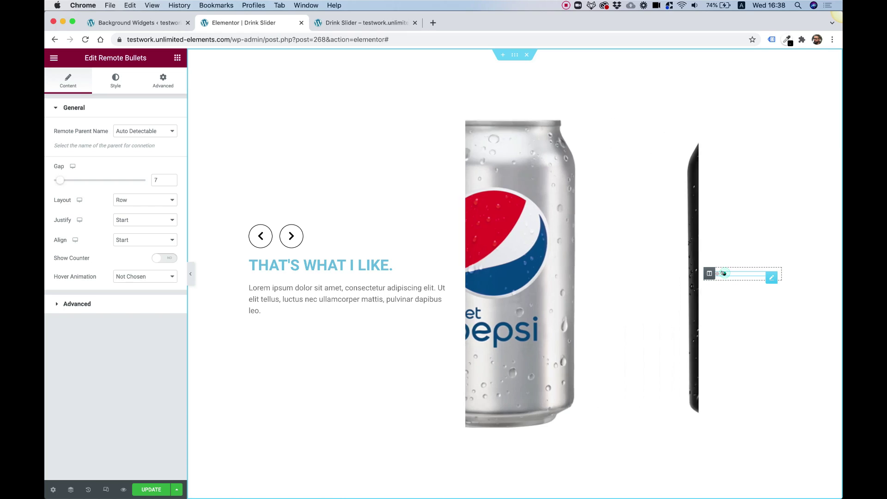
left_click(717, 274)
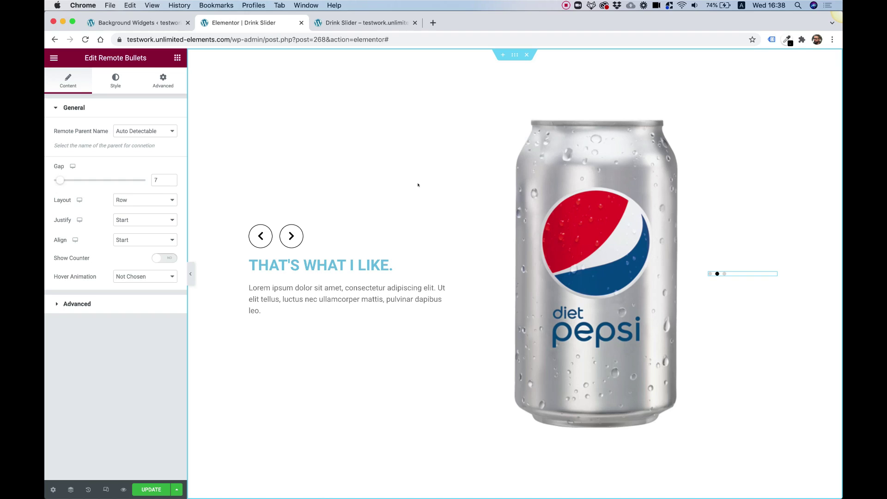
- Set the Remote Bullets layout to Column, with both Justify and Align set to Center
left_click(127, 199)
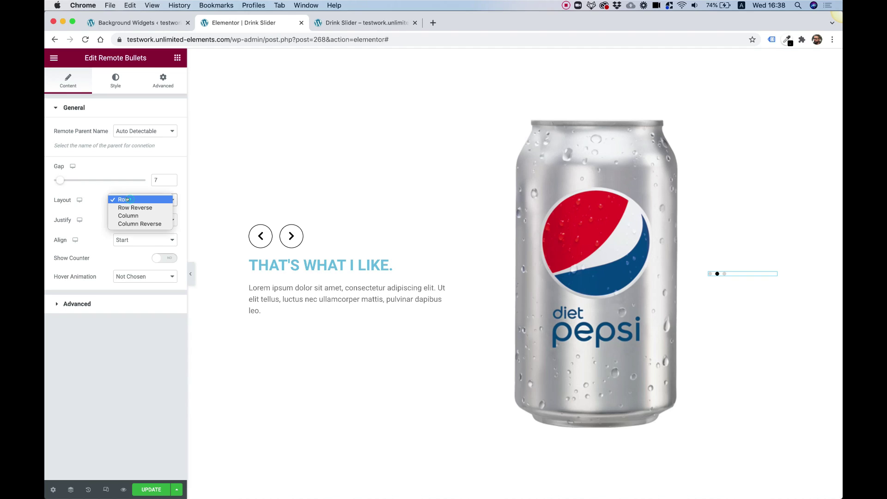
left_click(138, 216)
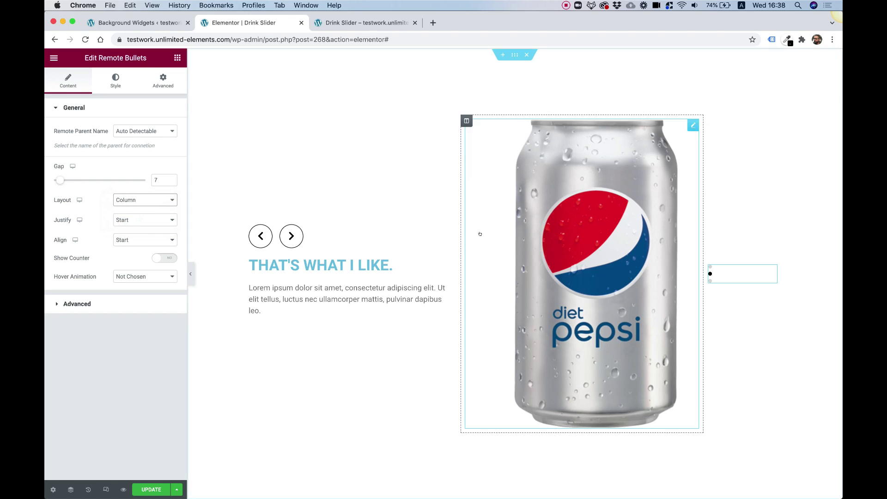
left_click(139, 220)
left_click(134, 228)
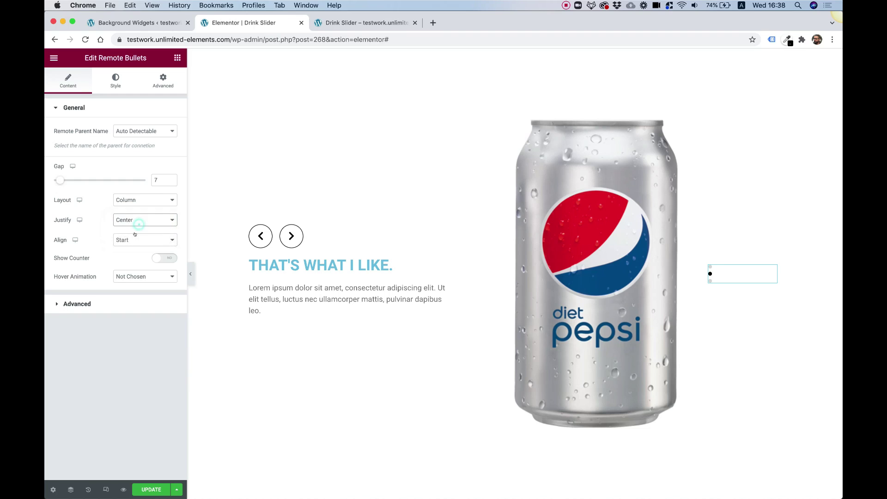
left_click(135, 238)
left_click(128, 248)
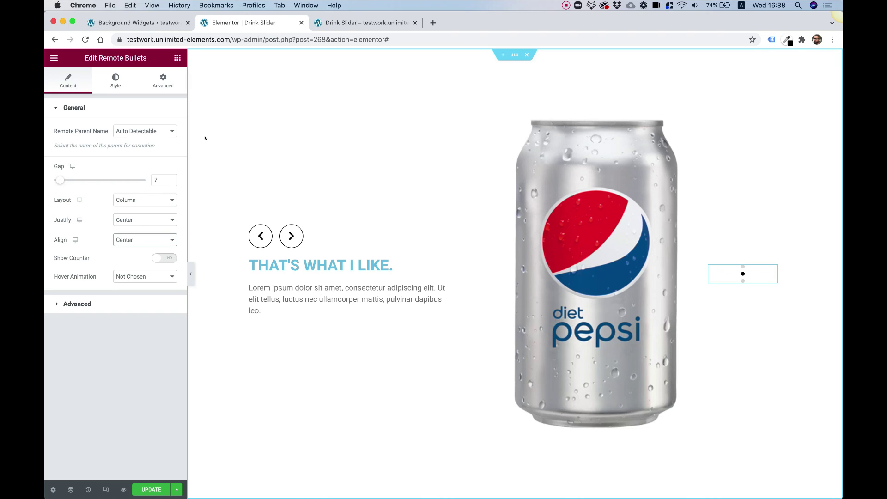
- Style the remote bullets with a Bullet Height of 30 and an Active Height of 60
left_click(111, 85)
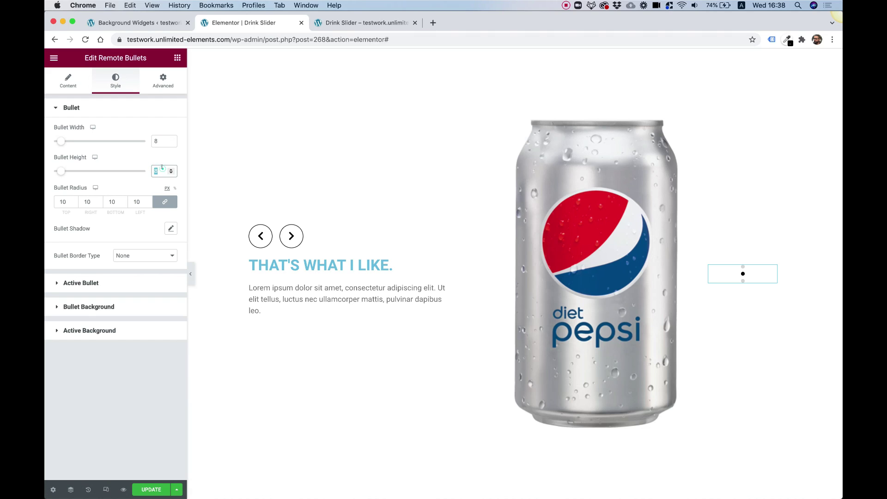
type("30")
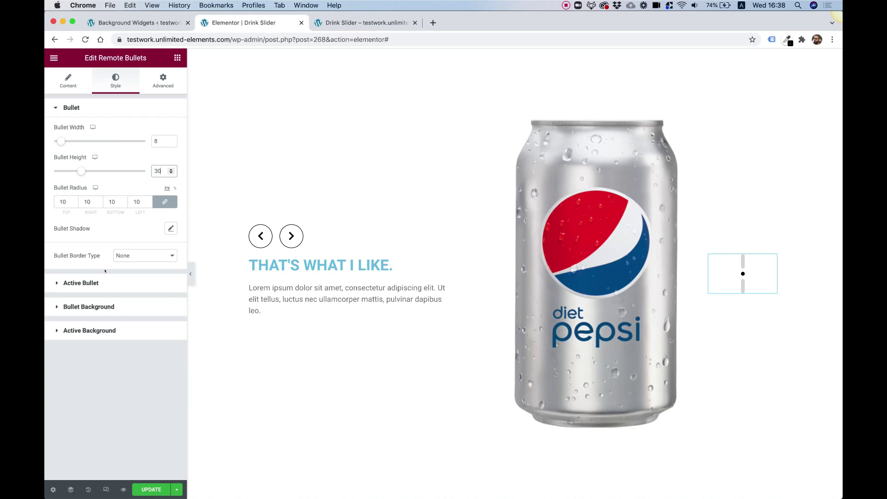
left_click(100, 282)
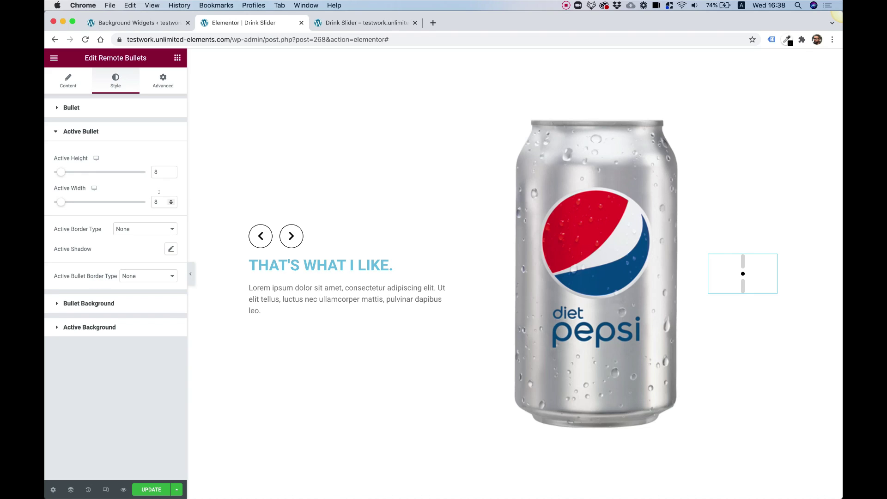
left_click(156, 172)
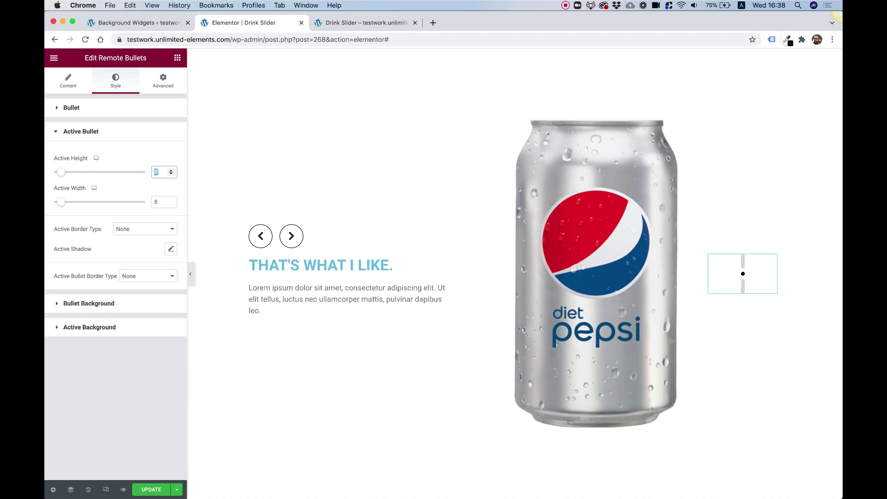
type("60")
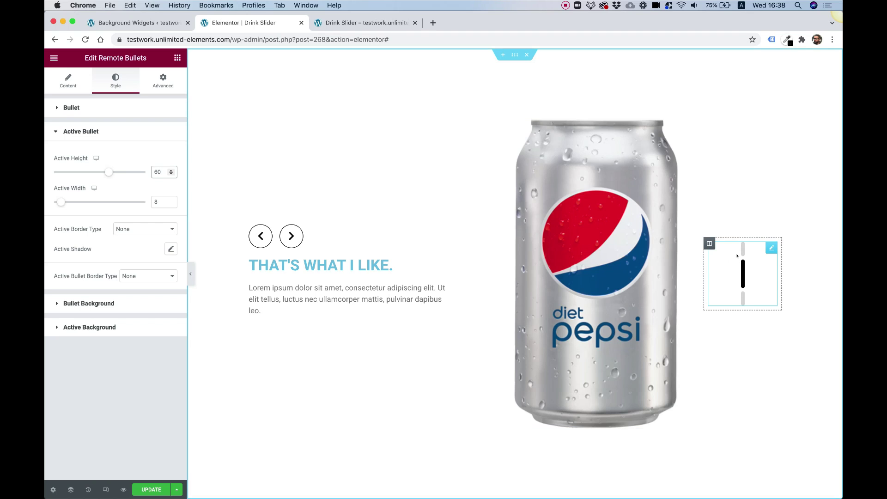
- Test the carousel by switching slides with the remote bullets and the remote next arrow
left_click(742, 299)
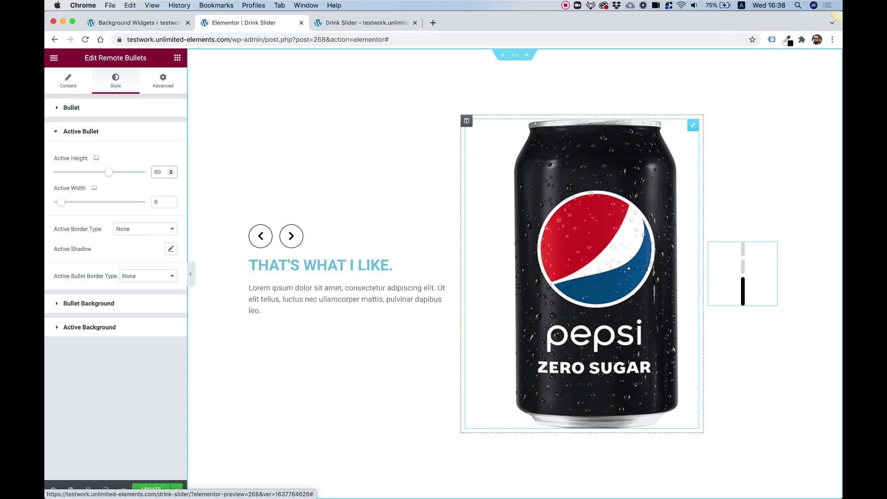
left_click(741, 269)
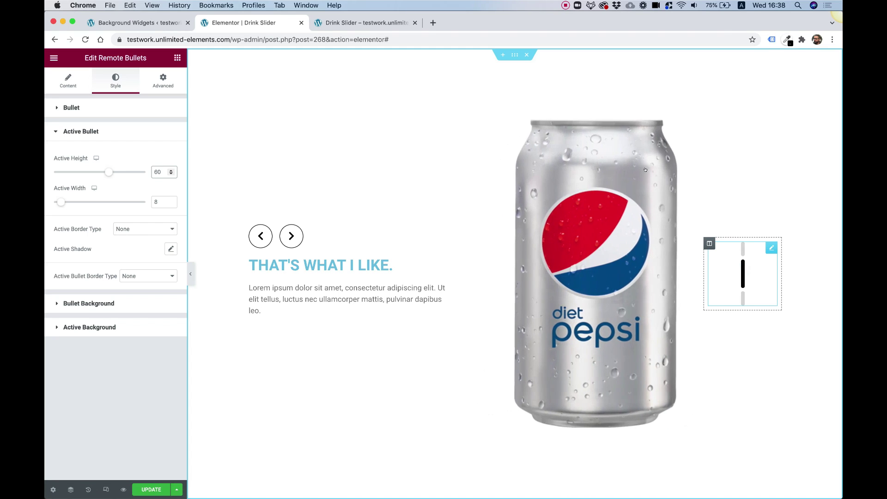
left_click(291, 236)
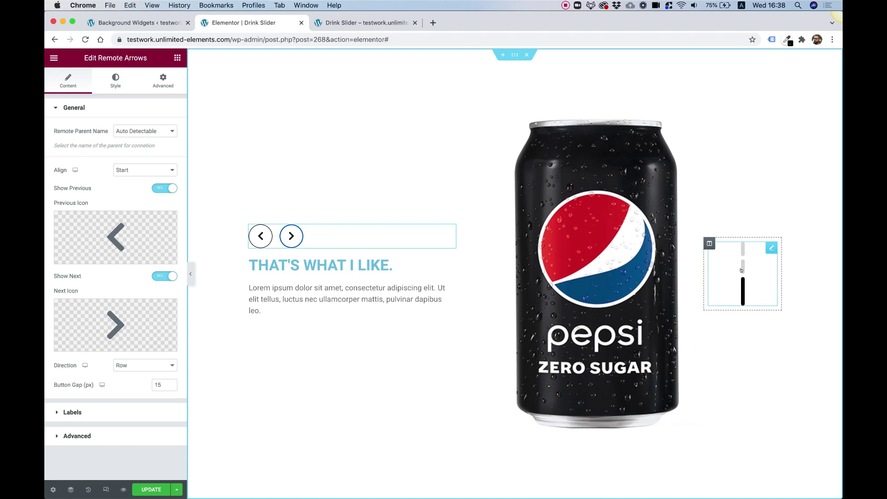
left_click(741, 269)
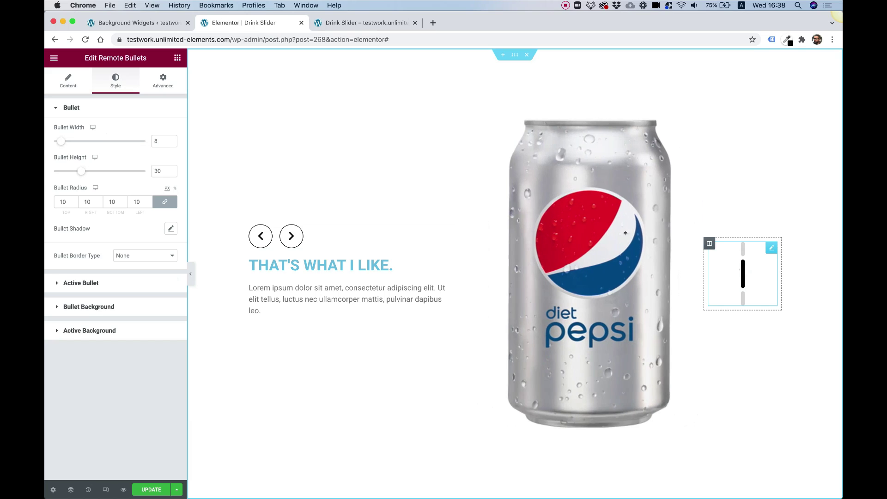
- Find the Remote Item Navigation widget by searching for "remote" and place it below the lorem ipsum paragraph
left_click(179, 58)
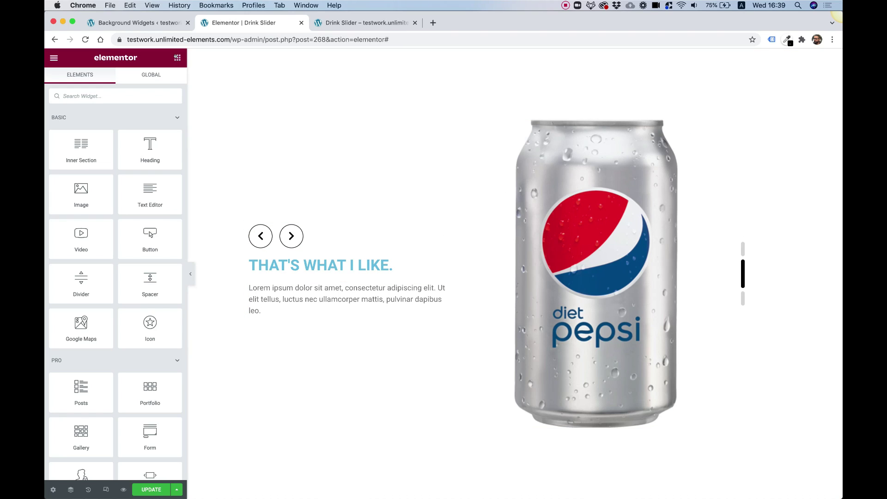
type("re")
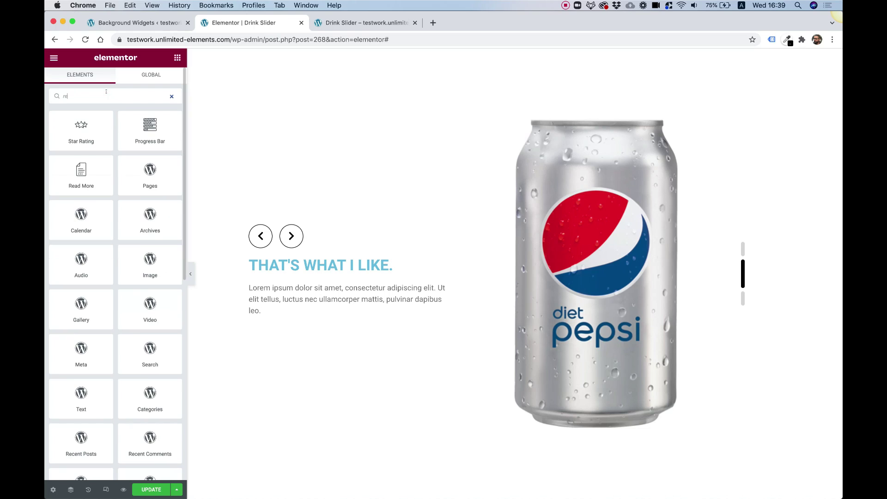
type("m")
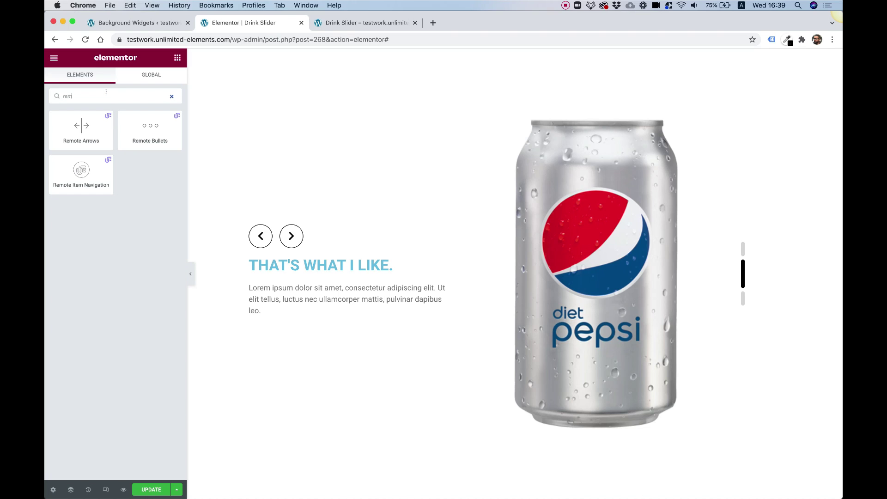
type("ote")
left_click_drag(79, 173, 311, 311)
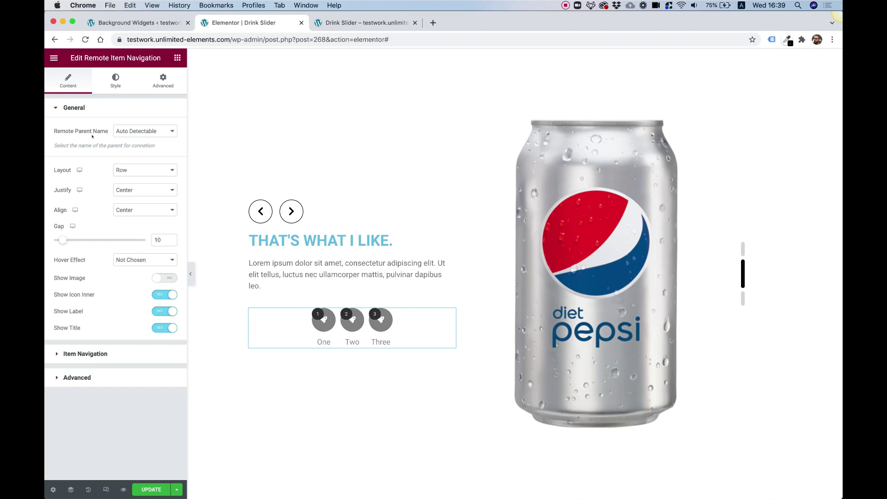
- Show images in the item navigation, hide the inner icon, label and title, and set Justify to Start
left_click(159, 278)
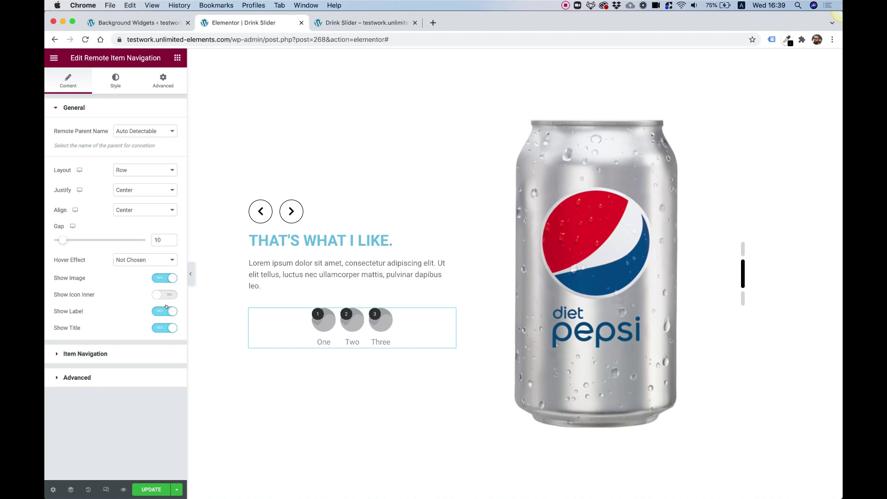
left_click(165, 310)
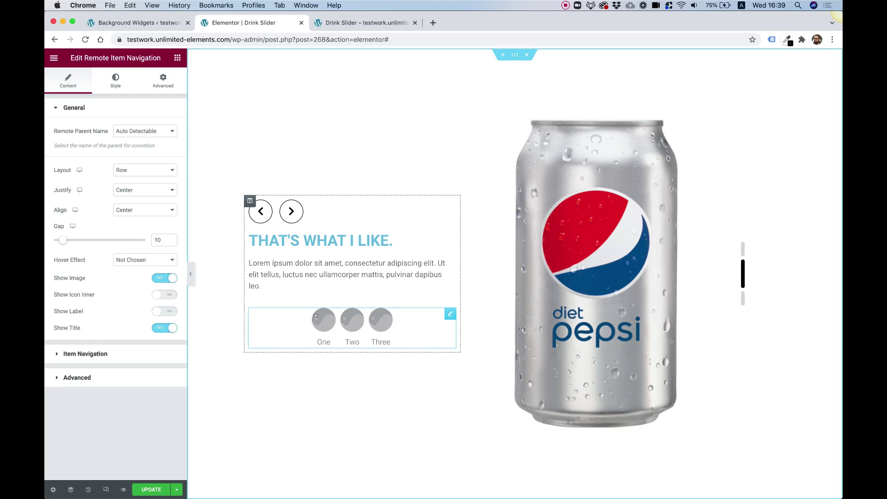
left_click(168, 328)
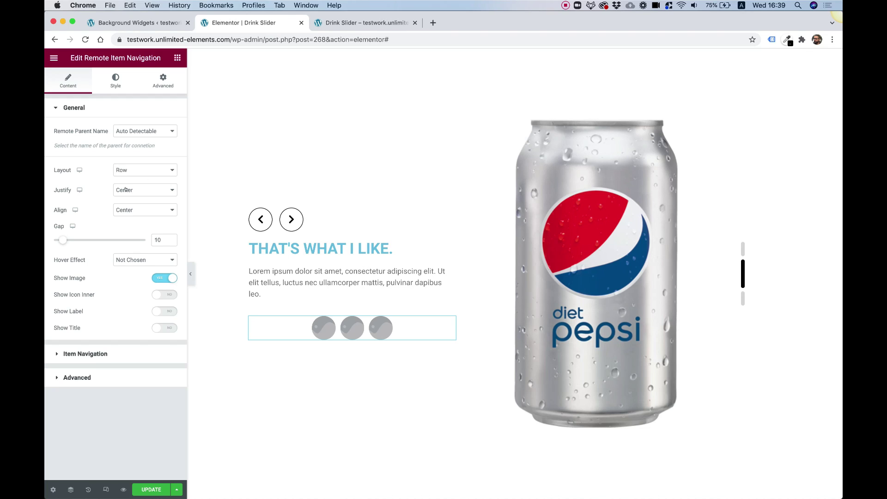
left_click(126, 189)
left_click(124, 181)
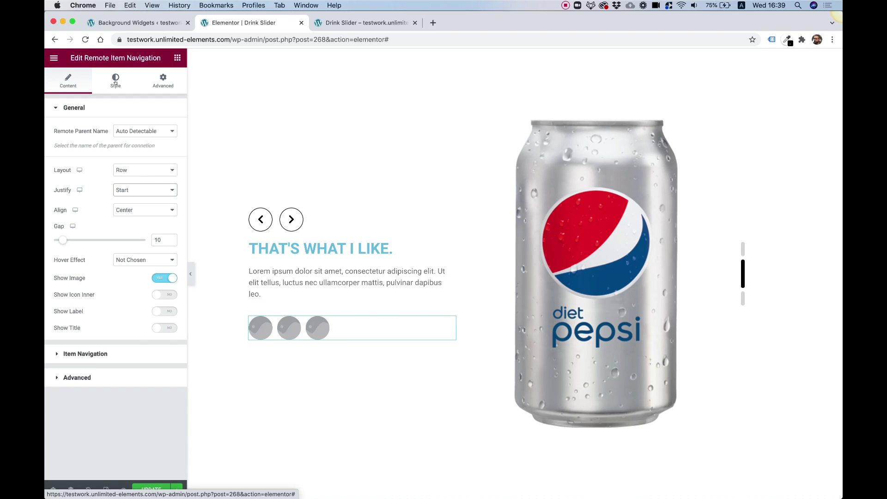
- Assign the blue Pepsi can picture from the media library to navigation item One
left_click(105, 355)
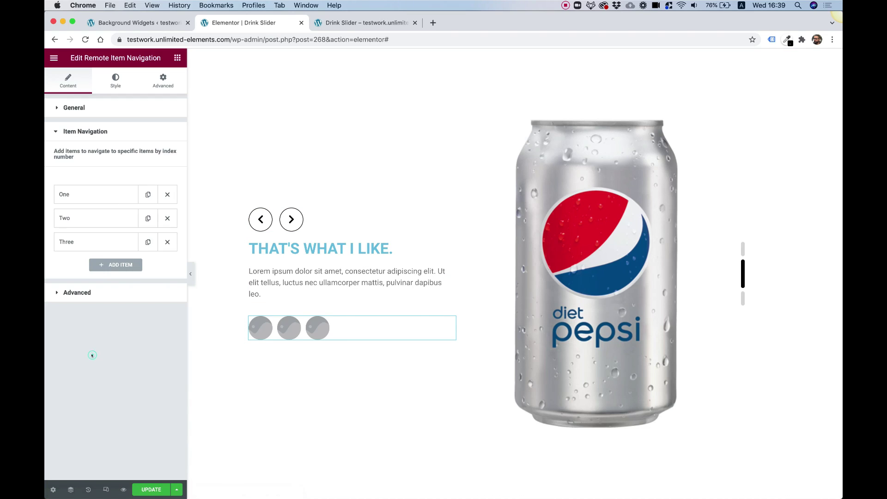
left_click(95, 199)
left_click(110, 369)
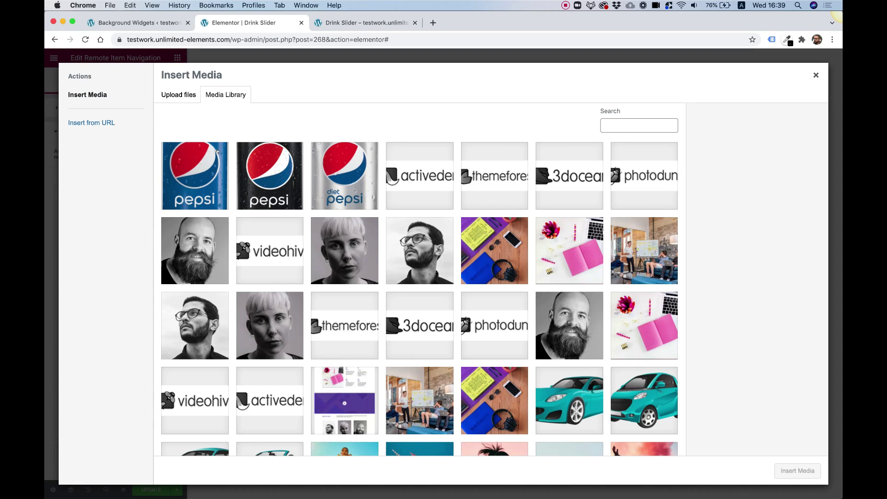
left_click(197, 175)
left_click(797, 471)
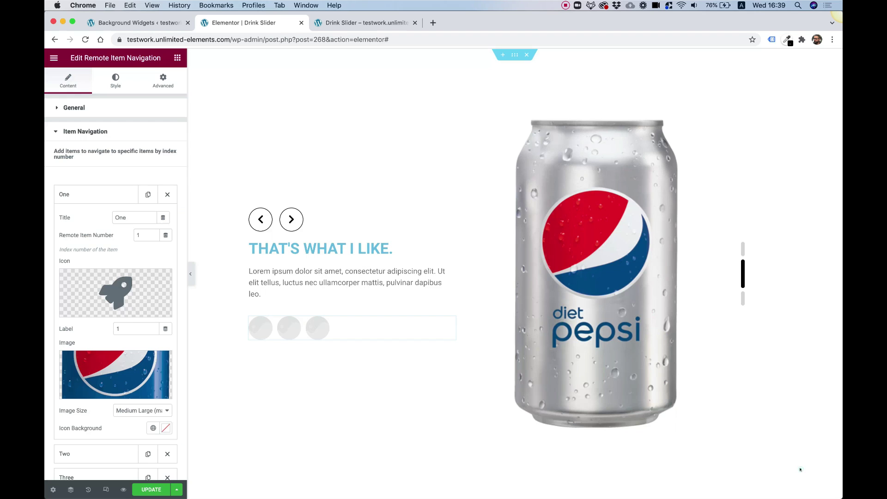
left_click(90, 198)
- Assign the pepsi-diet.png picture from the media library to navigation item Two
left_click(86, 218)
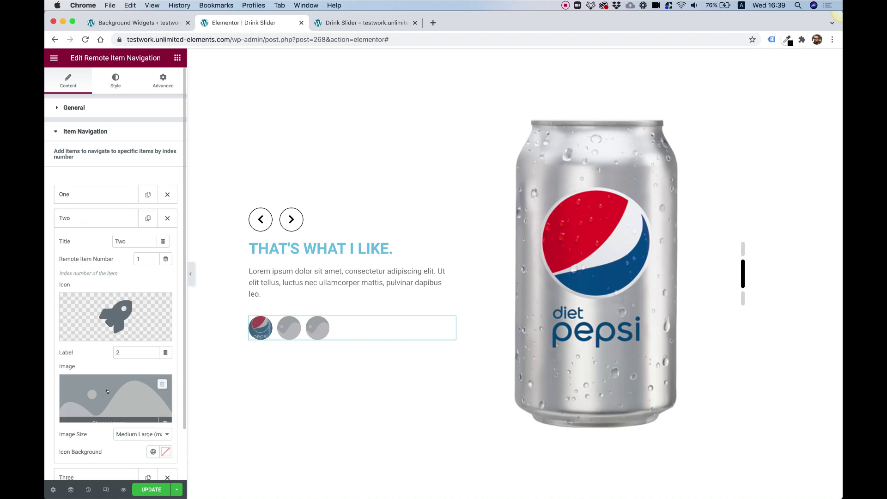
left_click(107, 391)
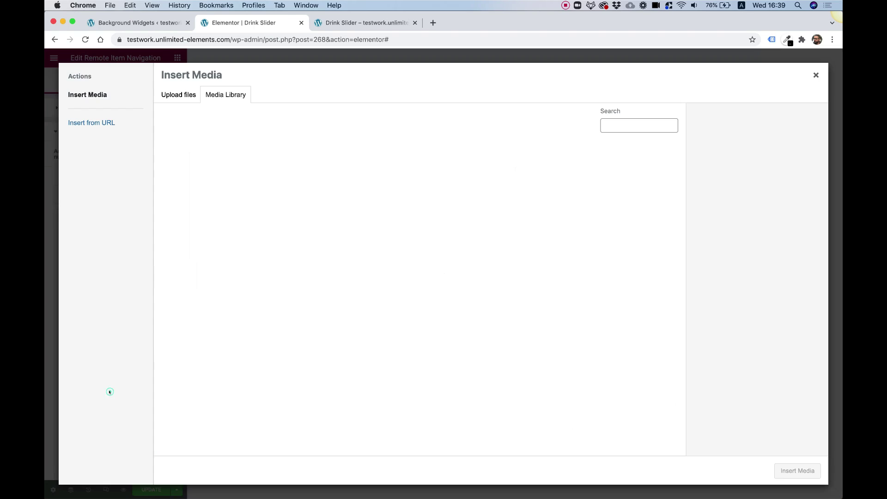
left_click(271, 167)
left_click(354, 174)
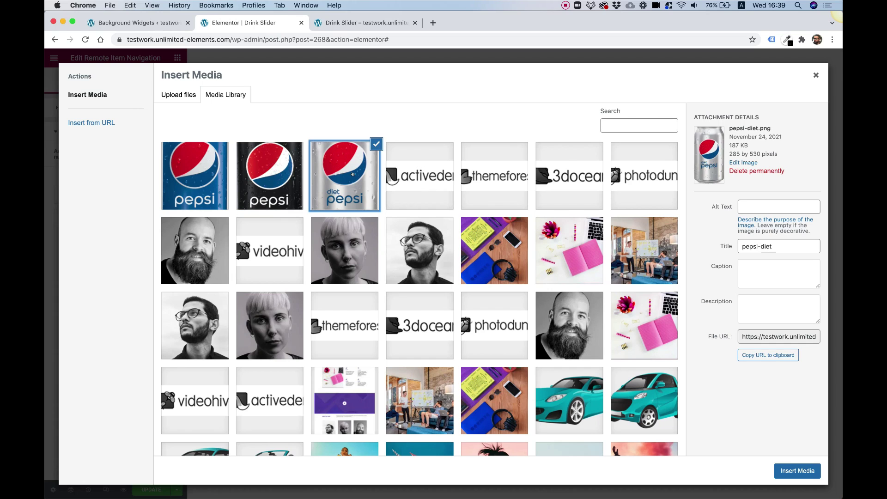
left_click(797, 470)
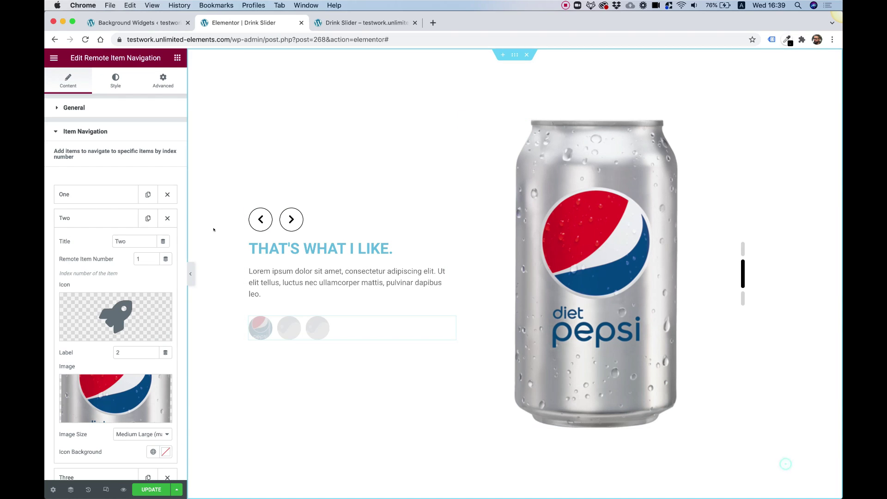
left_click(89, 219)
- Assign the pepsi-zero.png picture from the media library to navigation item Three
left_click(92, 248)
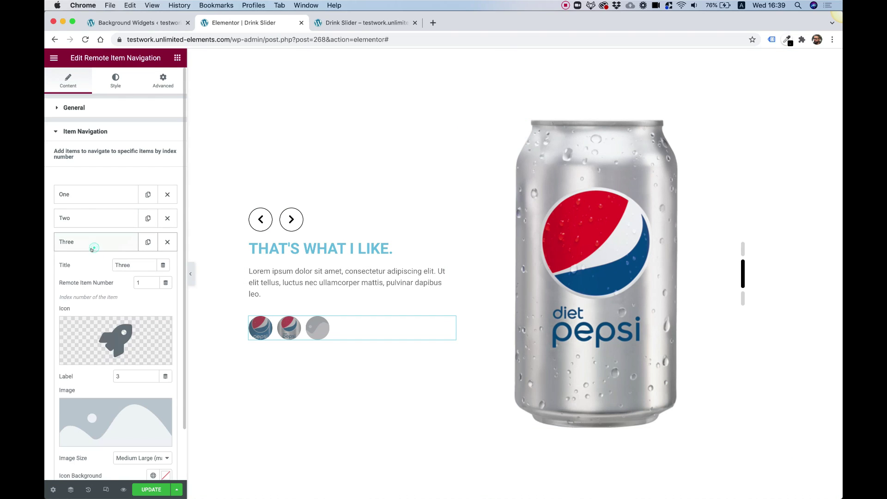
left_click(109, 420)
left_click(296, 159)
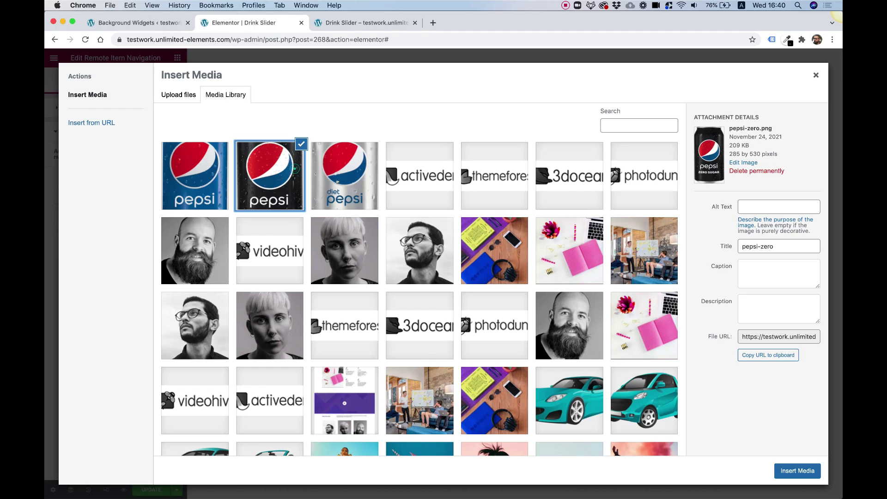
left_click(785, 470)
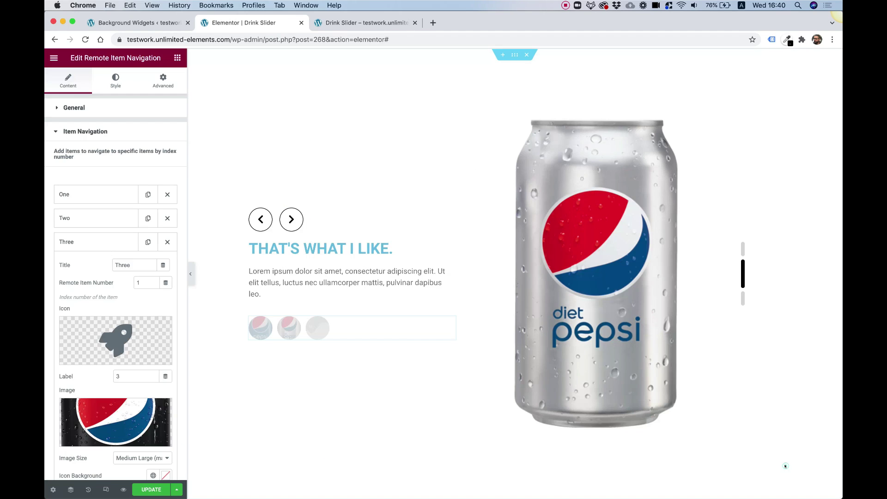
- Switch to the first slide using its navigation thumbnail and check the Remote Item Number of item One
left_click(259, 329)
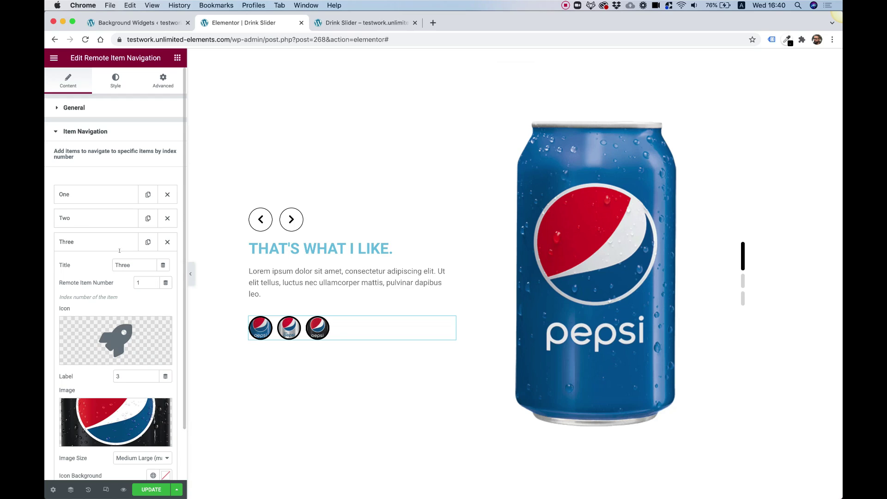
left_click(80, 199)
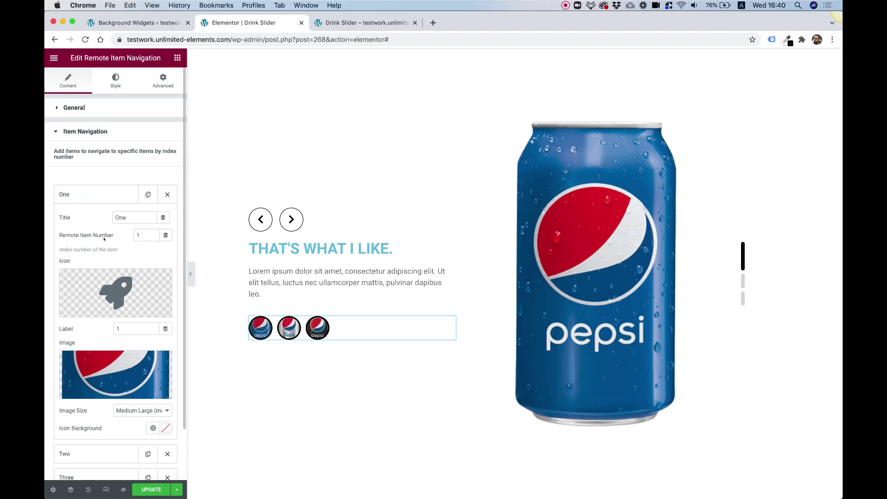
left_click(78, 193)
- Set the Remote Item Number to 2 for navigation item Two and to 3 for item Three
left_click(109, 214)
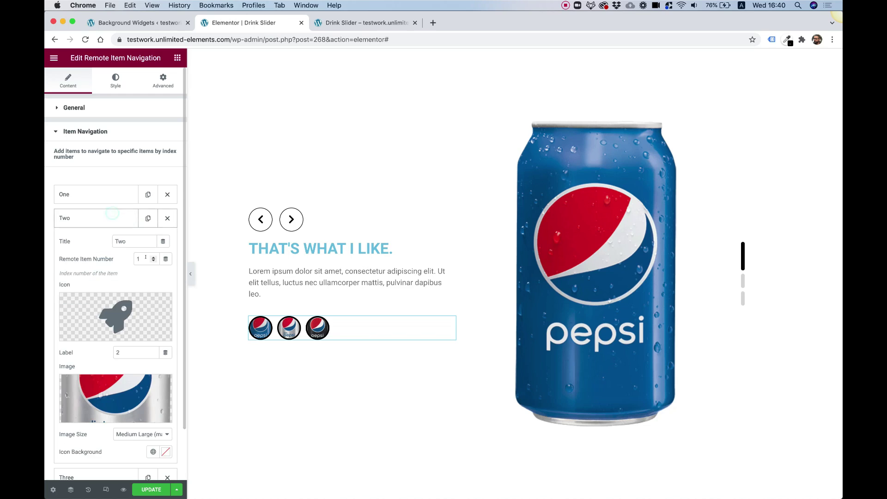
double_click(146, 259)
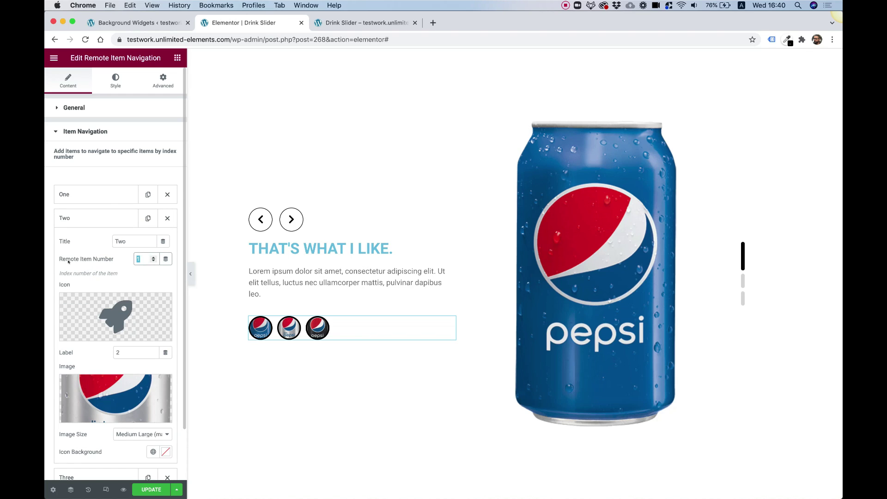
type("2")
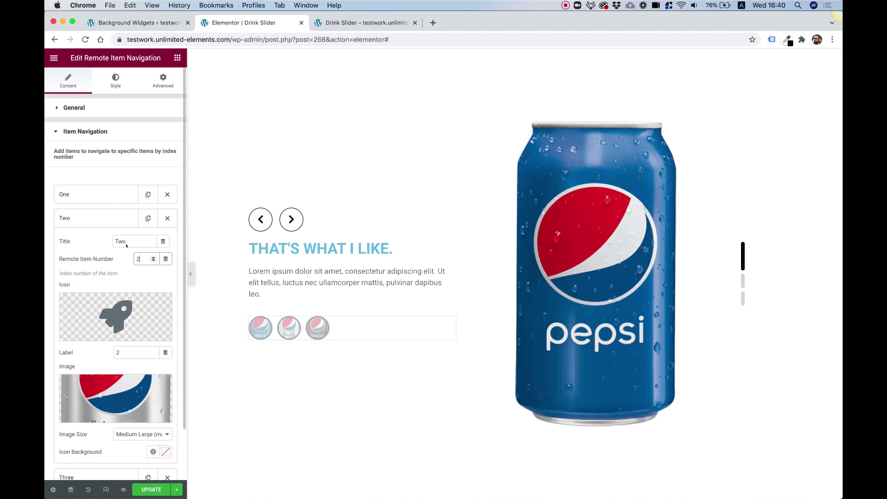
left_click(98, 218)
left_click(94, 242)
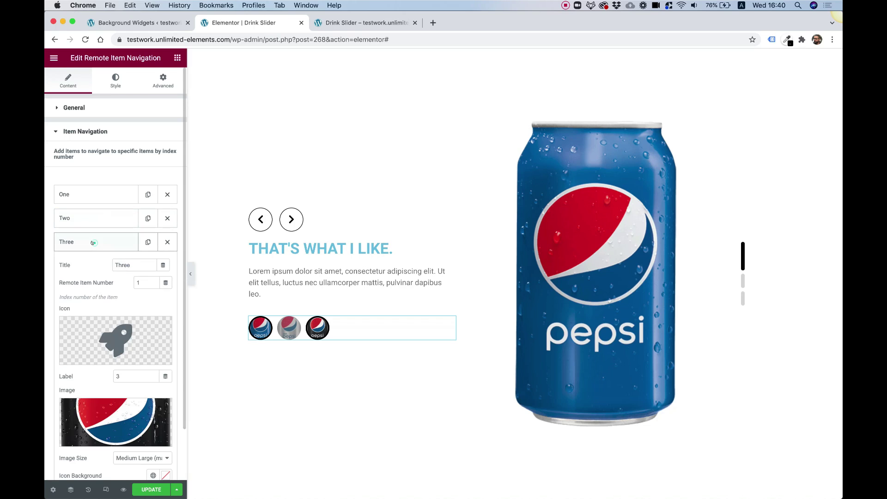
double_click(145, 283)
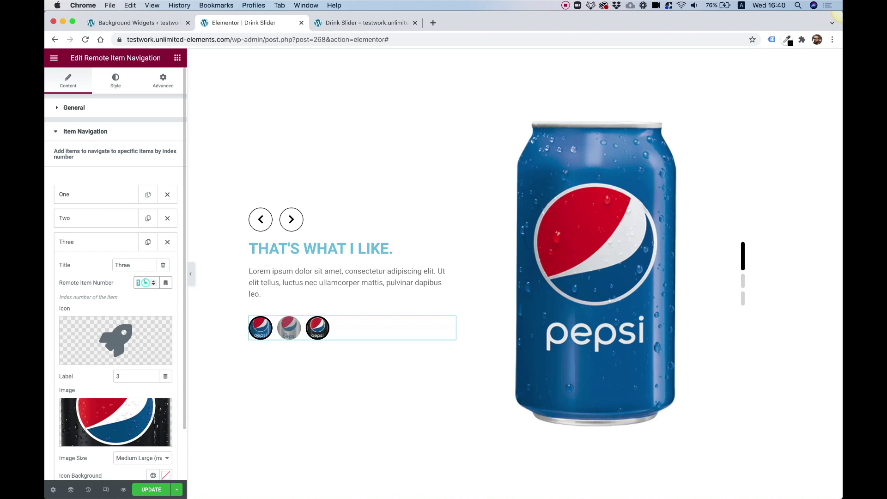
type("3")
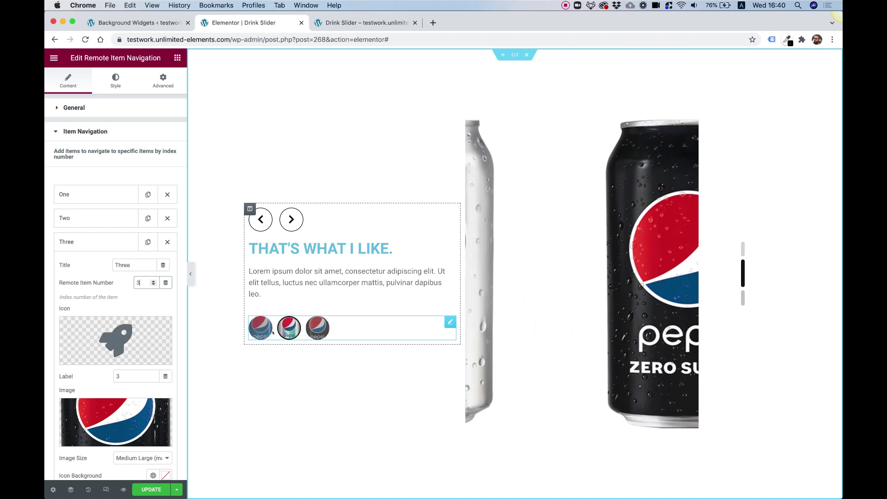
- Set the Item Height of the Remote Item Navigation thumbnails to 80 px
left_click(740, 282)
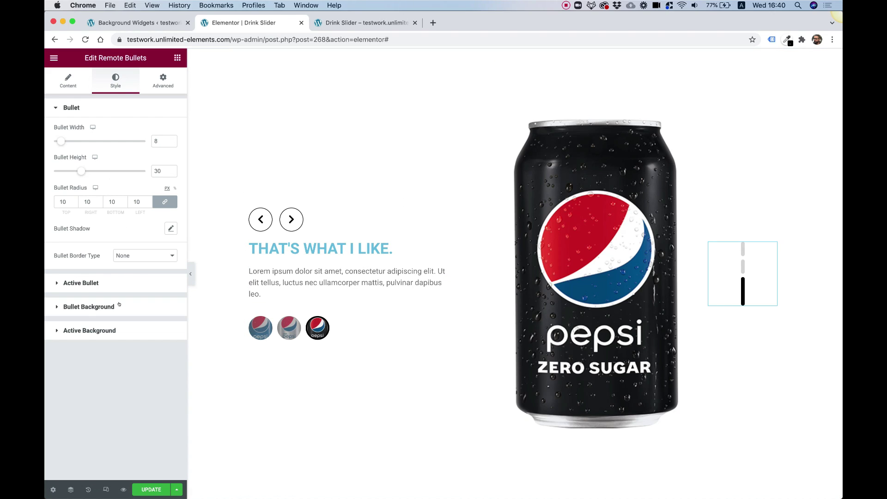
left_click(313, 330)
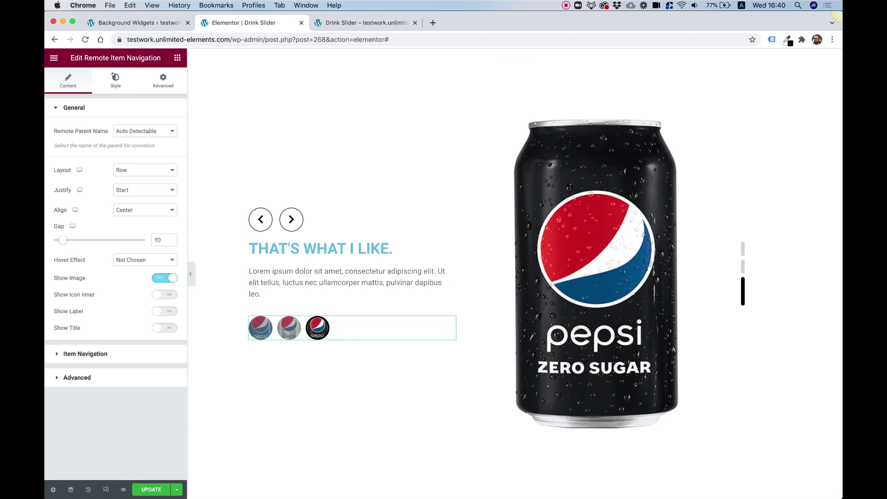
left_click(113, 75)
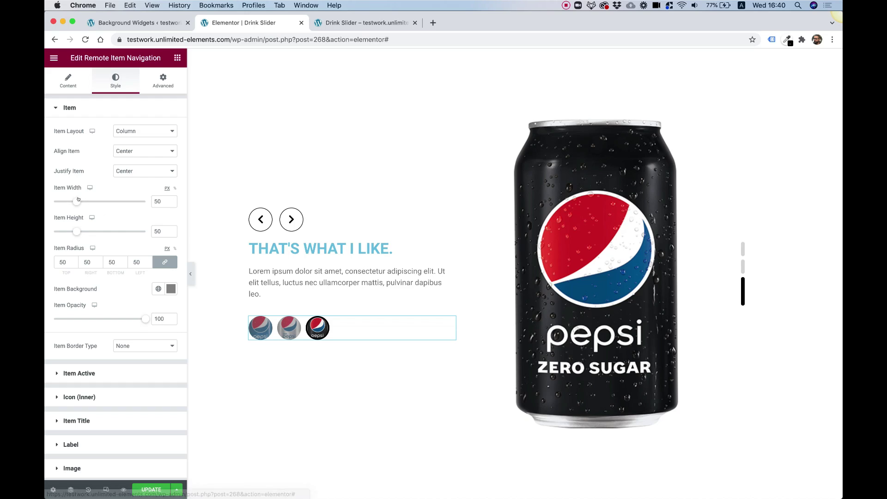
left_click_drag(155, 231, 144, 234)
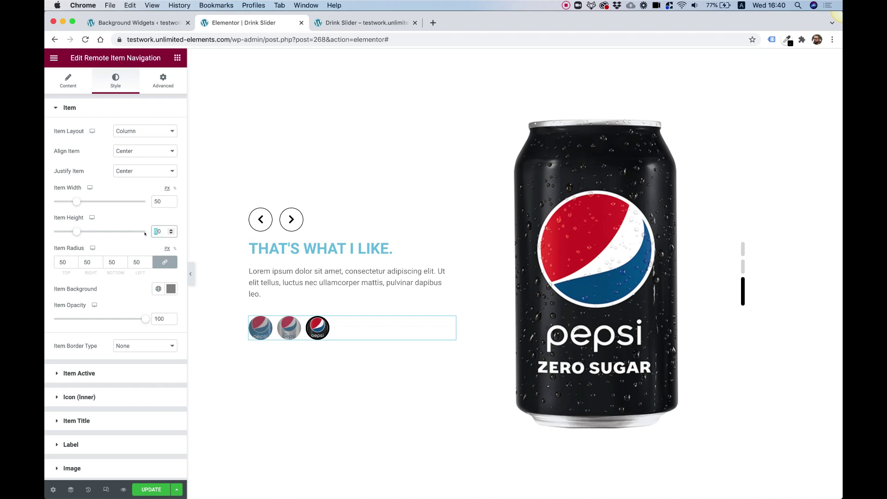
type("8")
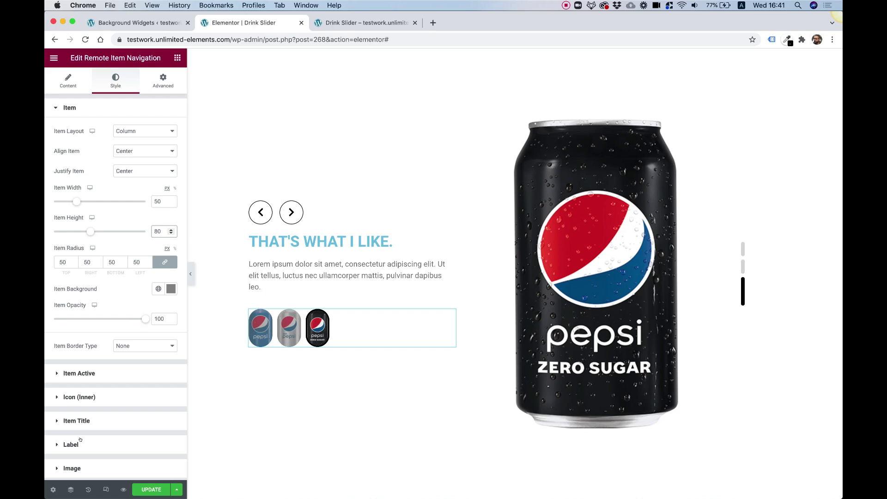
- Set the Object Fit of the navigation thumbnail images to contain
left_click(78, 467)
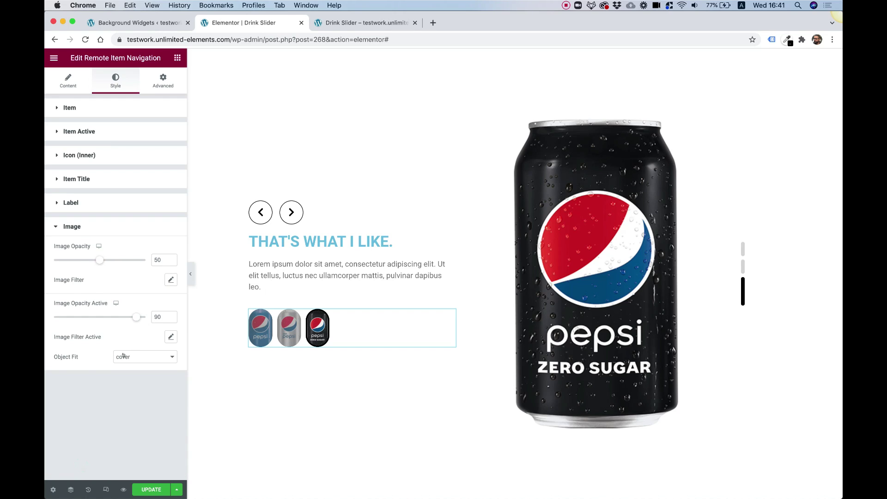
left_click(124, 355)
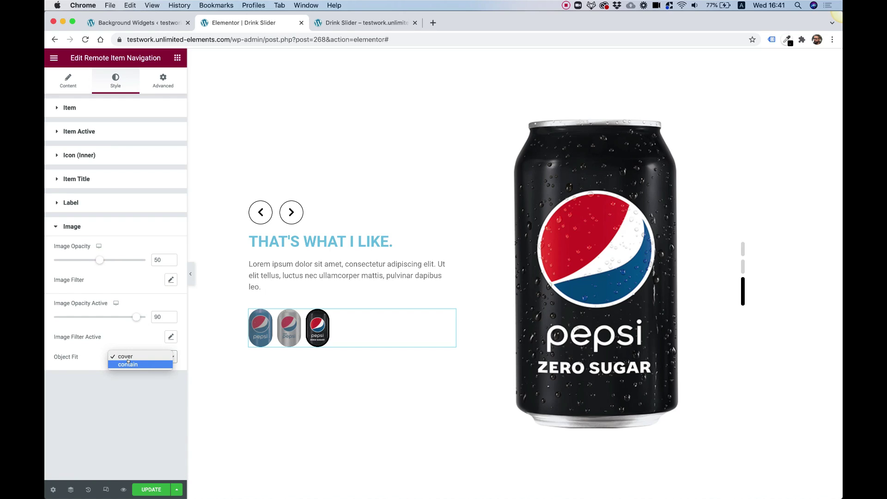
left_click(128, 364)
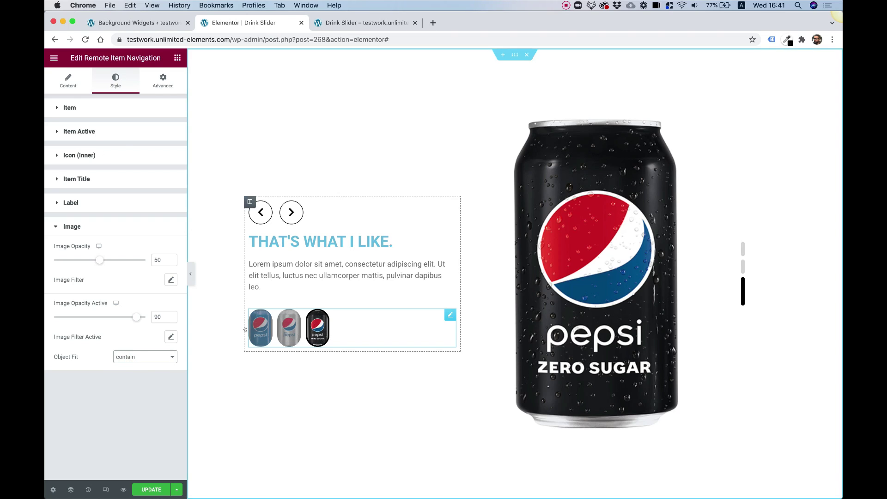
- Clear the Item Background color of the navigation thumbnails
left_click(70, 108)
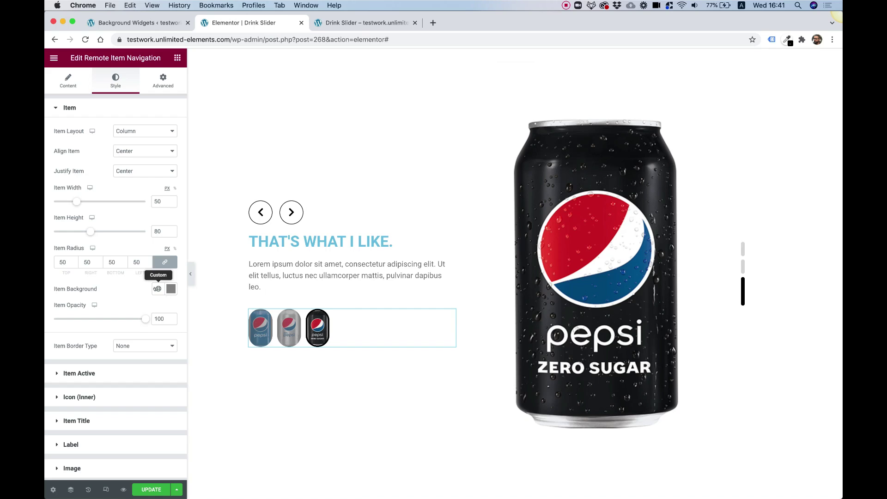
left_click(170, 289)
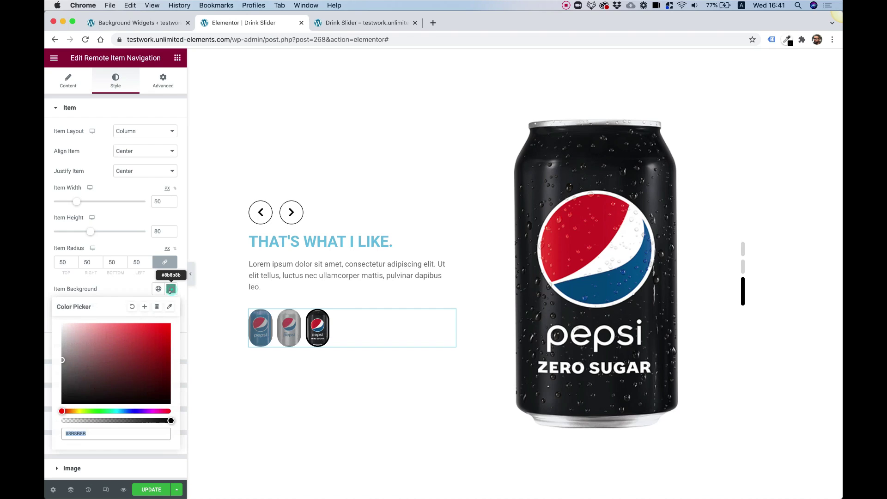
left_click(133, 307)
left_click(121, 292)
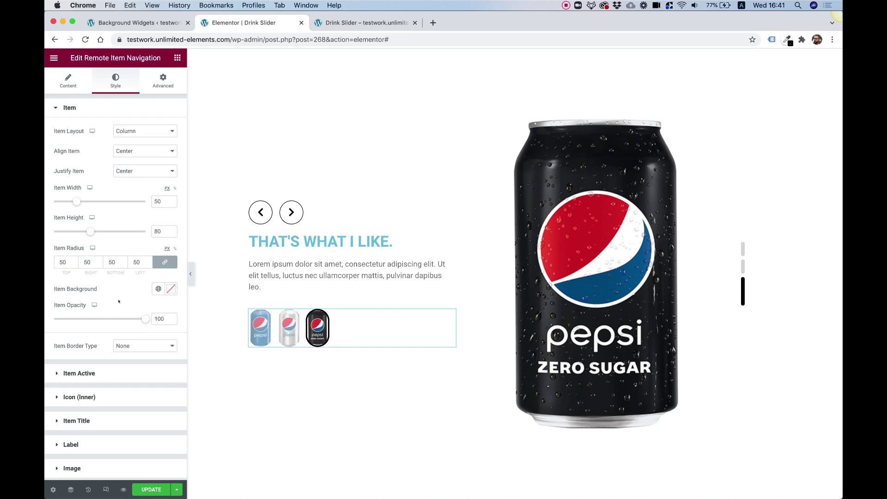
- Set the Item Radius of the navigation thumbnails to 0 on all corners and try switching slides with them
left_click(63, 262)
double_click(63, 262)
type("0")
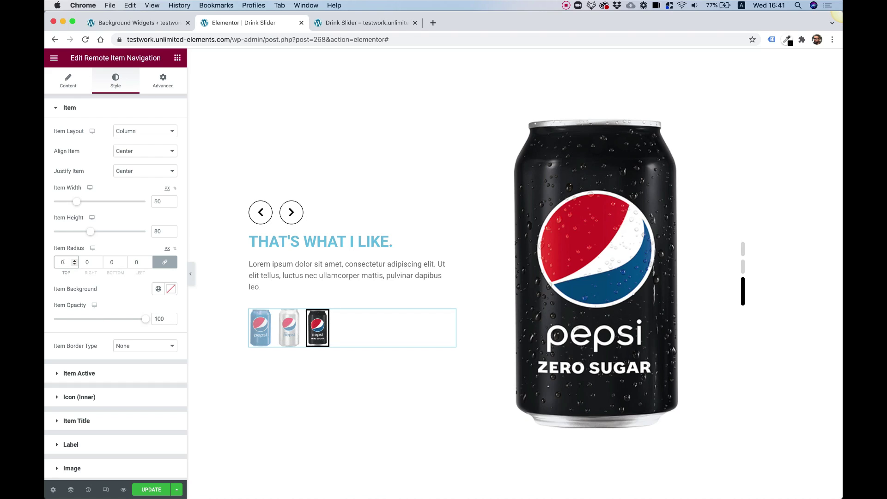
left_click(288, 328)
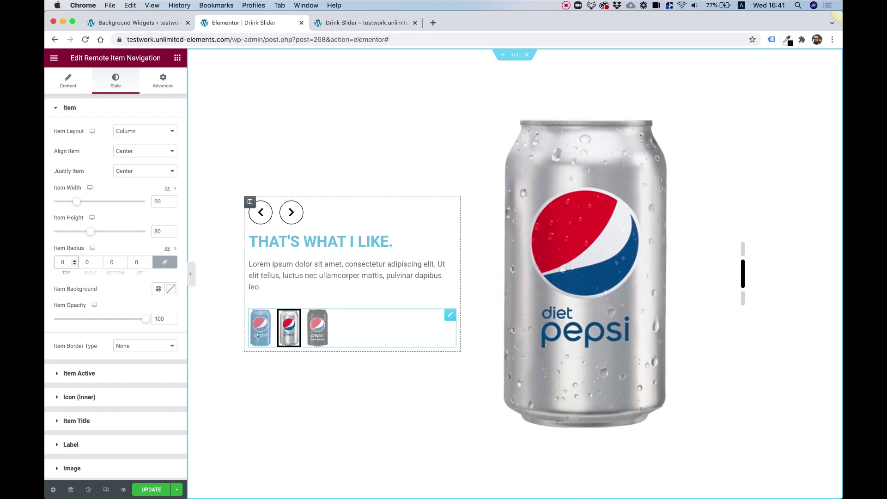
left_click(258, 334)
left_click(290, 334)
left_click(318, 329)
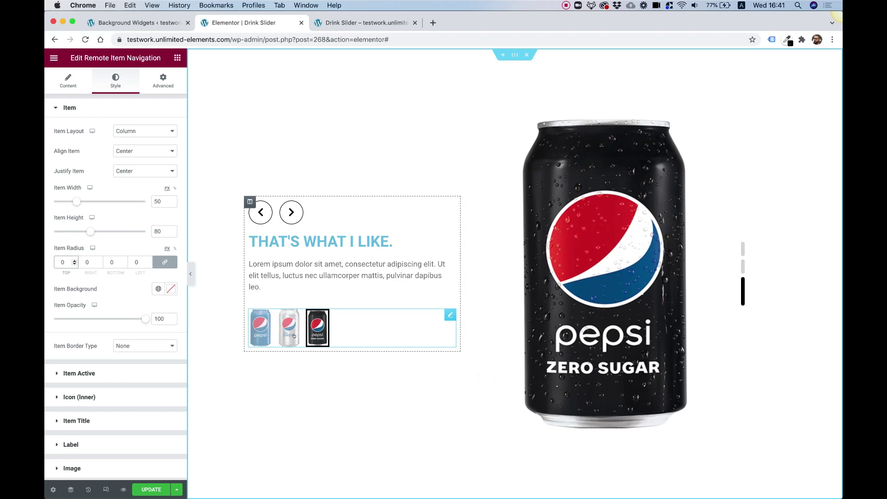
- Remove the border of the active navigation item by setting its border type to None
left_click(89, 372)
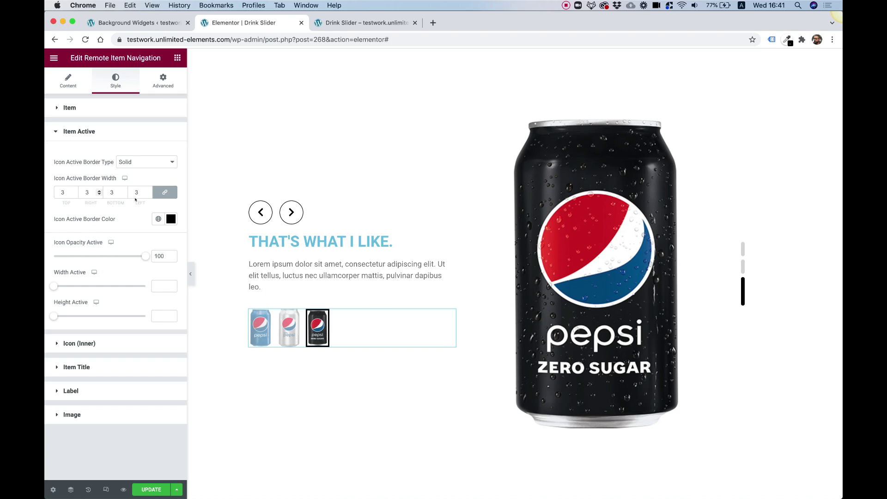
left_click(139, 162)
left_click(130, 155)
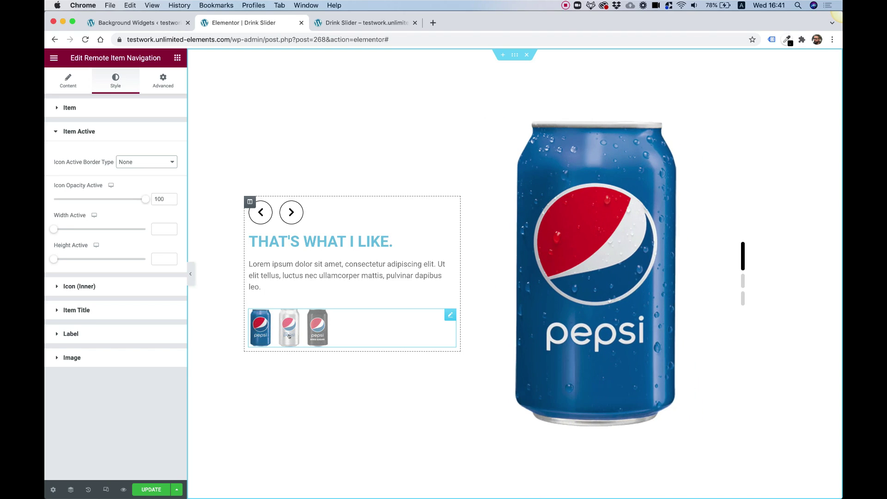
- Raise the Image Opacity Active of the navigation thumbnails to 100 and check it by switching slides
left_click(109, 358)
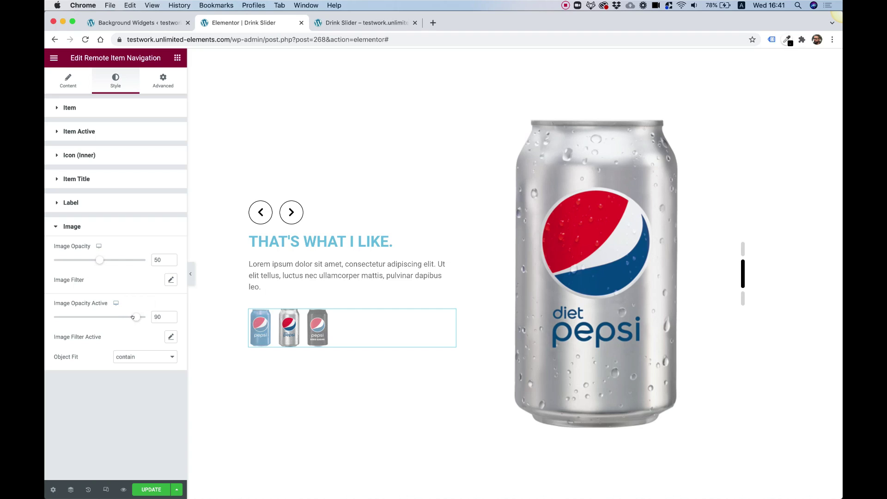
left_click_drag(133, 317, 146, 317)
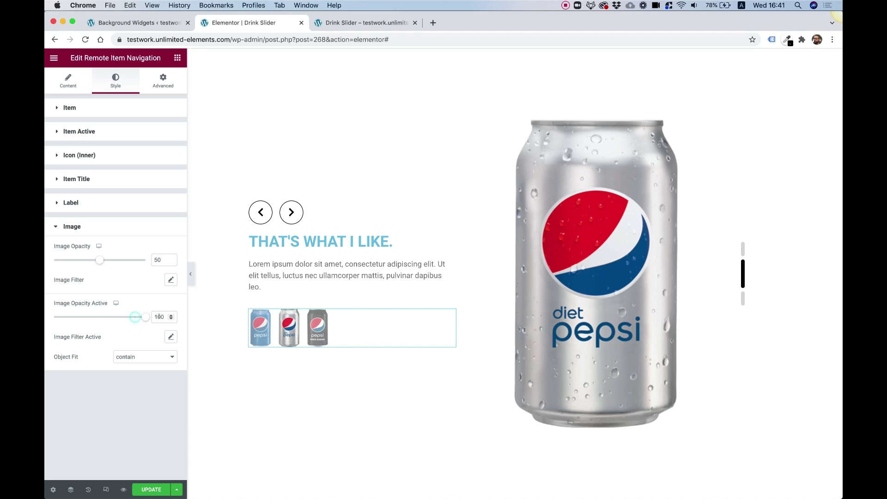
left_click(261, 331)
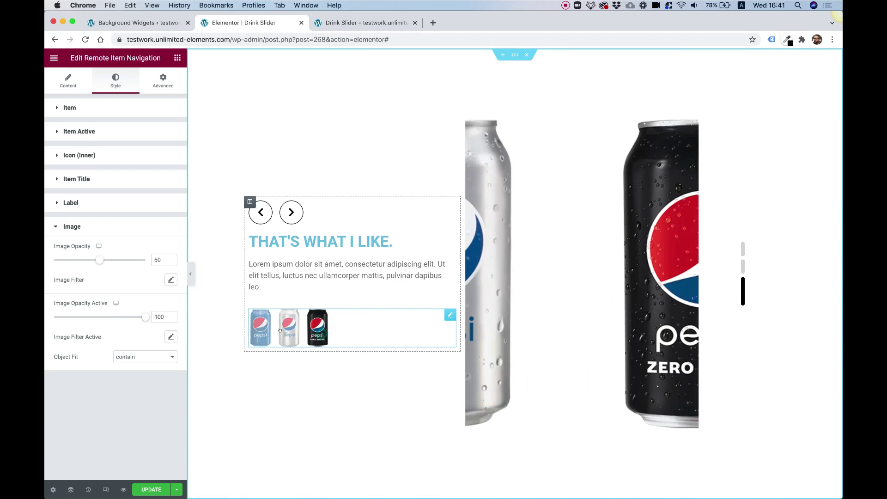
left_click(262, 330)
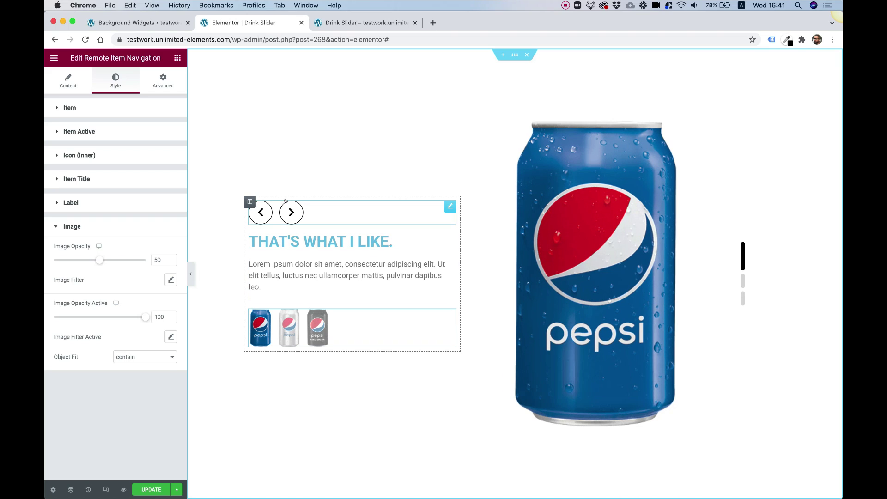
- Set the typography size of the "THAT'S WHAT I LIKE." heading to 110 px
left_click(447, 240)
left_click(116, 82)
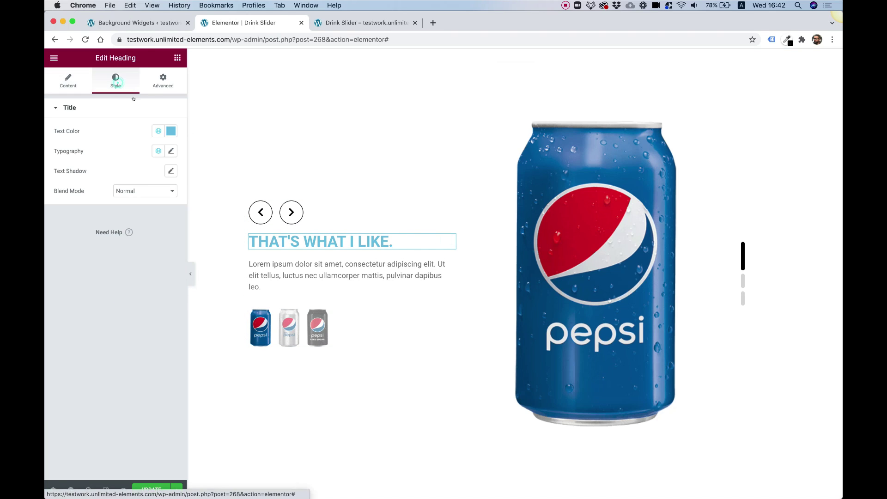
left_click(171, 151)
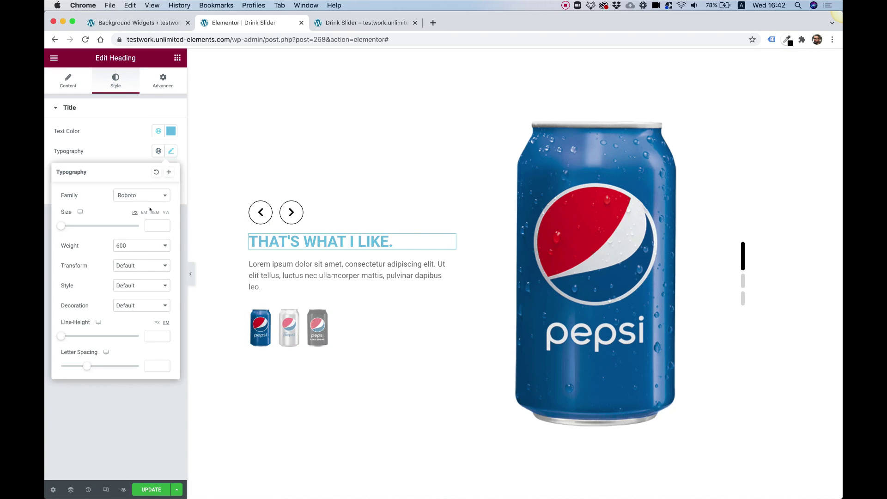
left_click(153, 226)
type("120")
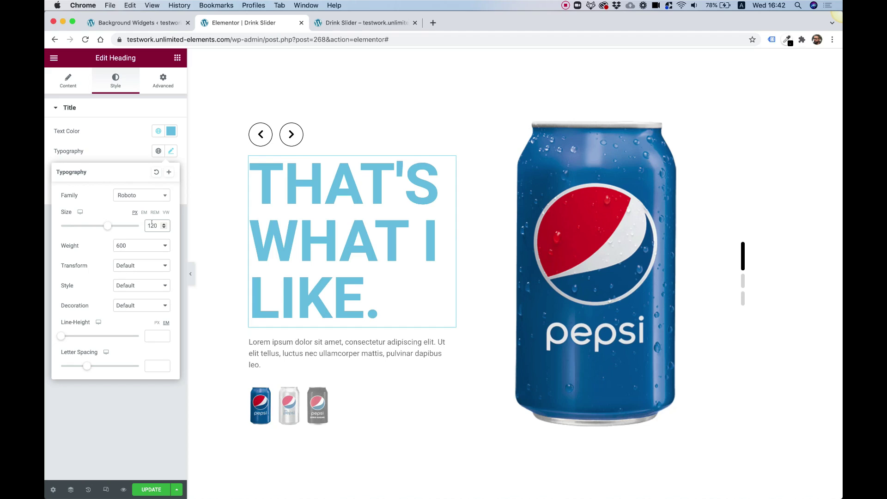
key("Down")
key("Down")
key("Down")
key("Down")
key("Down")
key("Down")
key("Down")
key("Down")
key("Down")
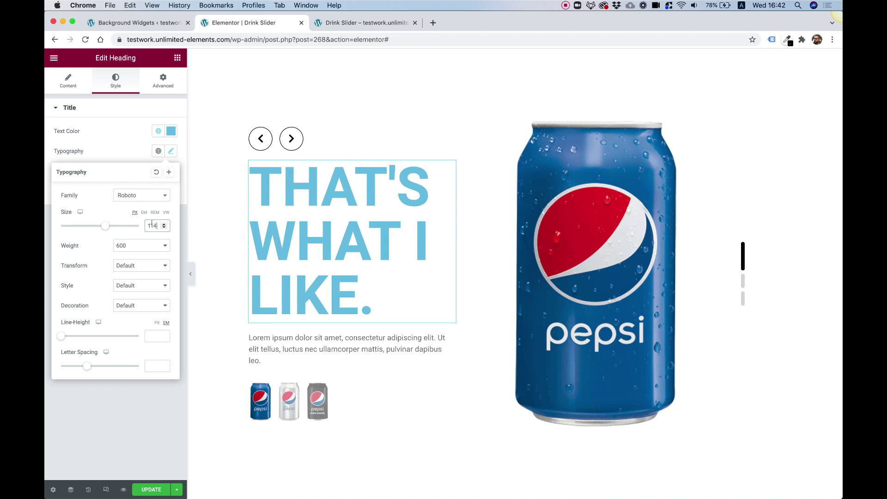
key("Down")
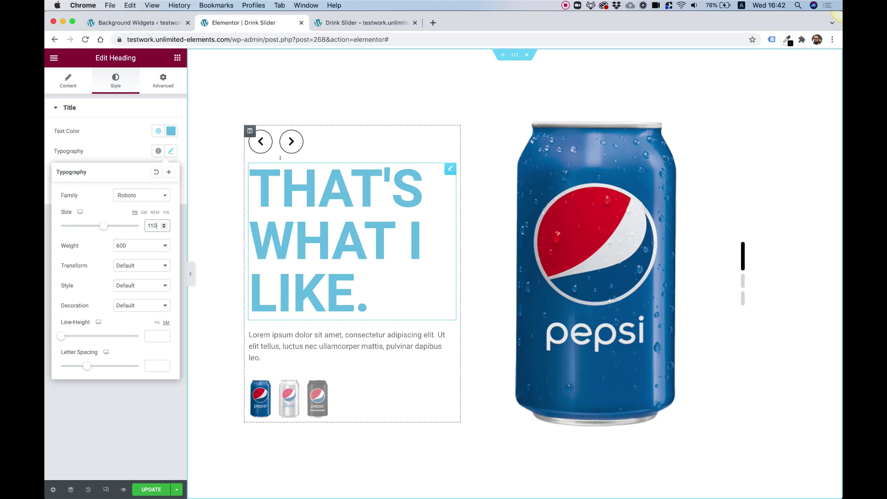
- Test the slide changes with the next arrow, the remote bullets and the can thumbnails
left_click(291, 141)
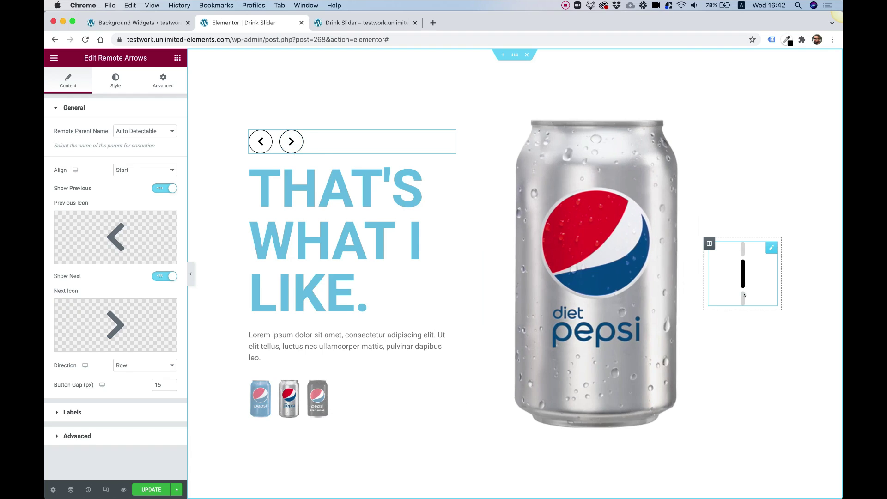
left_click(743, 283)
left_click(743, 295)
left_click(748, 254)
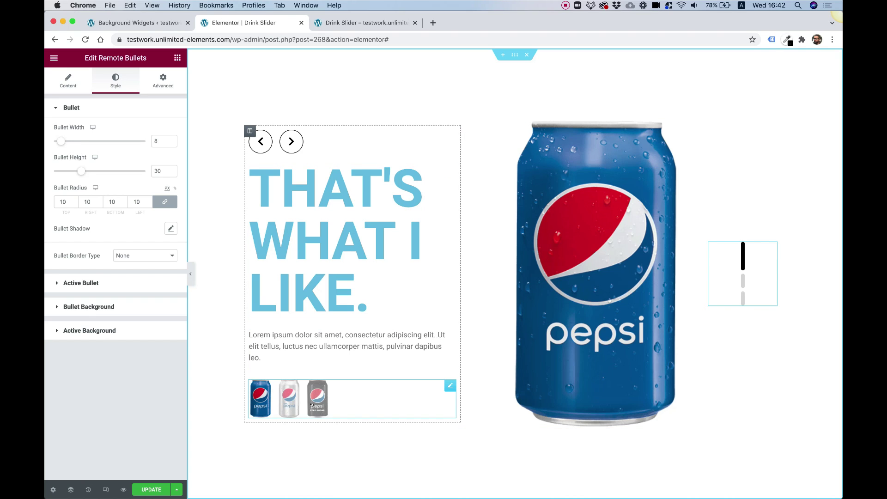
left_click(286, 407)
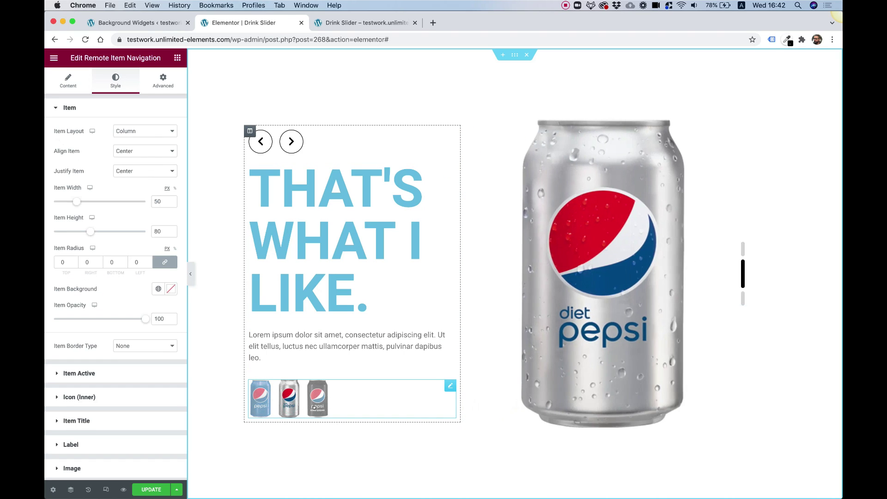
left_click(286, 406)
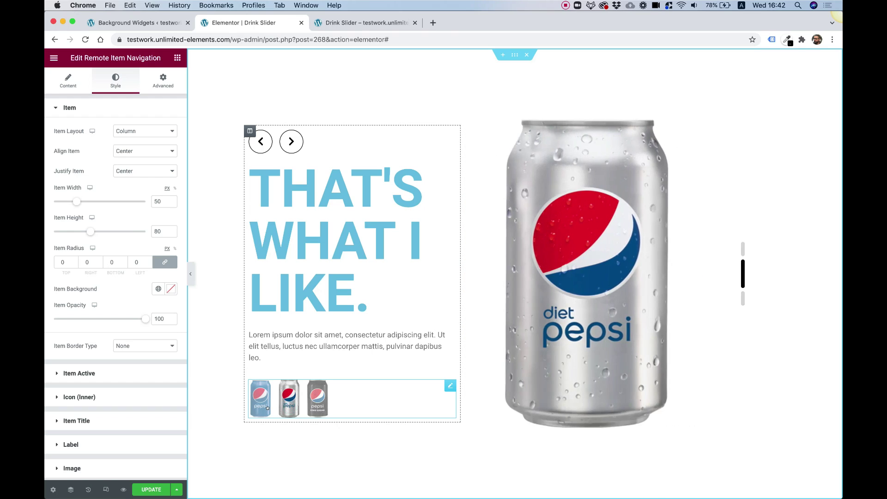
left_click(260, 406)
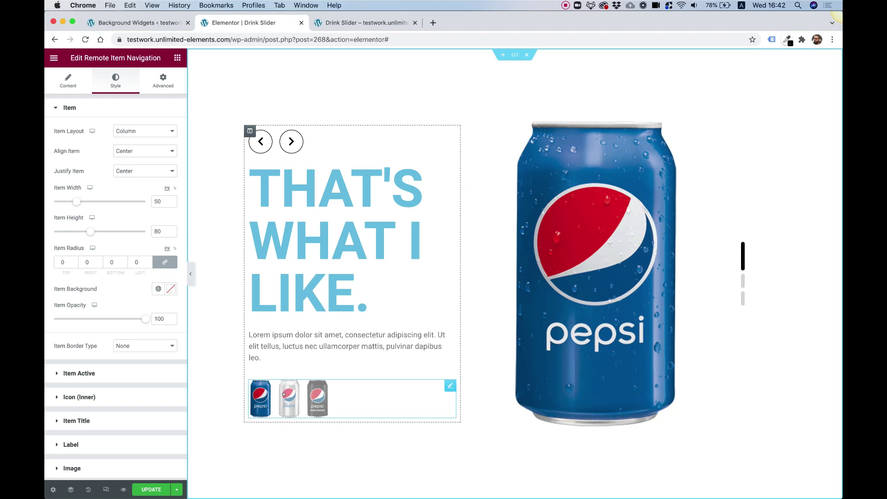
left_click(284, 393)
left_click(318, 398)
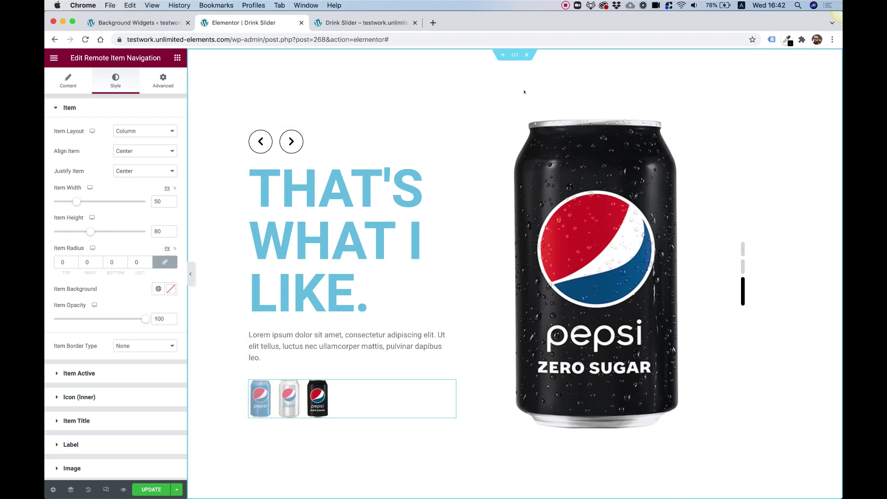
- Set the section's Unlimited Background type to Background Slider
left_click(514, 54)
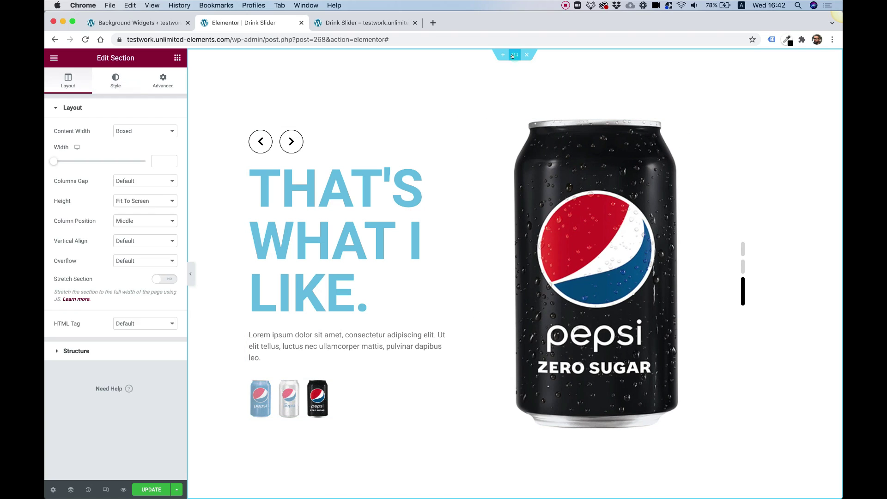
left_click(111, 86)
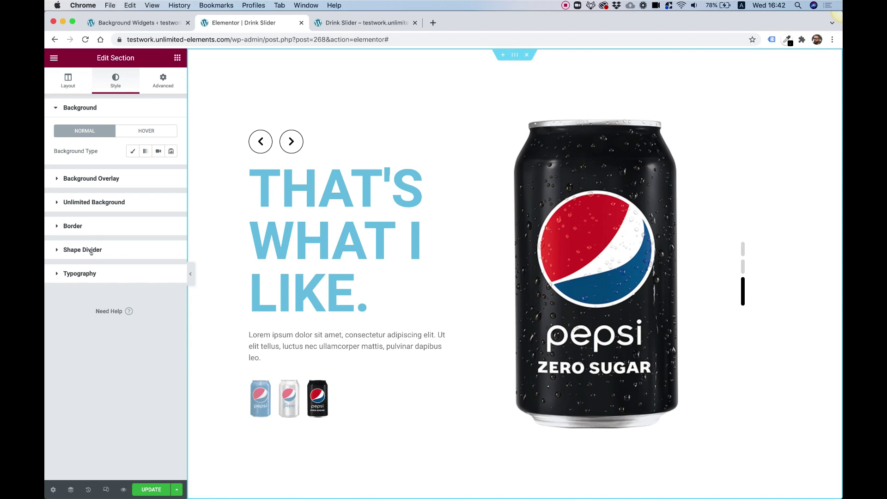
left_click(99, 197)
left_click(139, 178)
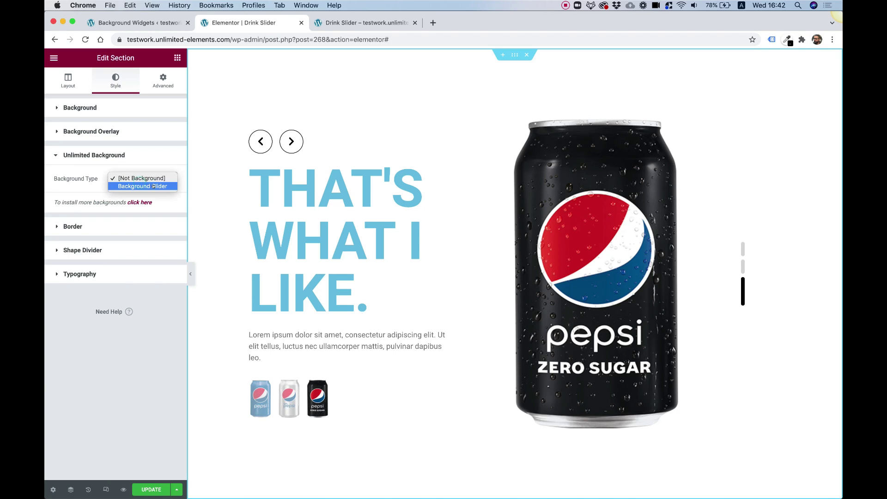
left_click(150, 186)
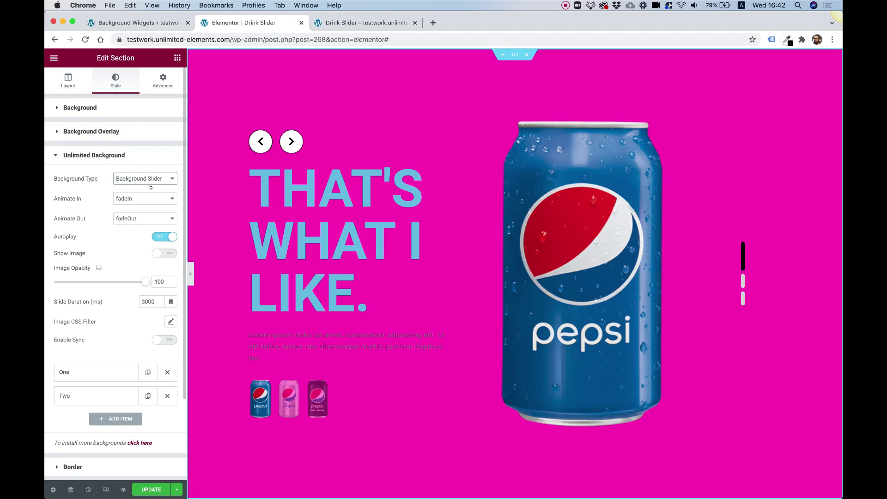
- Advance the can carousel to check the background, and add a third item to the section's Unlimited Background slider
left_click(281, 141)
left_click(283, 142)
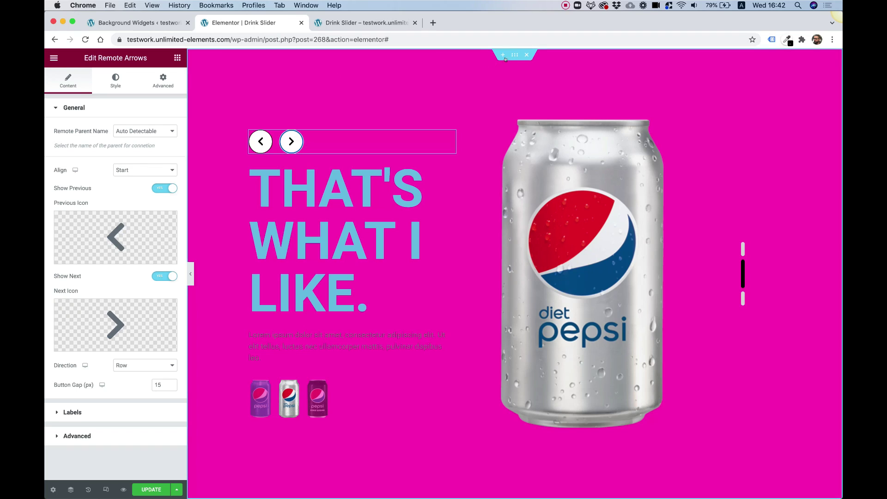
left_click(503, 55)
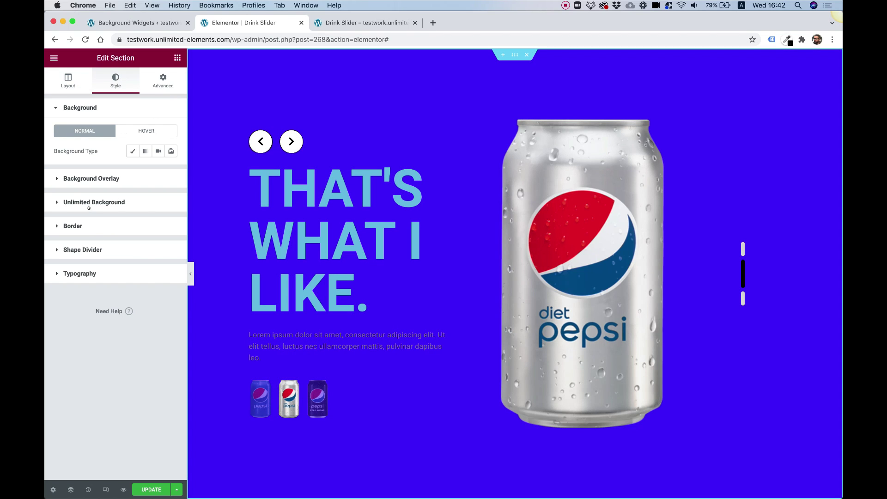
left_click(91, 208)
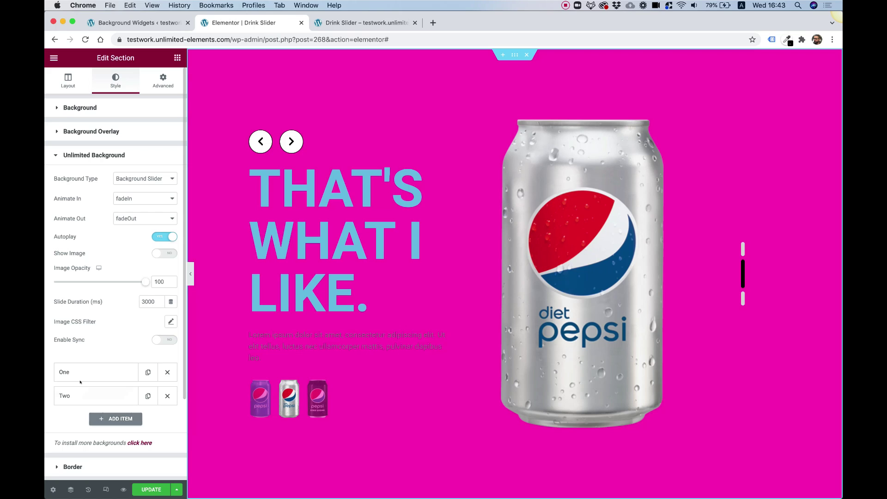
left_click(112, 419)
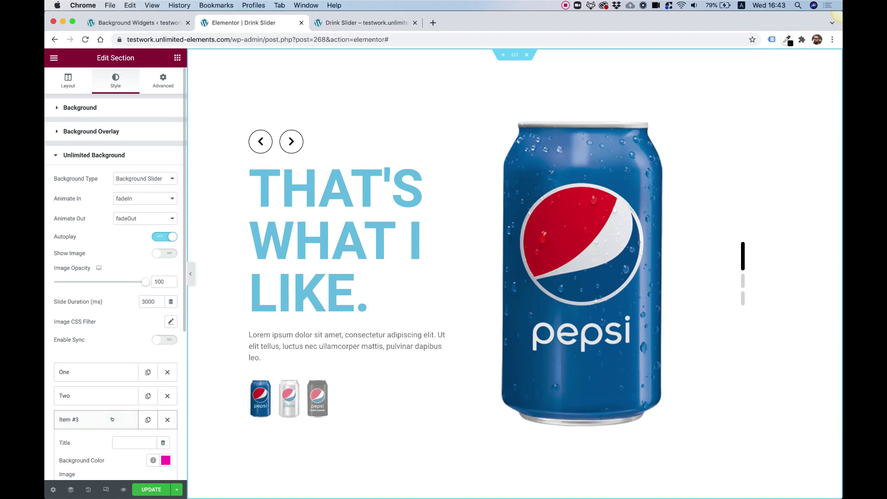
left_click(111, 419)
- Set the background color of slider item One to bright blue #0CA9FF
left_click(91, 375)
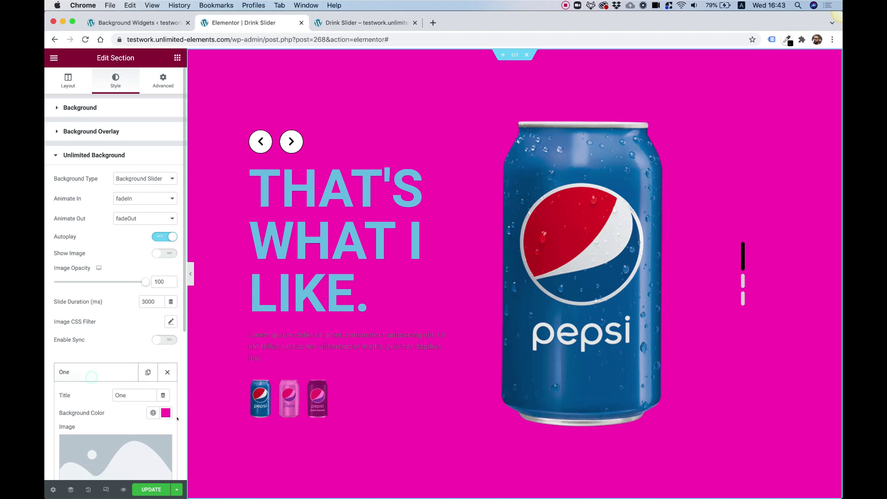
left_click(165, 413)
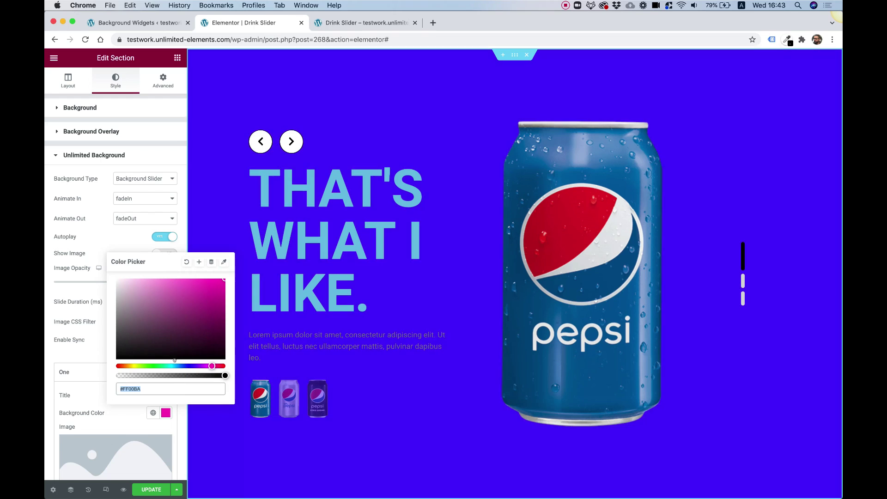
type("#00A5FF")
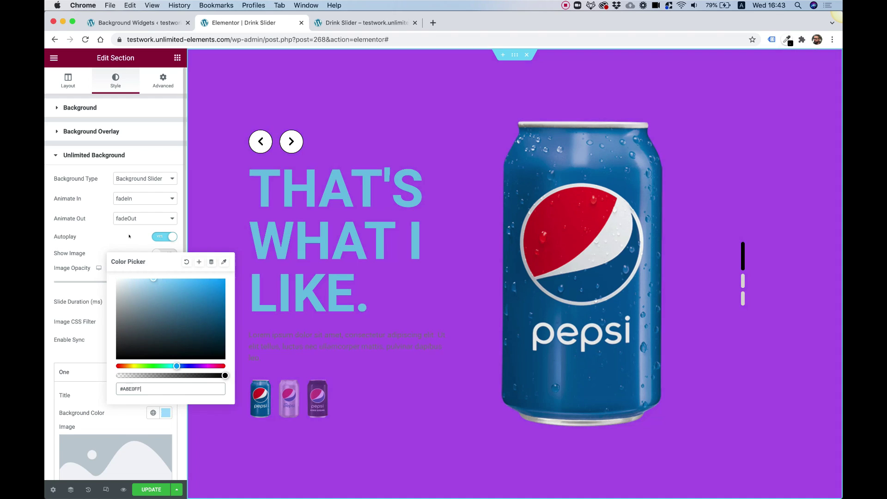
left_click(142, 357)
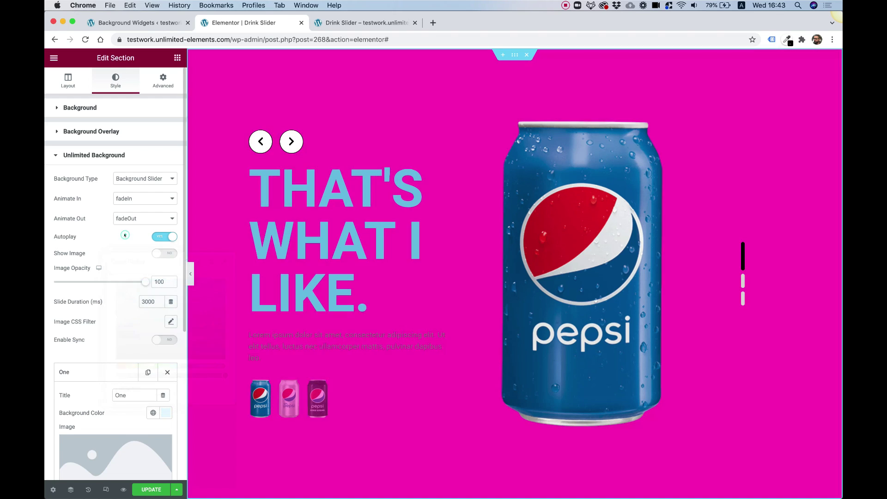
left_click(164, 412)
left_click(220, 278)
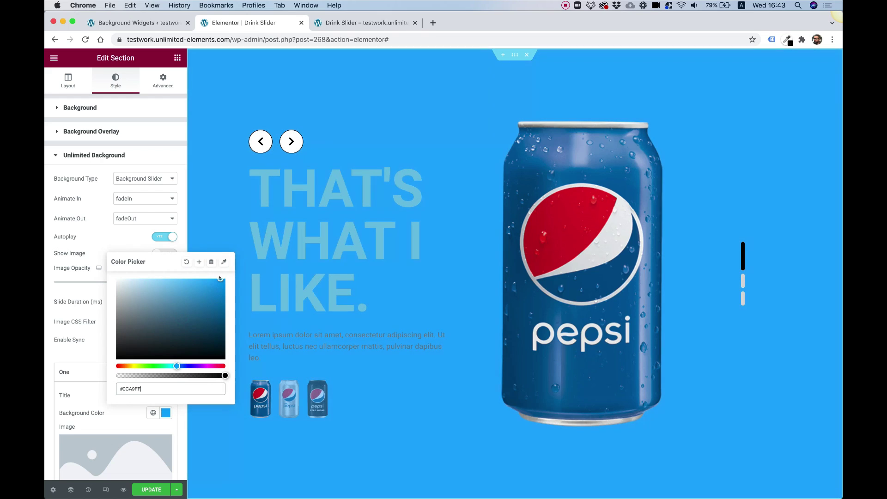
left_click(107, 351)
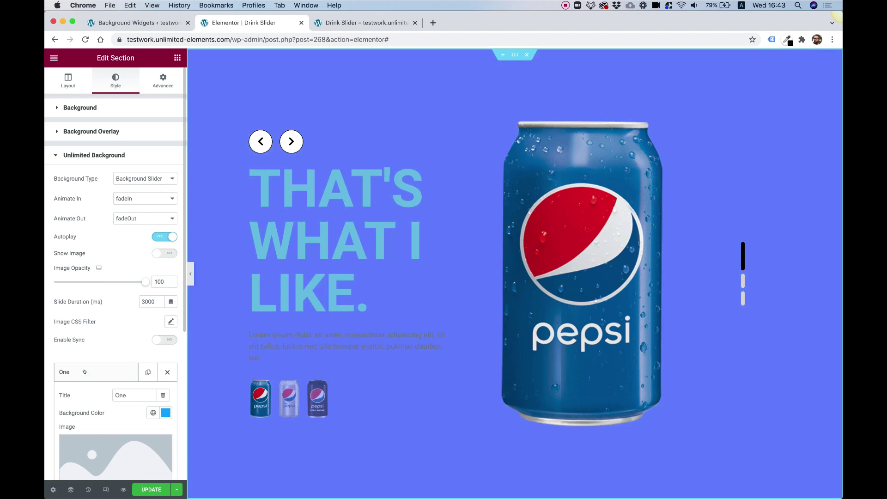
- Set the background color of slider item Two to a muted purple-gray
left_click(85, 371)
left_click(85, 396)
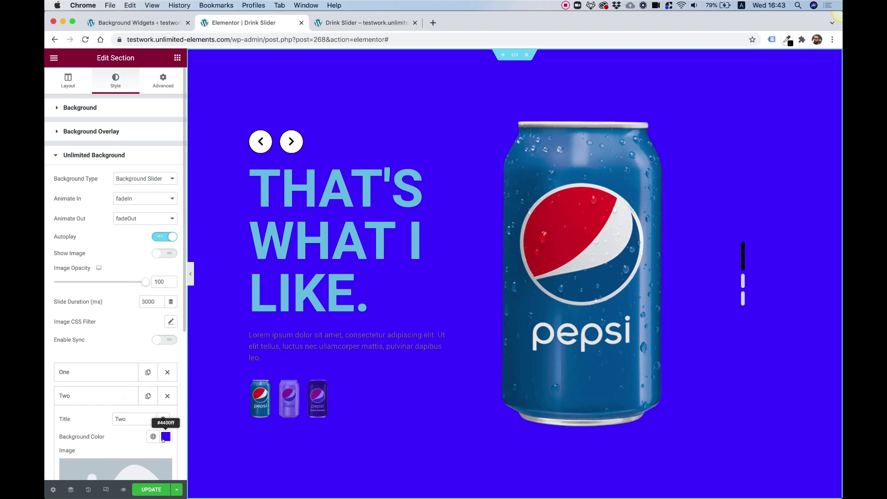
left_click(165, 437)
left_click(131, 346)
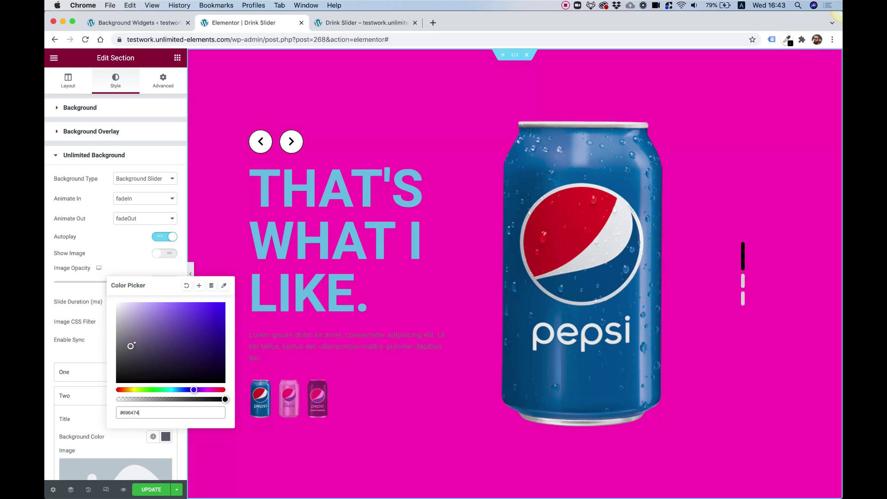
left_click_drag(134, 344, 125, 326)
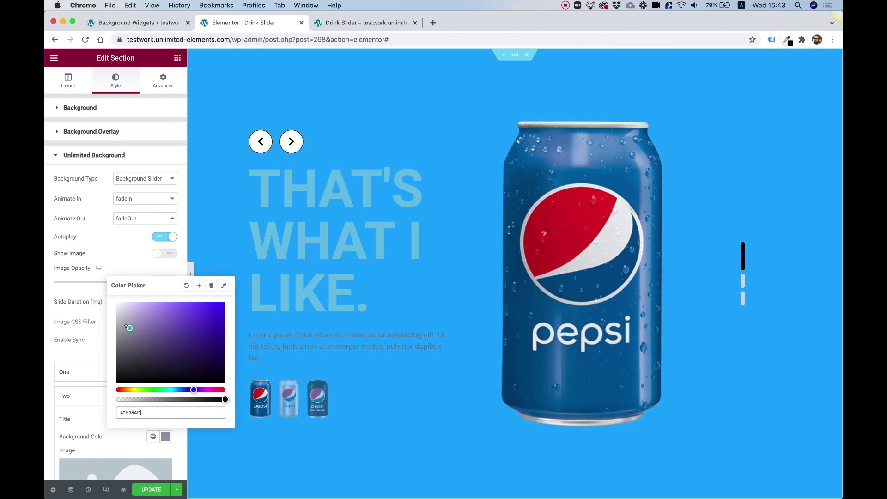
left_click(80, 355)
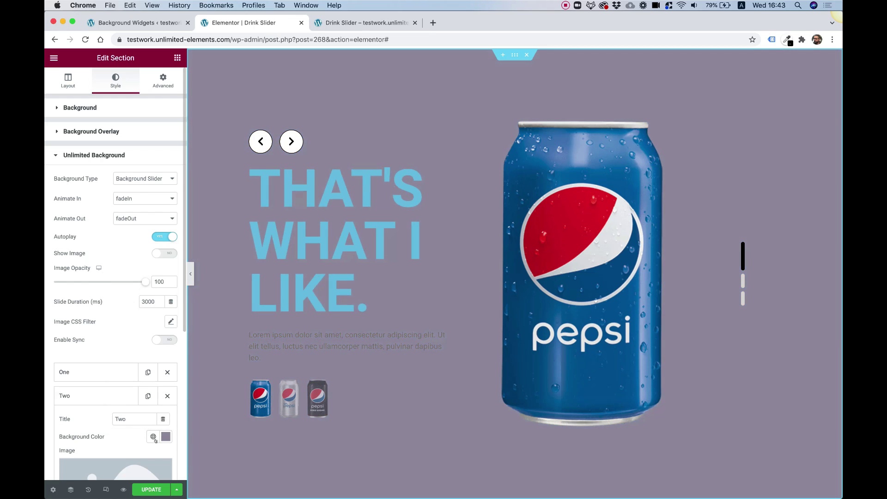
- Set the background color of slider Item #3 to black #000000 and turn off the background slider's Autoplay
left_click(112, 395)
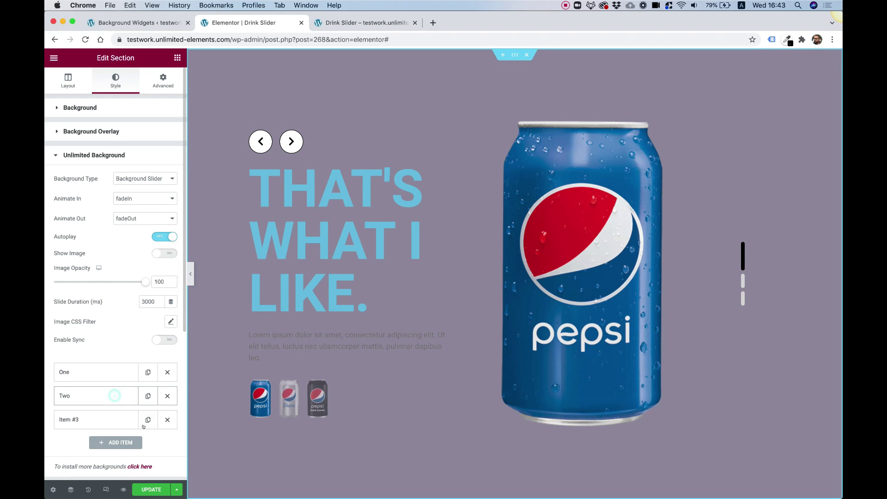
left_click(110, 420)
left_click(166, 460)
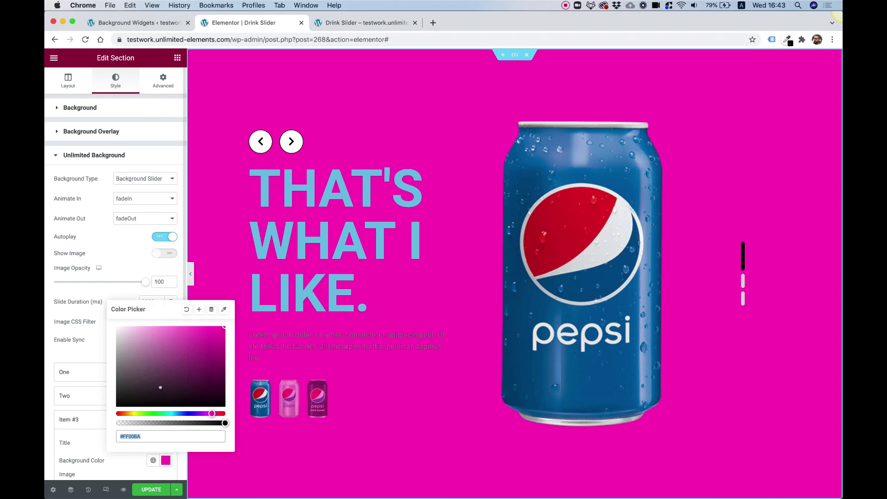
type("#000000")
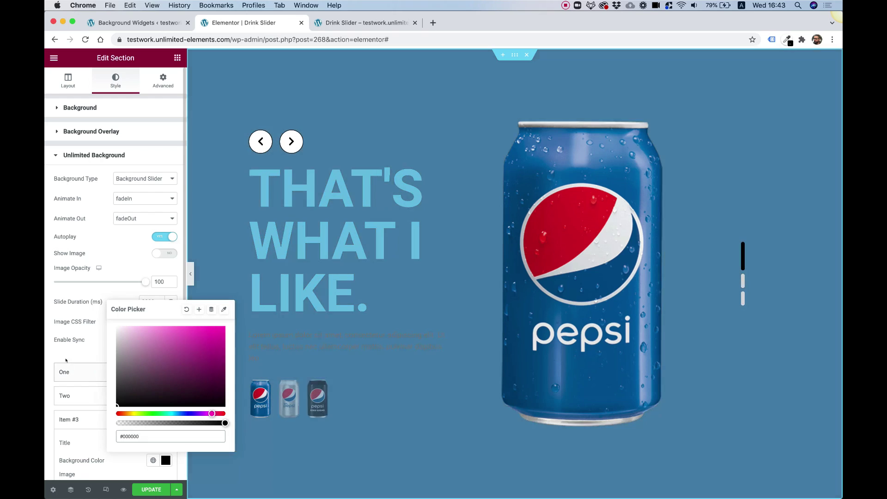
left_click(65, 356)
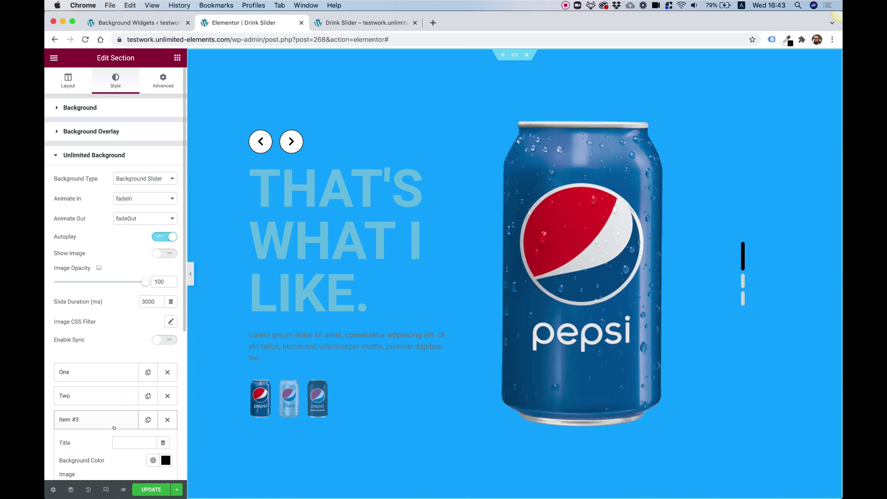
scroll(115, 427, "down", 2)
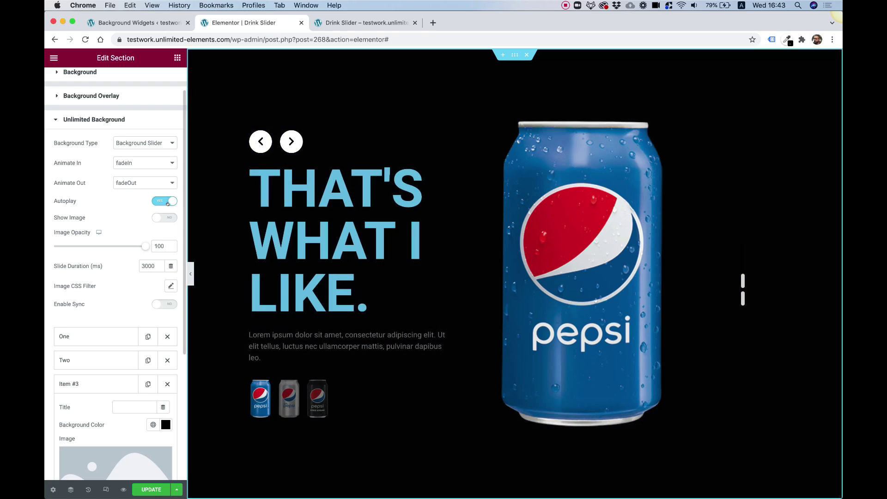
left_click(167, 201)
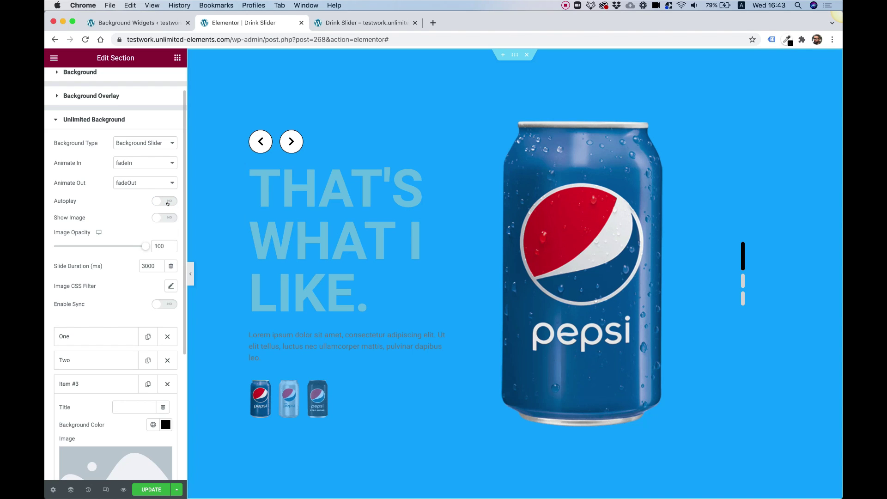
- Darken the background color of slider item One to a deeper blue, around #008CD9
left_click(111, 337)
left_click(165, 377)
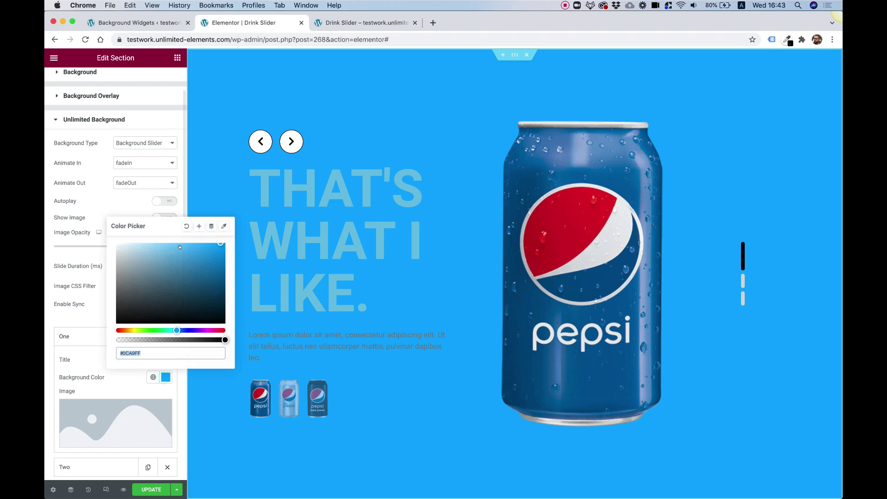
left_click(170, 353)
key("super+a")
type("#0E7FBC")
left_click_drag(228, 254, 228, 256)
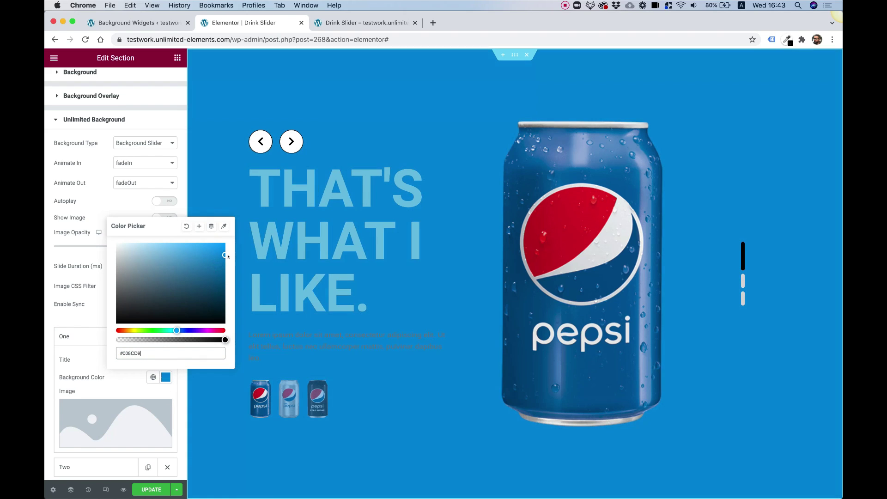
left_click(178, 182)
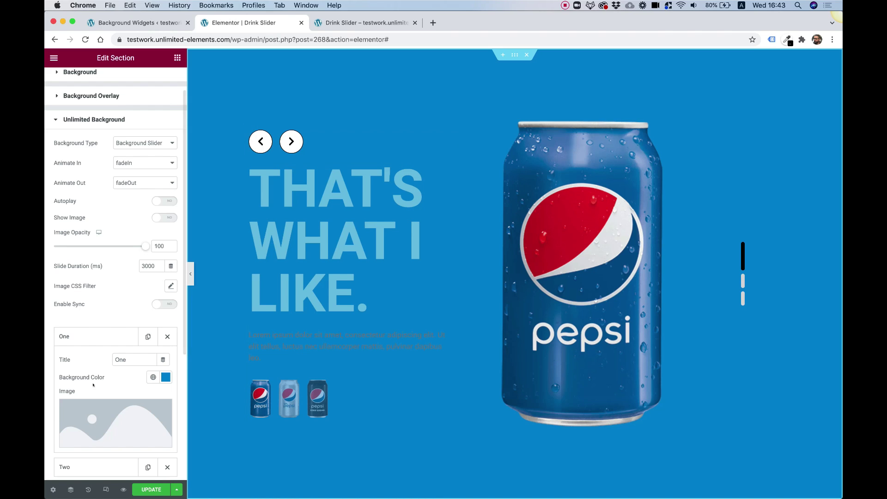
- Review the background slider's options and items, and switch to the second can thumbnail to check whether the background follows
scroll(118, 275, "down", 5)
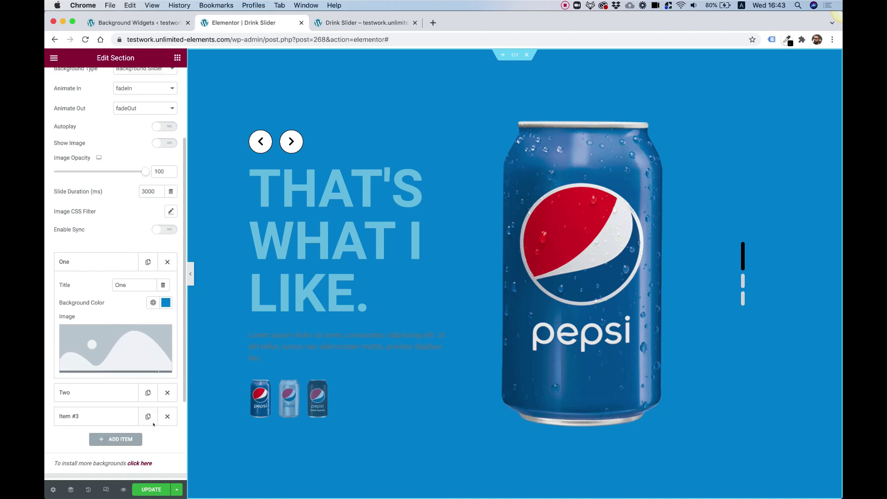
mouse_move(143, 299)
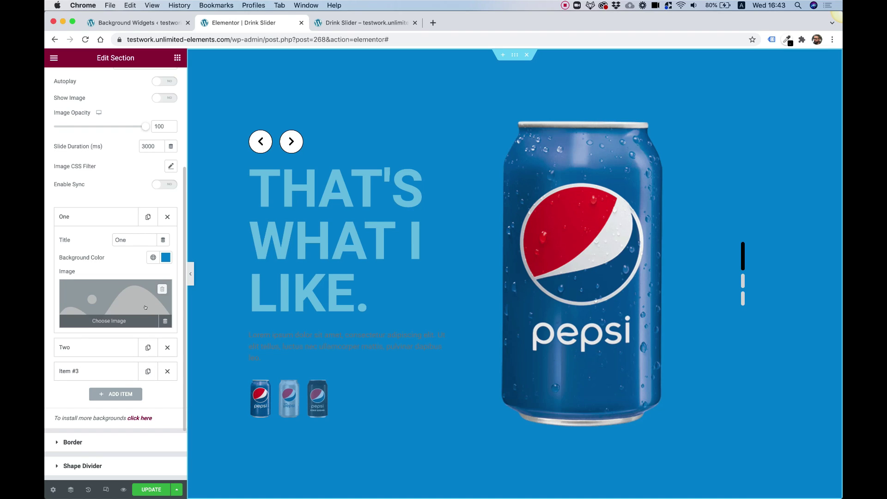
scroll(135, 277, "up", 2)
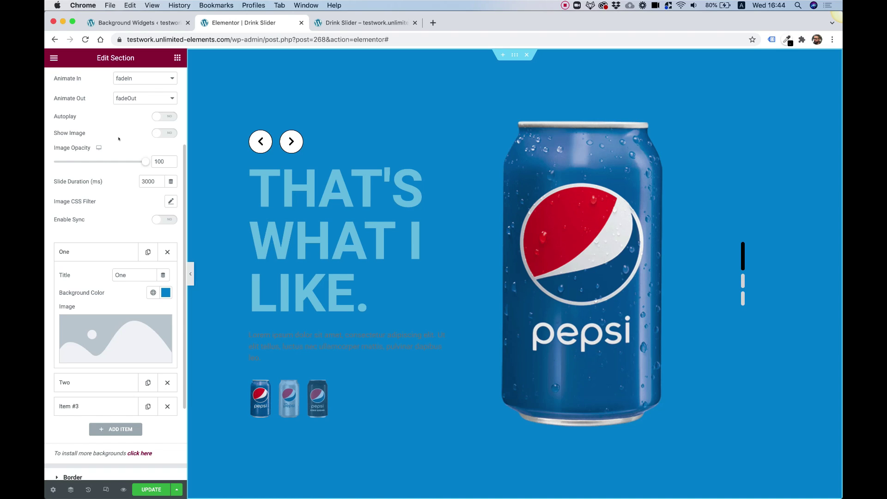
scroll(118, 138, "up", 1)
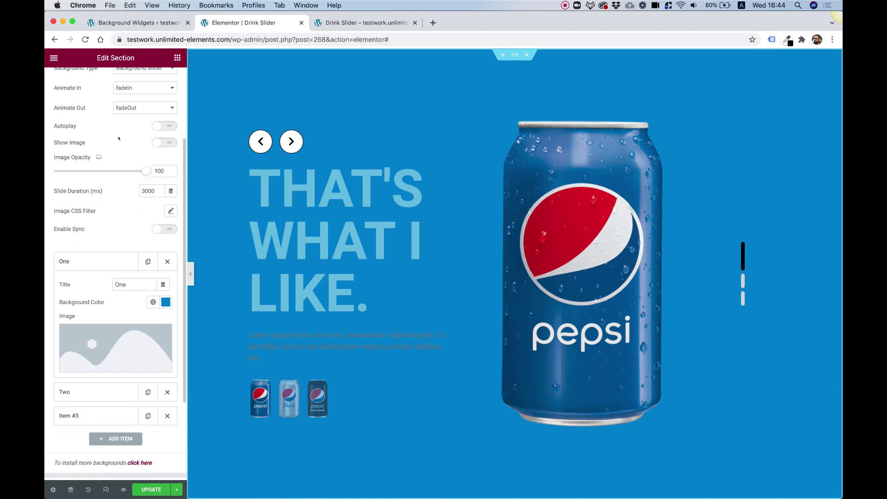
scroll(79, 277, "down", 1)
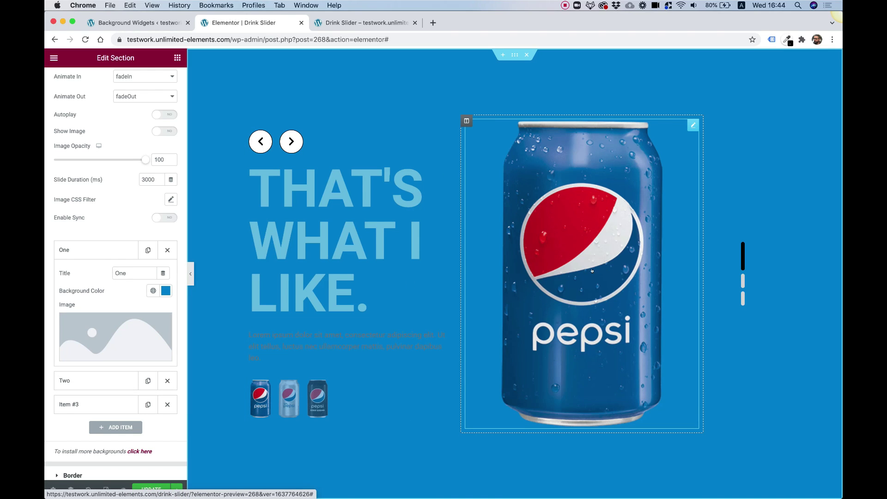
left_click(291, 401)
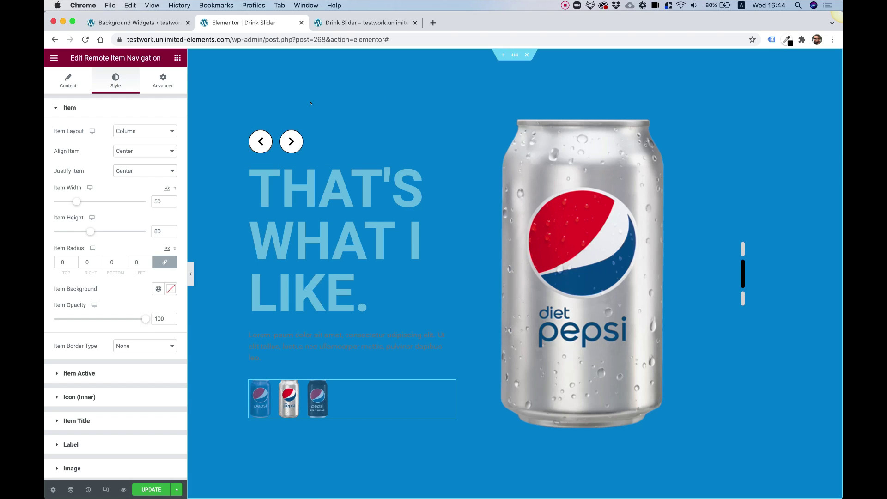
- Enable Sync in the Image Card Carousel's Connected Widgets Settings and assign it to Sync Group 1
left_click(565, 241)
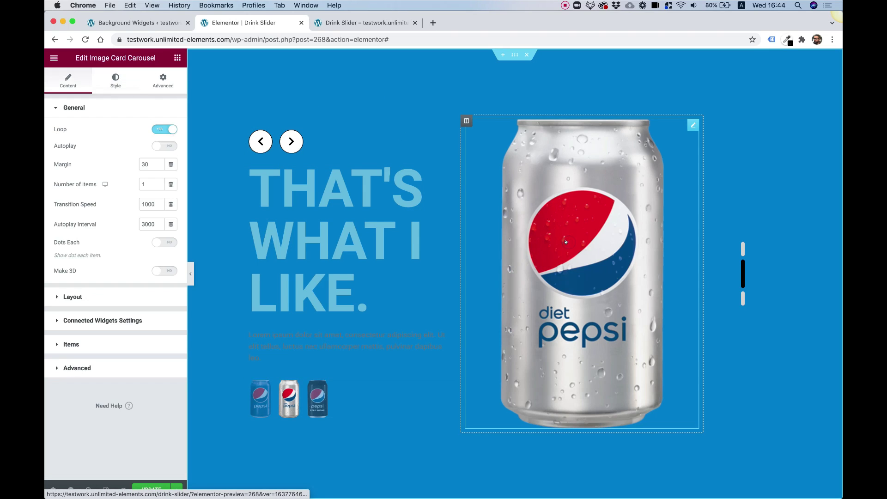
left_click(93, 321)
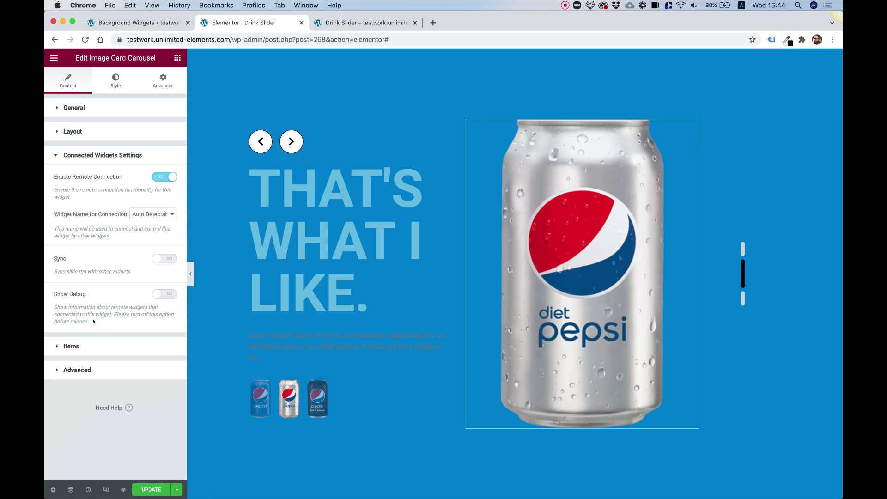
left_click(157, 257)
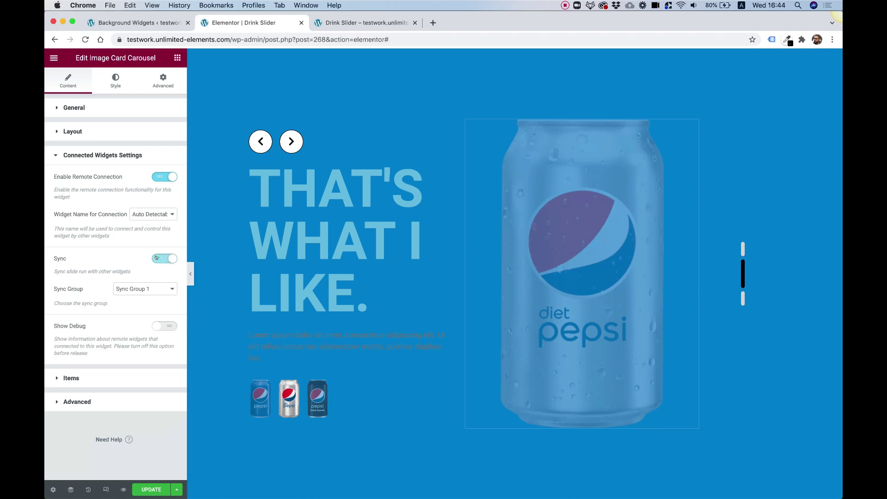
left_click(132, 290)
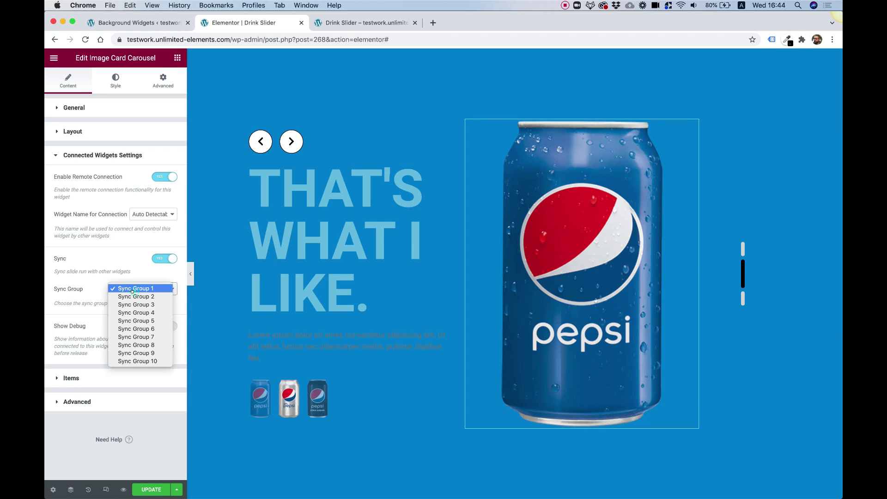
left_click(132, 289)
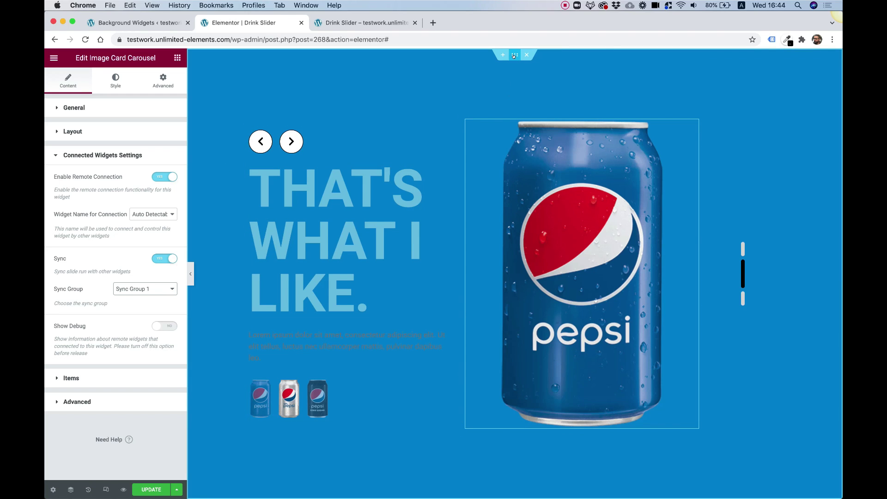
- Enable Sync with Sync Group 1 on the section's background slider, and switch between the can thumbnails to try it
left_click(514, 56)
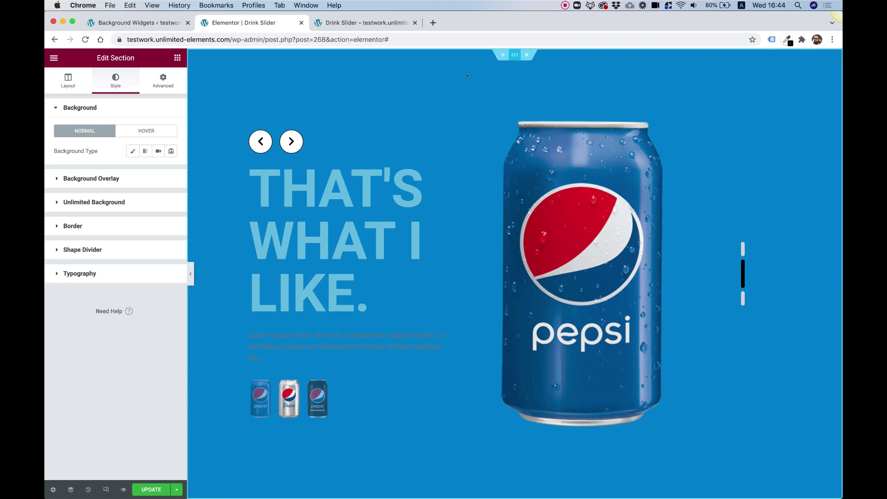
left_click(91, 200)
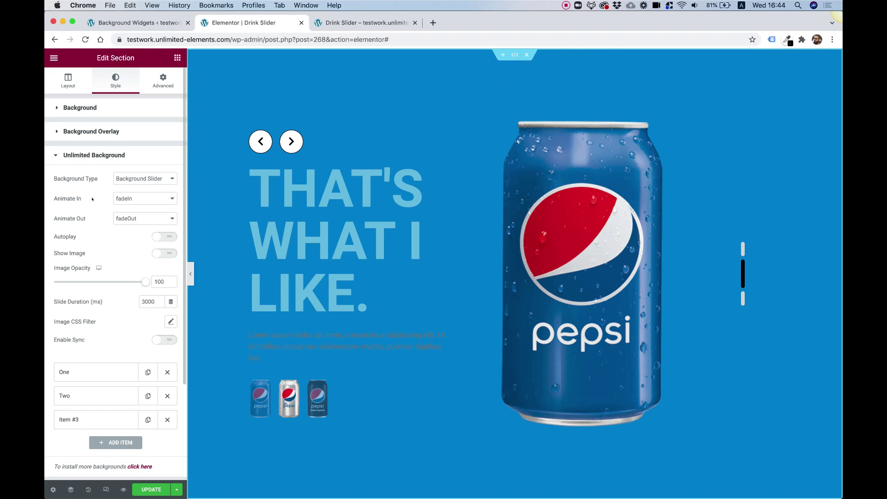
left_click(154, 338)
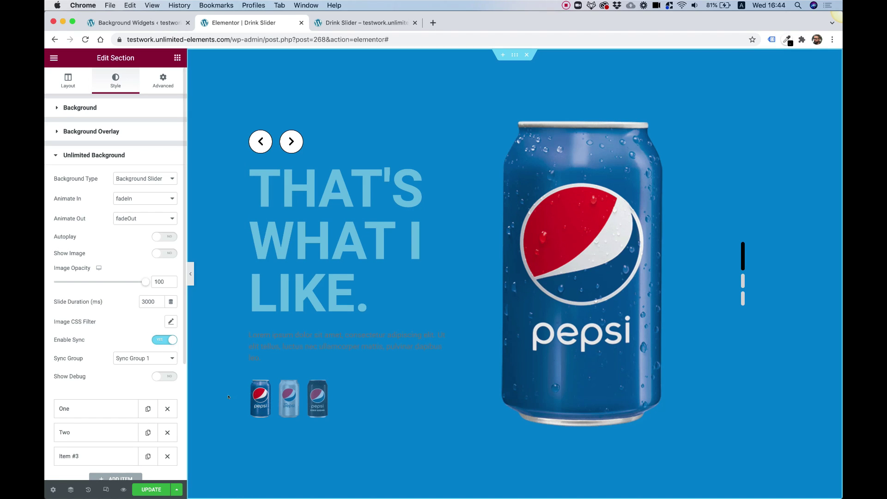
left_click(261, 403)
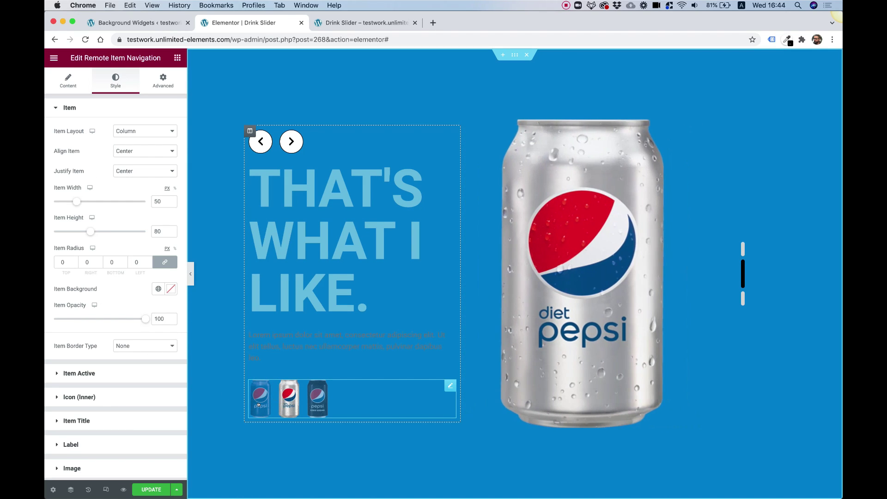
left_click(259, 404)
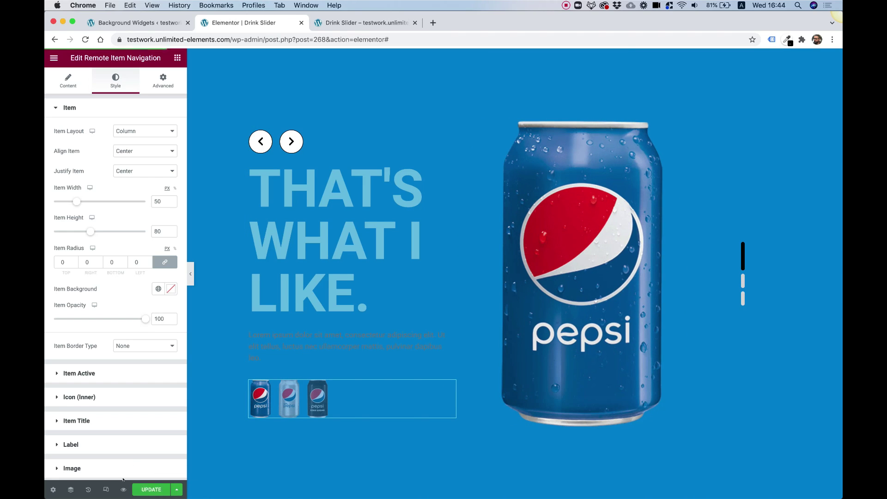
- On the drink slider's preview page, cycle through the cans with both arrows to check that the background follows
left_click(356, 26)
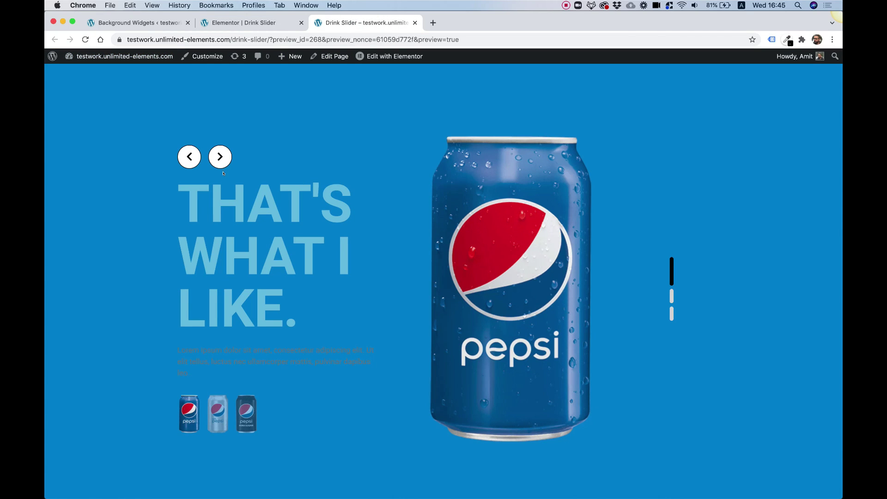
left_click(219, 158)
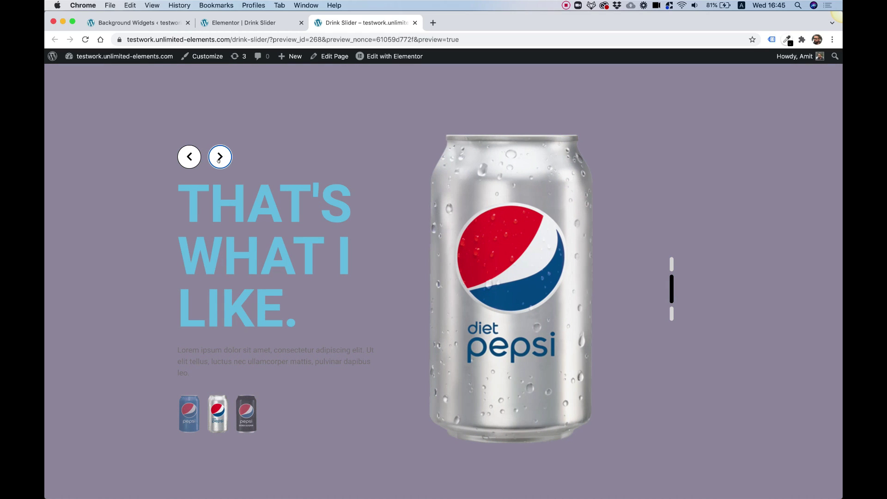
left_click(218, 159)
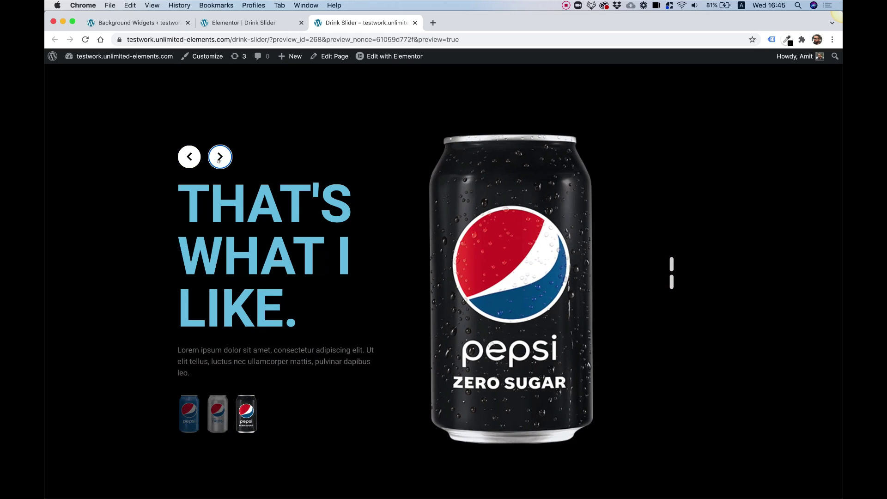
left_click(219, 159)
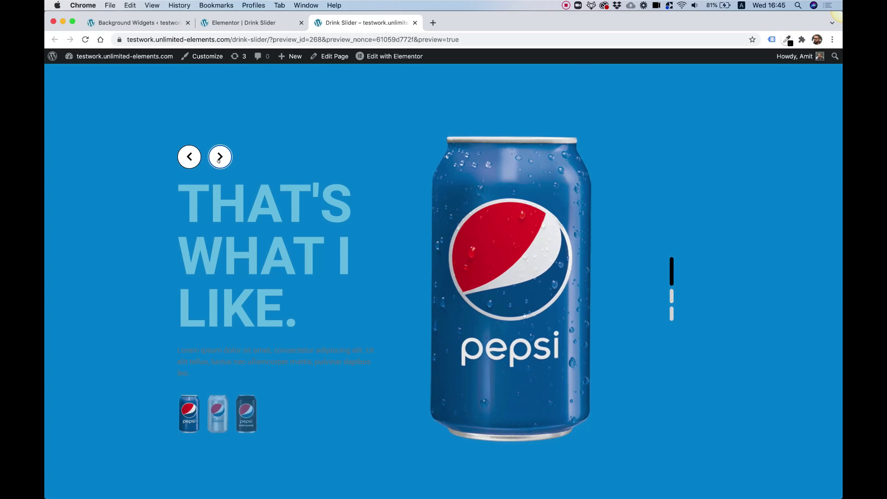
left_click(219, 159)
left_click(219, 158)
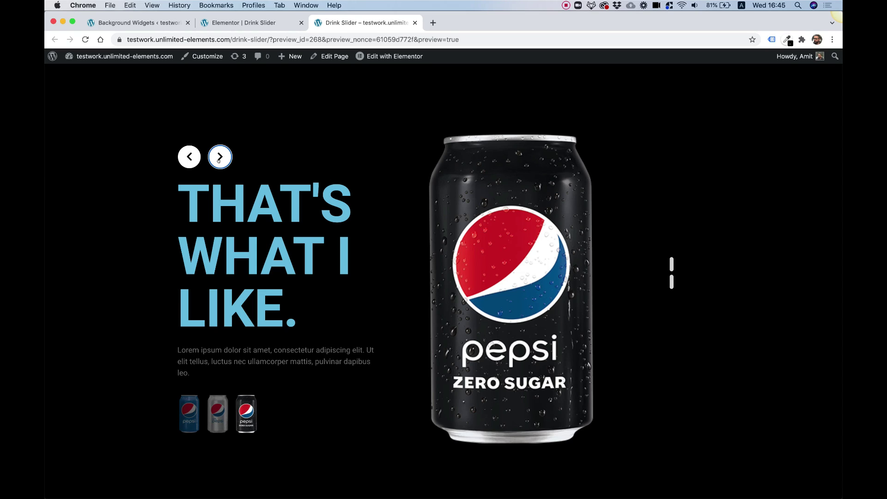
left_click(219, 157)
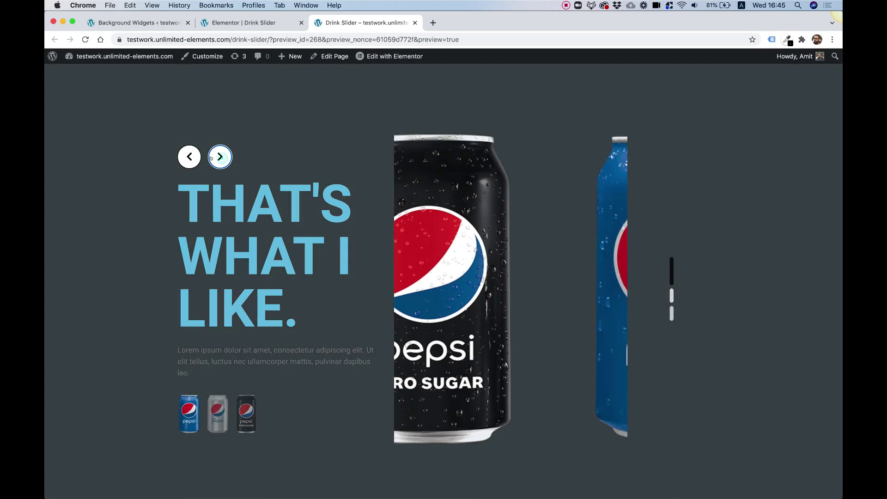
left_click(189, 156)
left_click(213, 158)
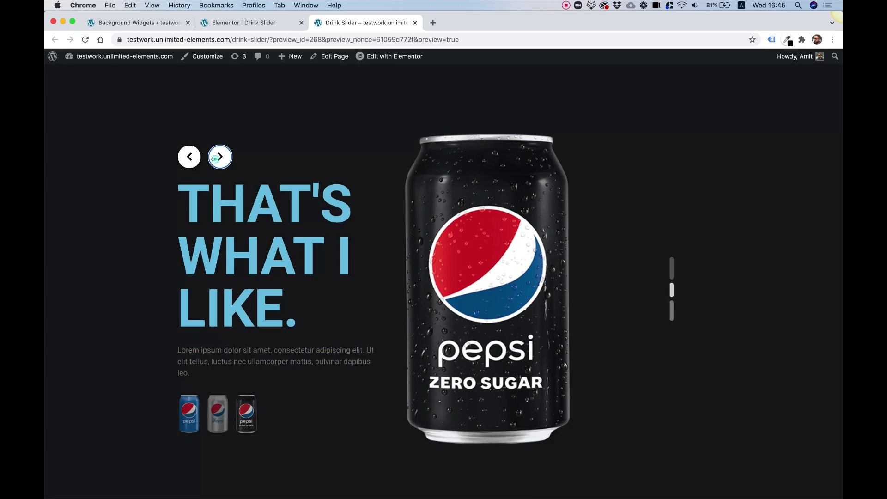
- Back in the Elementor editor, make the Remote Arrows' button background fully transparent (#FFFFFF00) and set the border color to white #FFFFFF
left_click(262, 23)
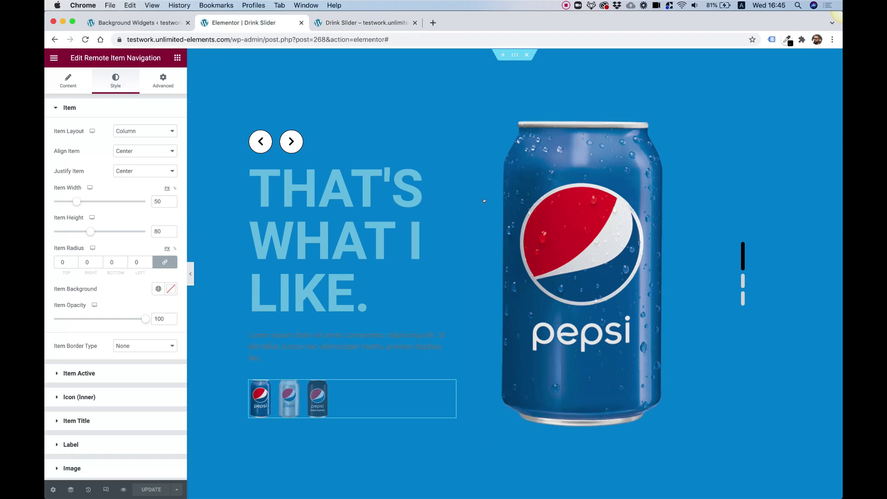
left_click(308, 150)
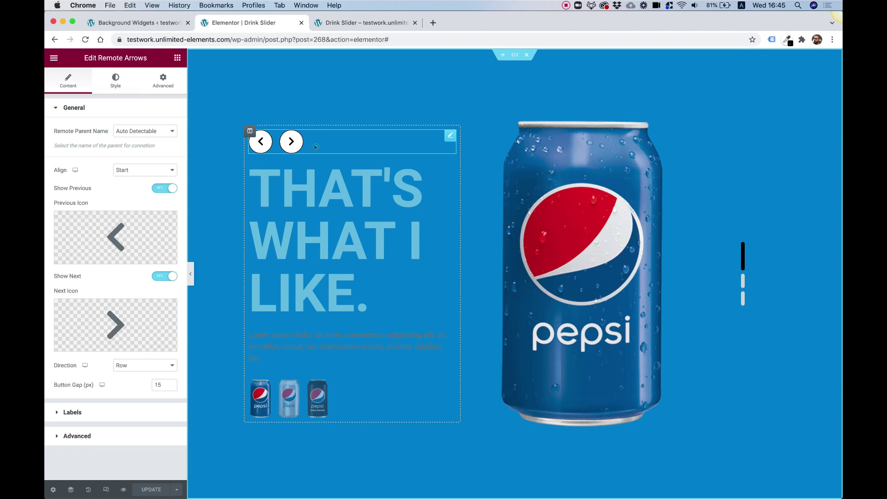
left_click(111, 82)
left_click(165, 152)
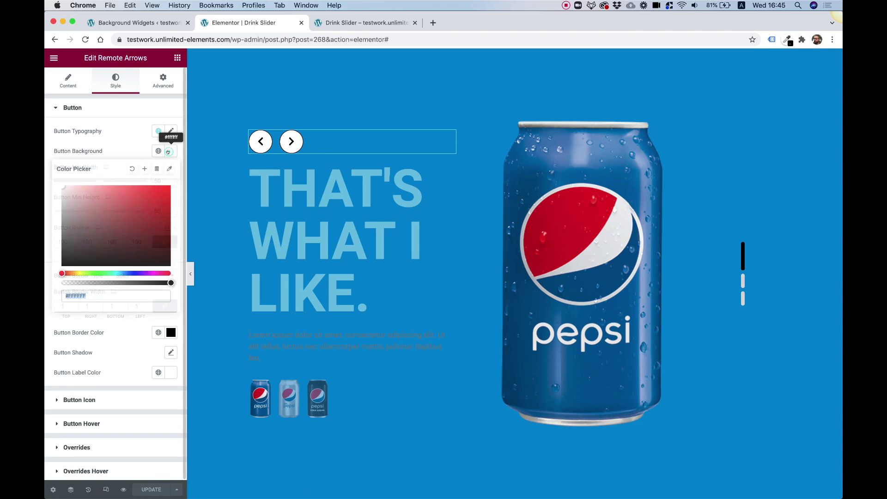
left_click_drag(156, 285, 46, 282)
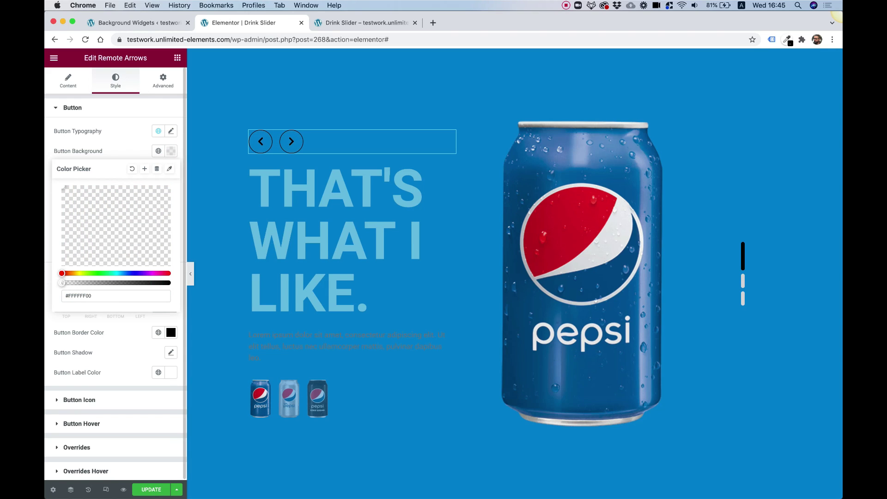
left_click(47, 272)
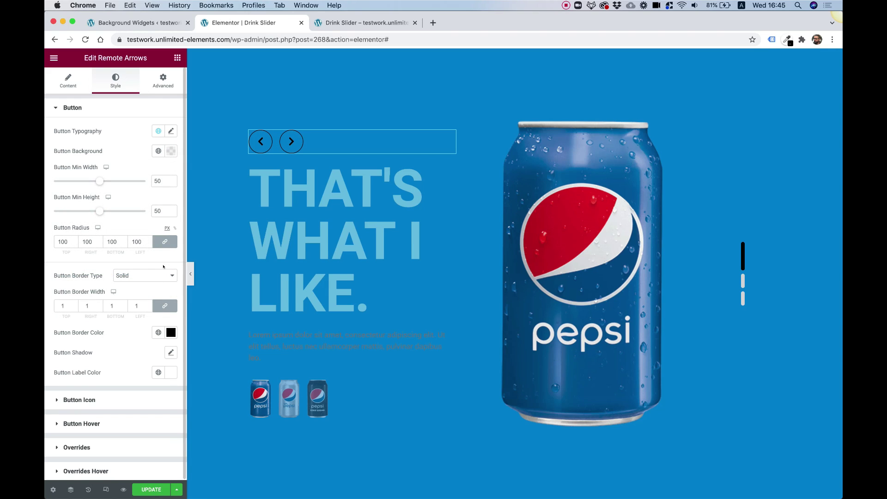
left_click(171, 332)
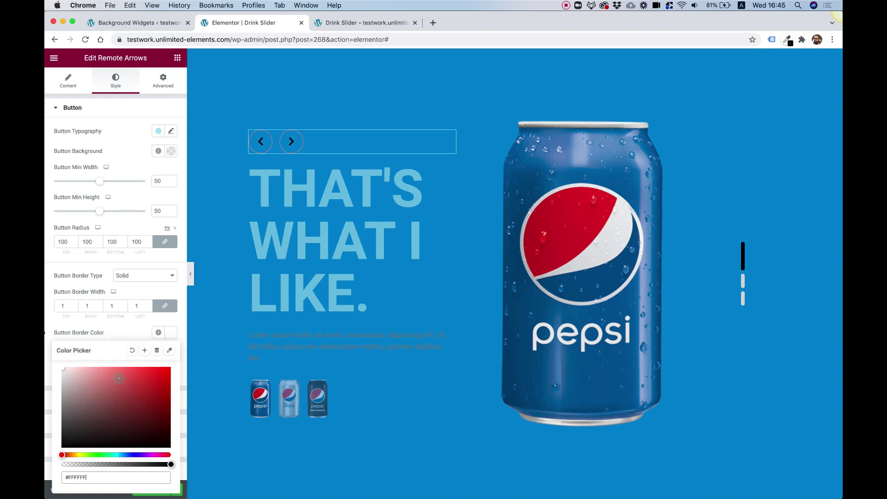
left_click(49, 212)
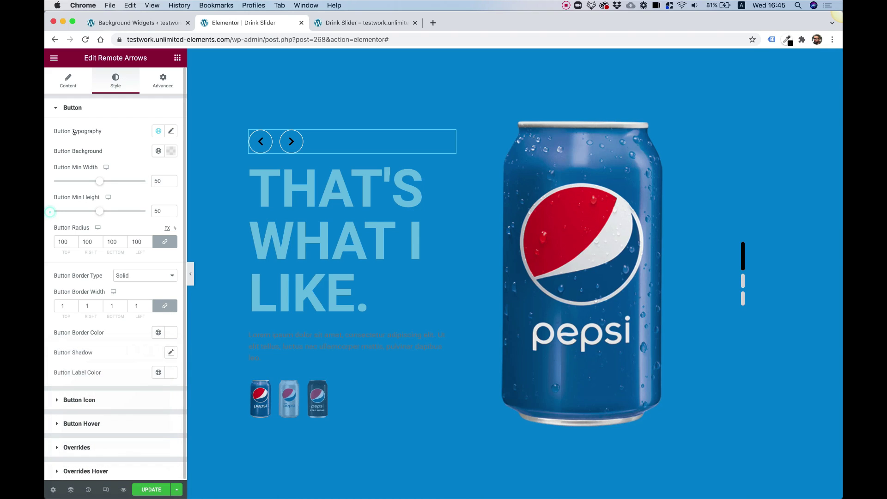
- Set the Remote Arrows' button icon color to white and advance the carousel to the next can
left_click(74, 110)
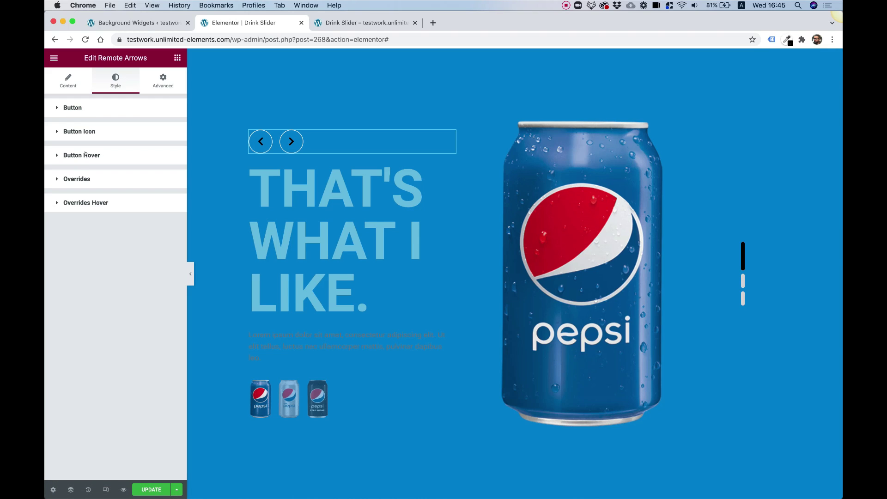
left_click(79, 133)
left_click(171, 155)
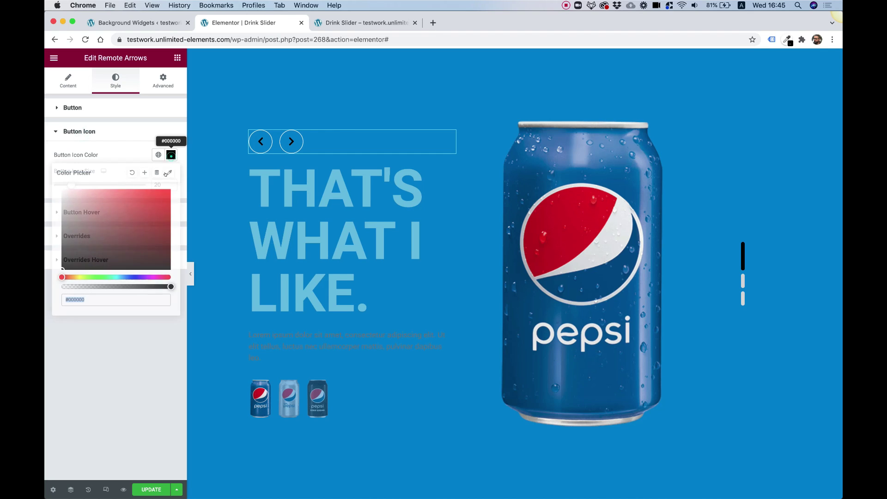
type("#CE2F2F")
left_click_drag(65, 191, 52, 163)
left_click(48, 160)
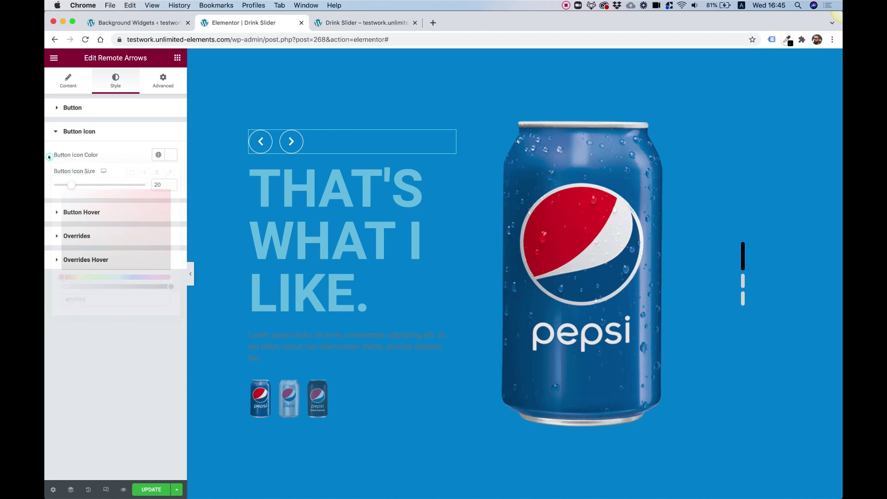
left_click(290, 151)
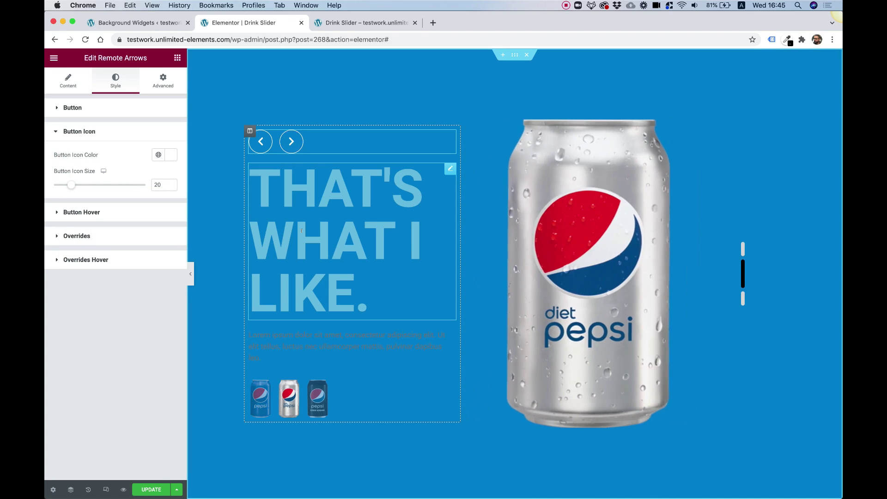
- Change the text color of the "THAT'S WHAT I LIKE." heading to white
left_click(272, 185)
left_click(171, 132)
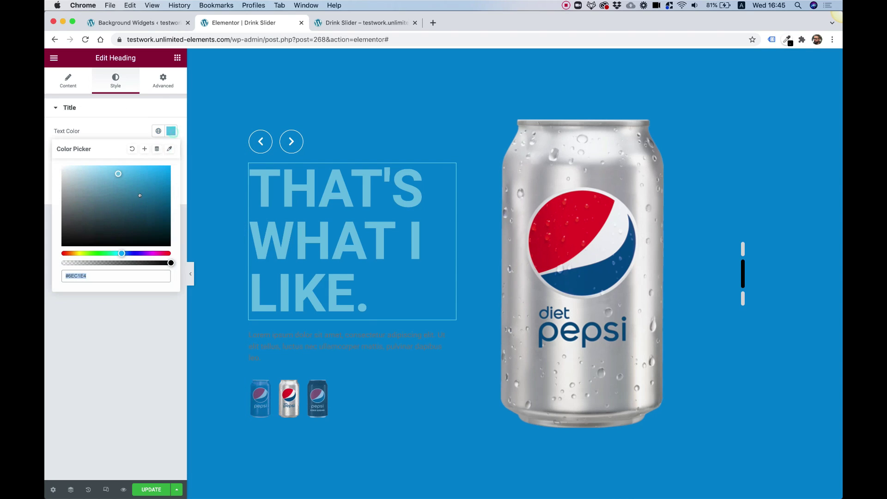
left_click_drag(64, 169, 53, 159)
left_click(346, 344)
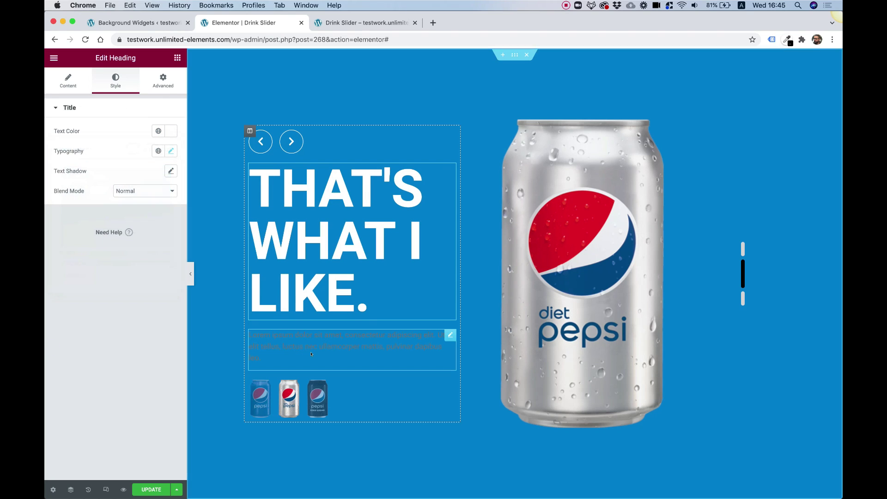
- Set the text color of the lorem ipsum paragraph to near-white #FFFDFD
left_click(346, 344)
left_click(112, 84)
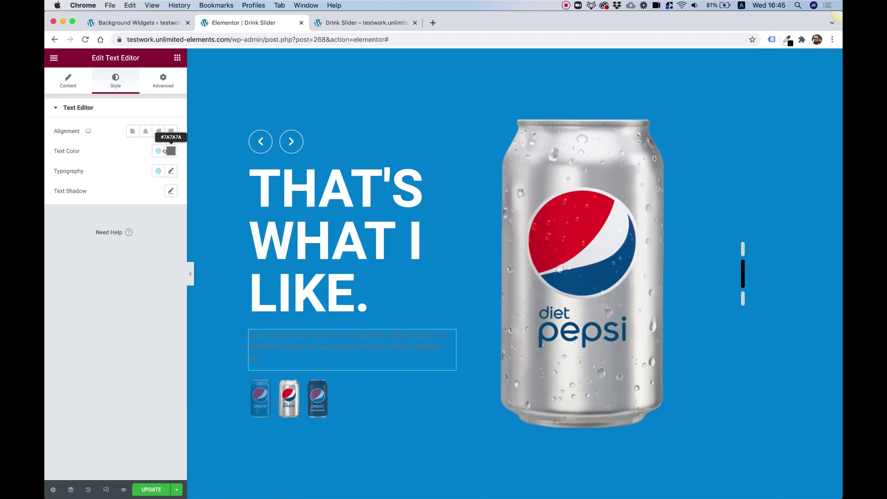
left_click(170, 151)
left_click_drag(65, 189, 48, 168)
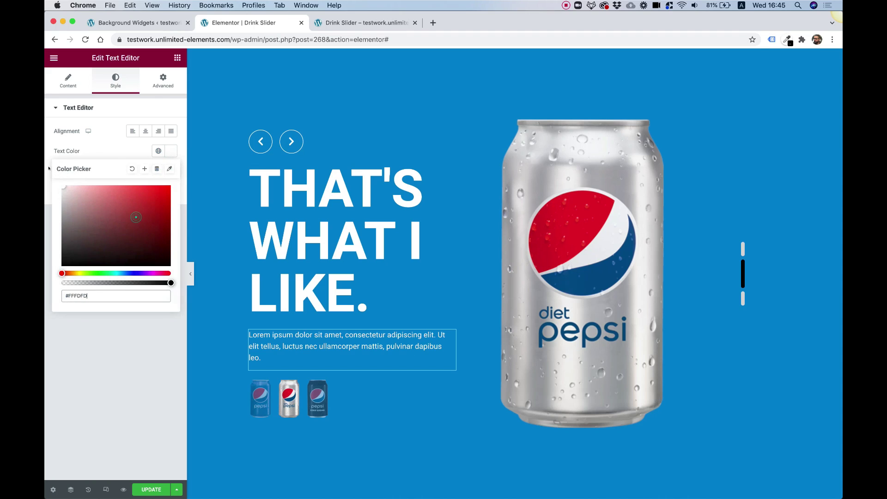
left_click(55, 335)
- Advance the carousel with the next arrow back to the blue Pepsi can to check the white styling
left_click(292, 143)
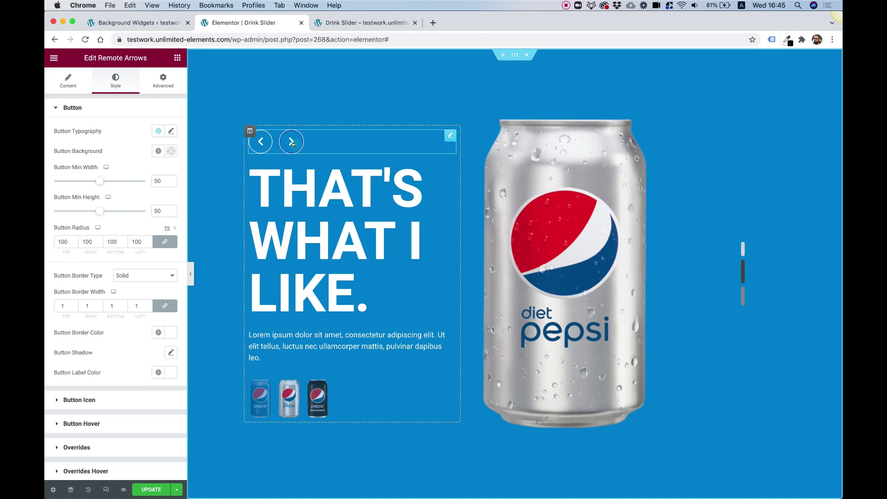
left_click(292, 142)
left_click(292, 143)
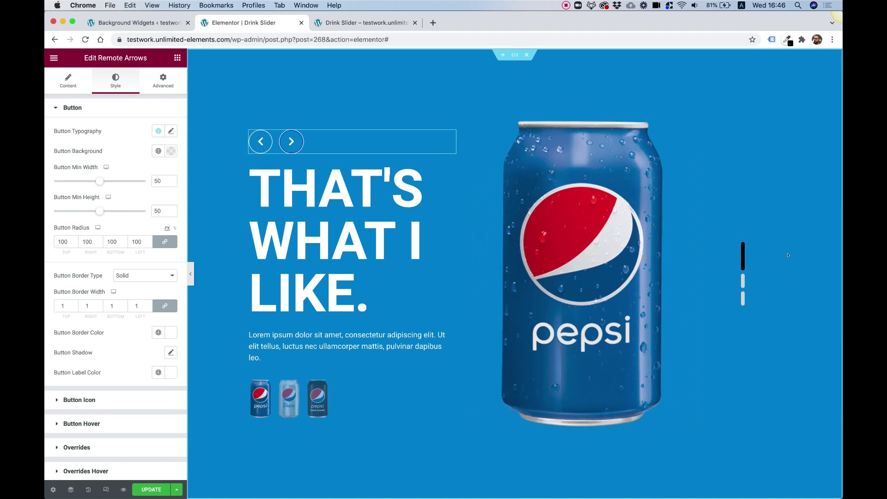
- Set the Remote Bullets' background color to white #FFFFFF and reduce its opacity to about 40%
left_click(746, 276)
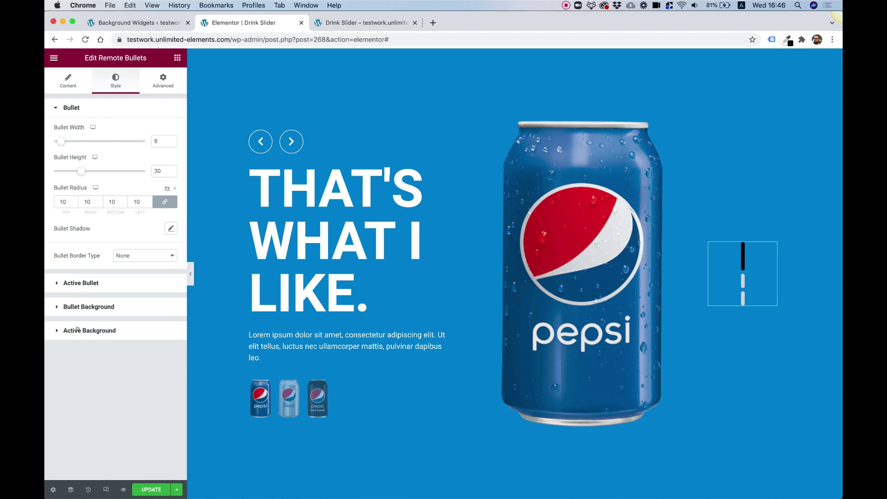
left_click(106, 307)
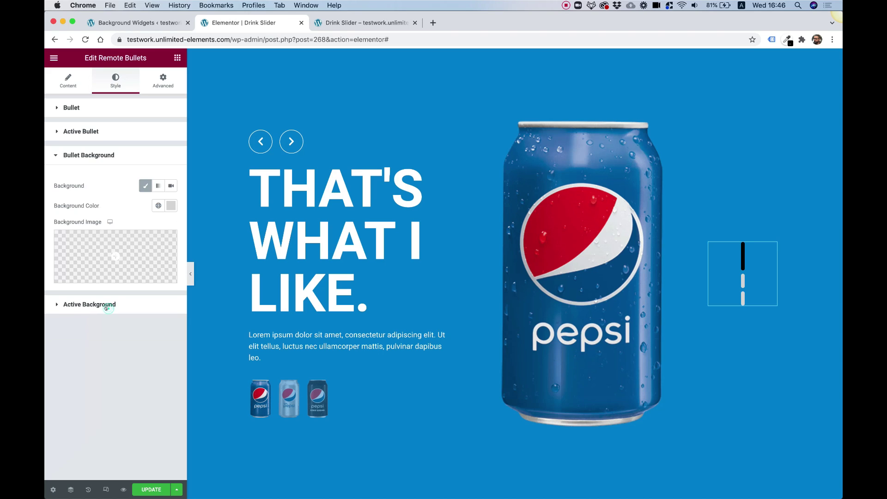
left_click(169, 207)
type("#FFFFFF")
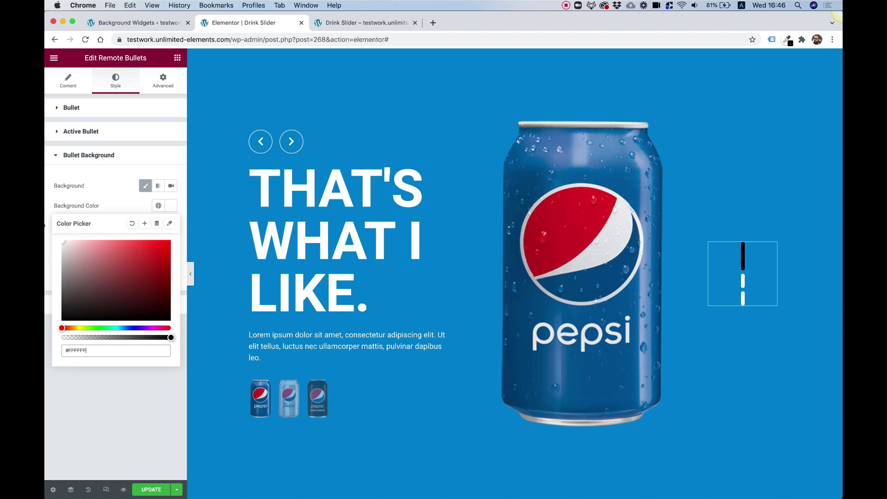
left_click(106, 339)
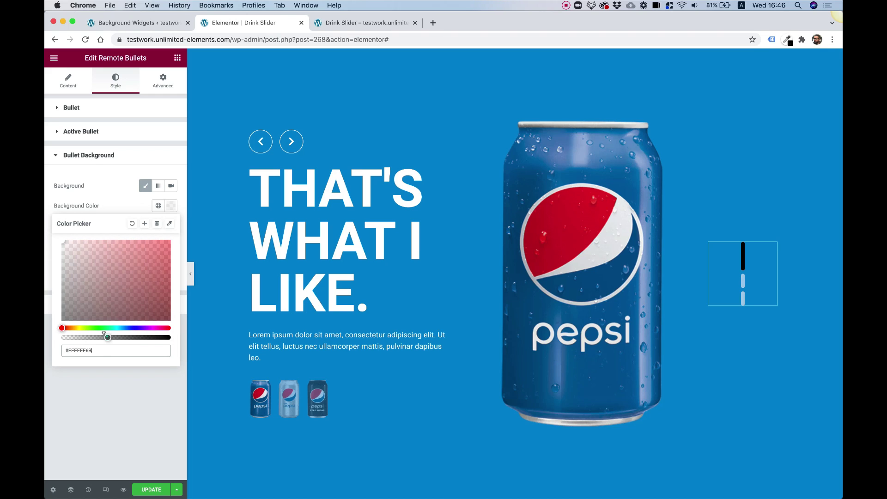
left_click(94, 422)
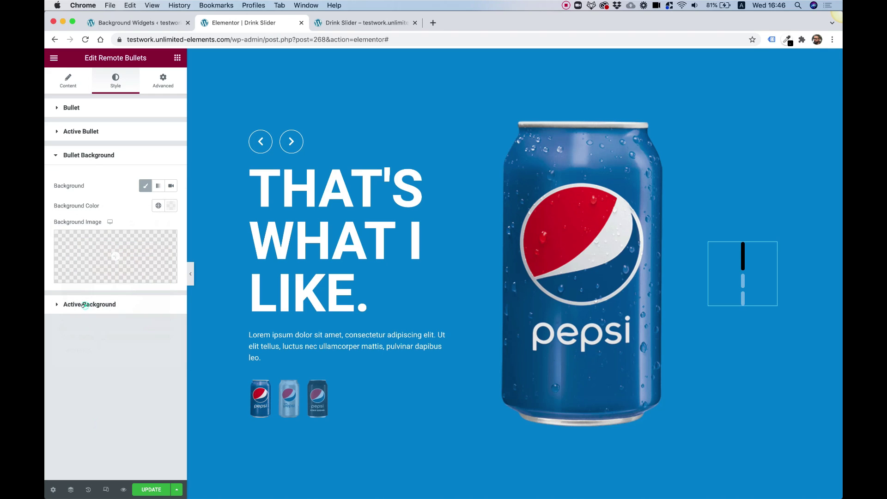
- Set the Remote Bullets' active background color to white #FFFFFF
left_click(85, 305)
left_click(171, 229)
type("#FFFFFF")
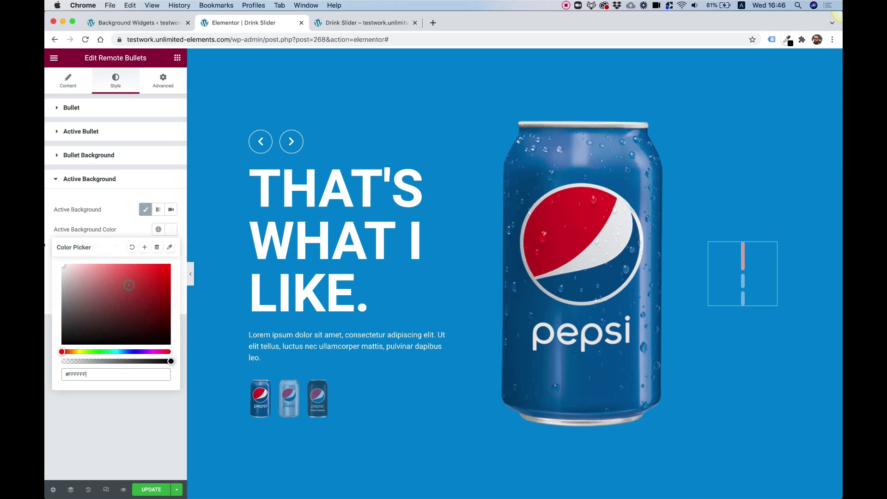
- Test the Remote Bullets' active styling on another slide and set the gap between the bullets to 15
left_click(745, 286)
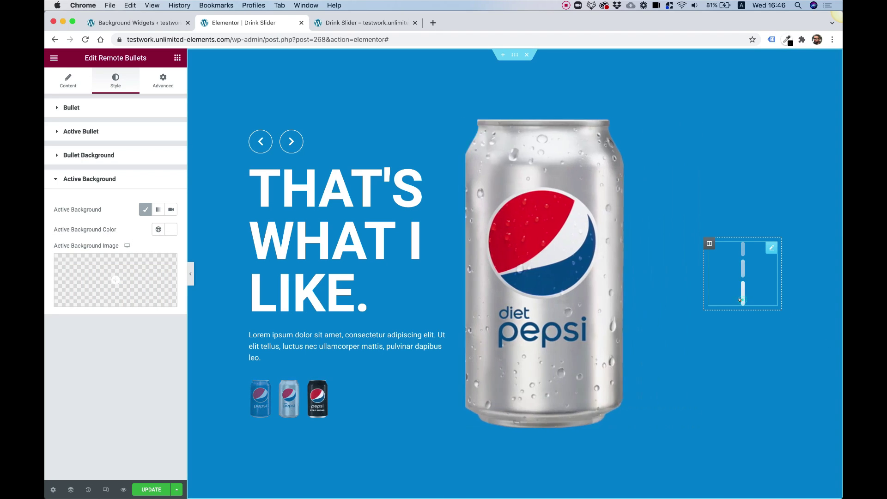
left_click(69, 83)
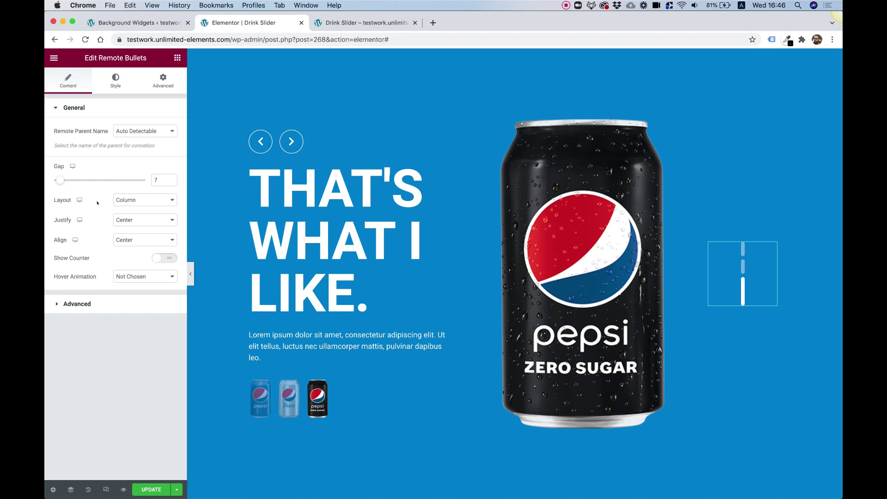
double_click(156, 180)
type("15")
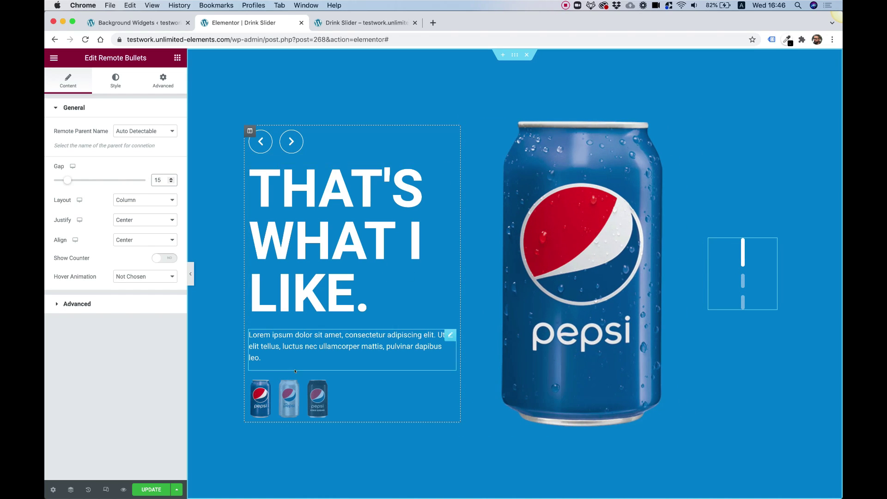
- Set the Remote Item Navigation thumbnails' hover effect to Float after trying Wobble Bottom, test it on the cans, and save the page
left_click(279, 395)
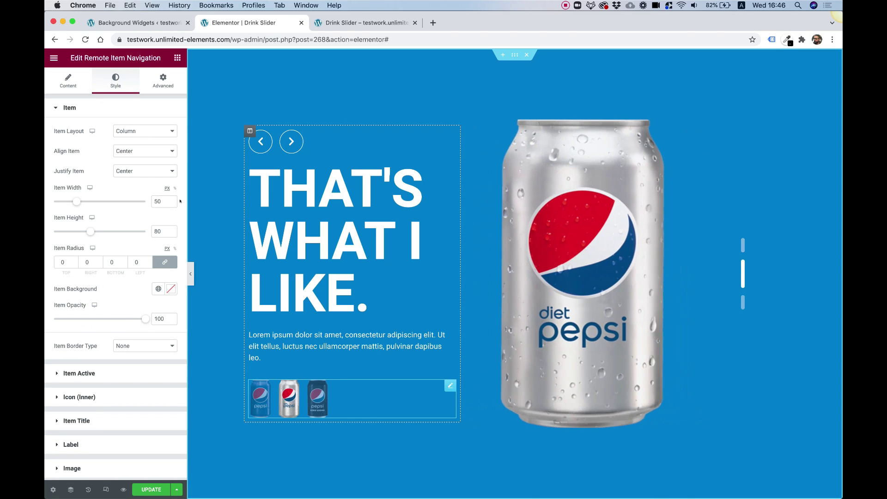
left_click(59, 81)
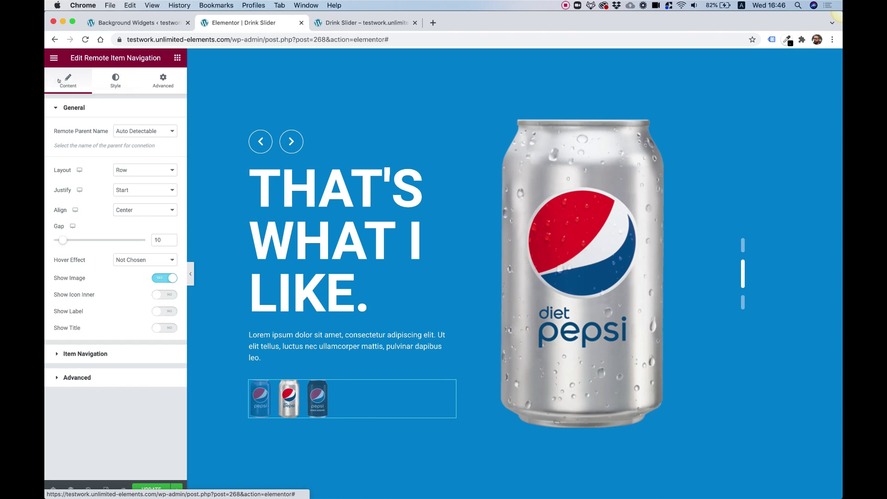
left_click(124, 259)
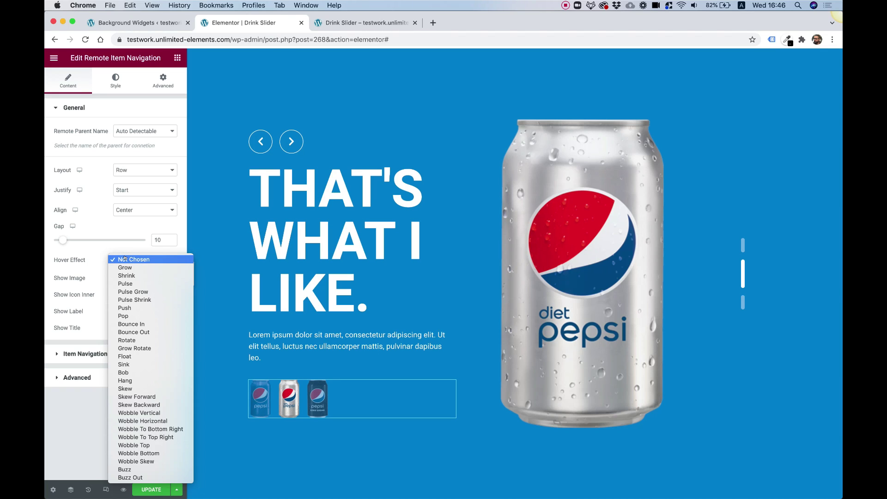
left_click(138, 453)
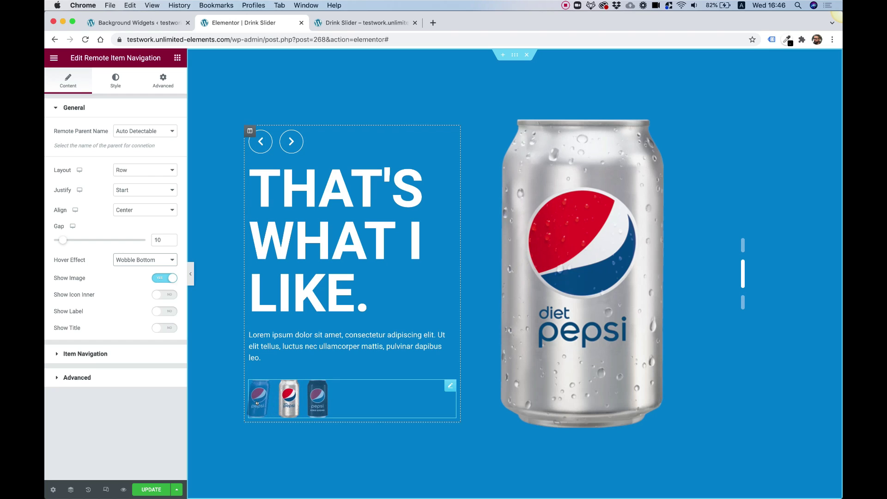
left_click(157, 260)
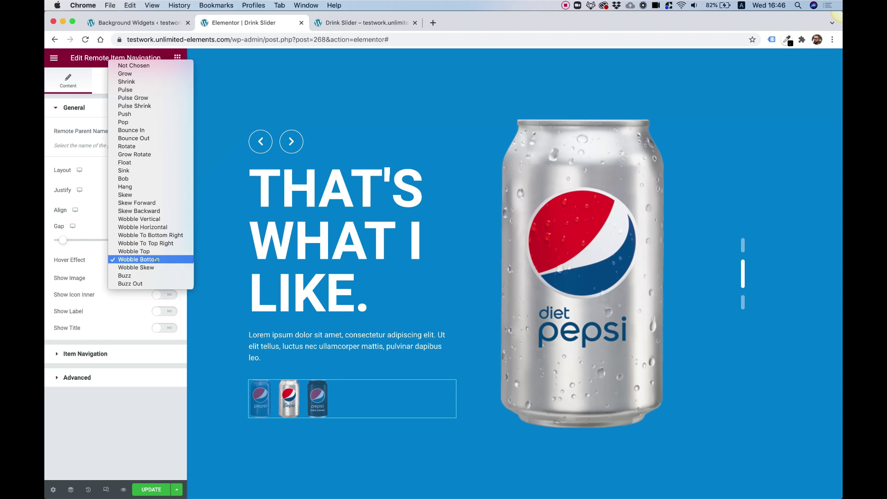
left_click(132, 162)
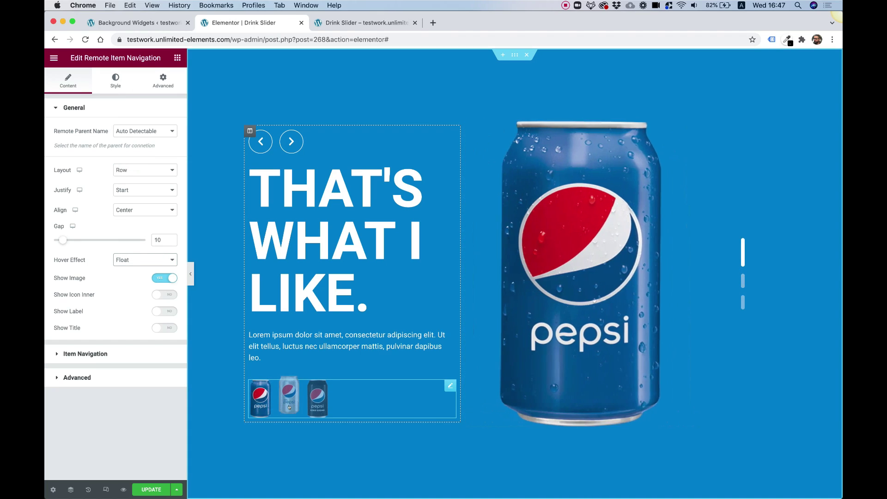
left_click(312, 406)
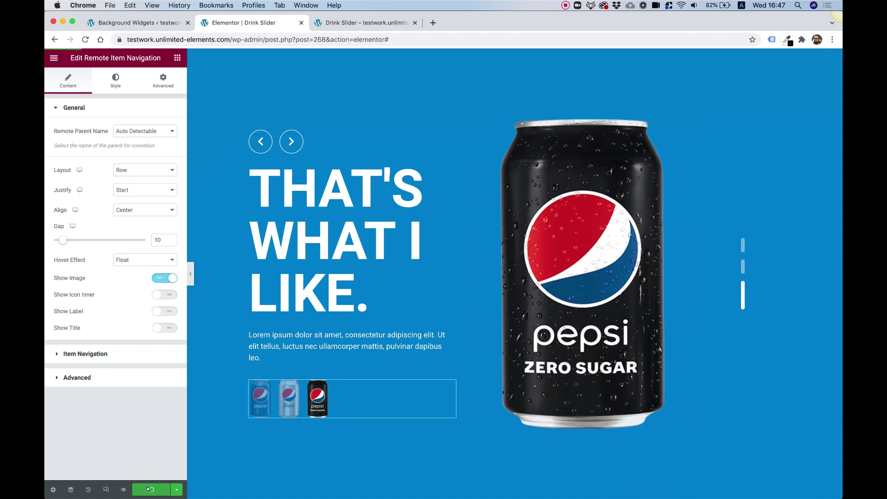
- Reload the editor and cycle through the slides with the remote arrows to check the synced background colors
key("super+r")
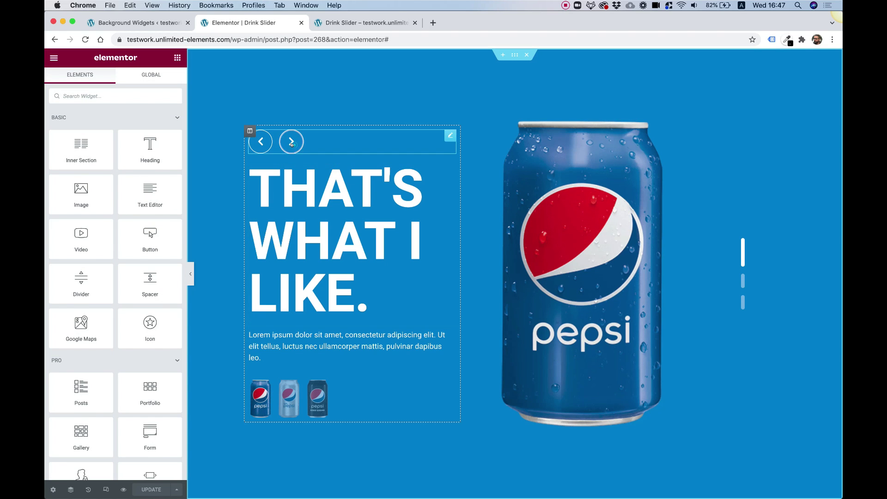
left_click(291, 144)
left_click(291, 143)
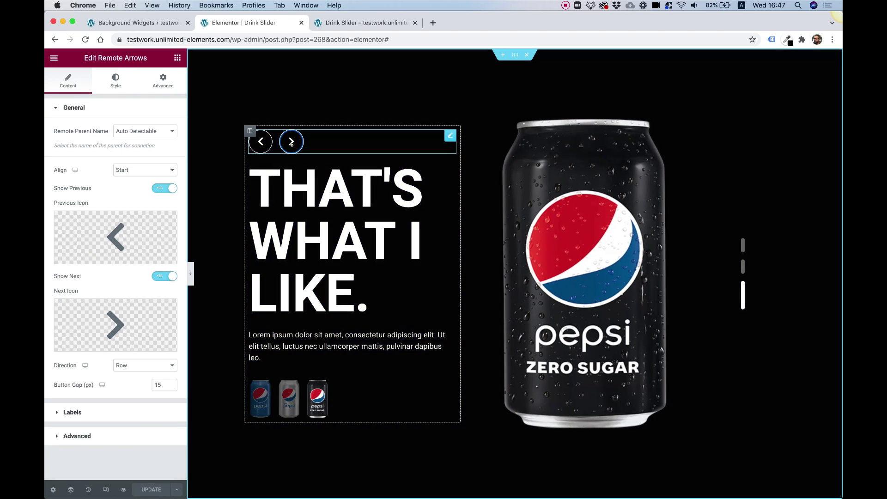
left_click(291, 143)
left_click(261, 143)
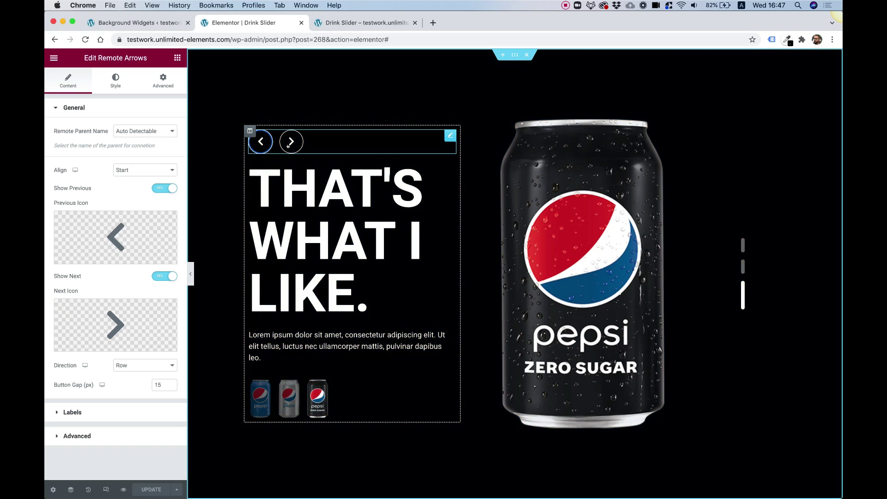
left_click(262, 142)
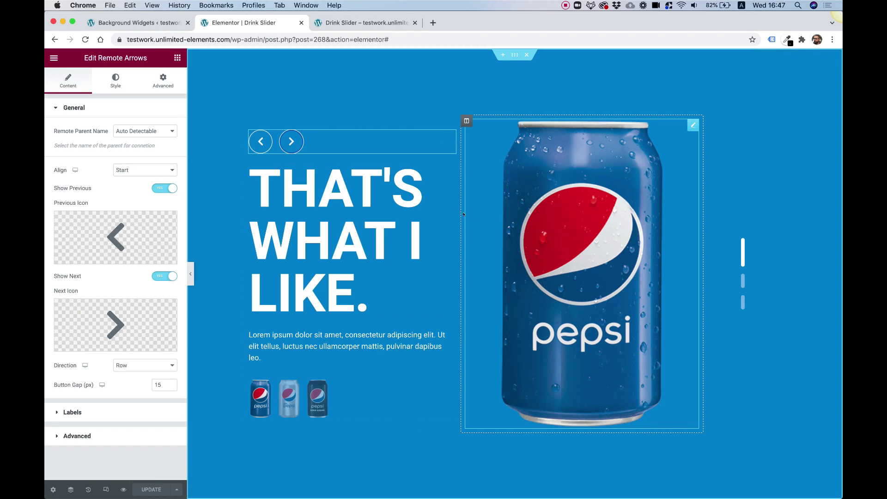
- Widen the text column into the space of the can carousel's column and save the page
left_click_drag(457, 213, 499, 214)
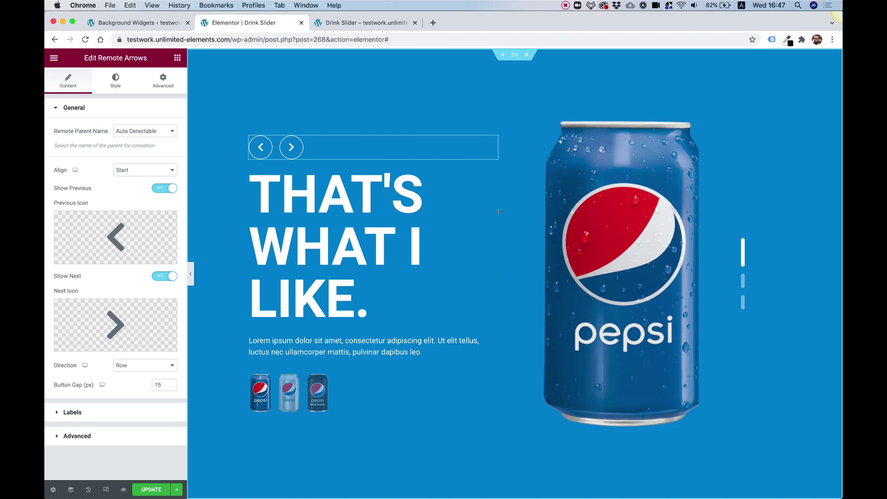
left_click(144, 488)
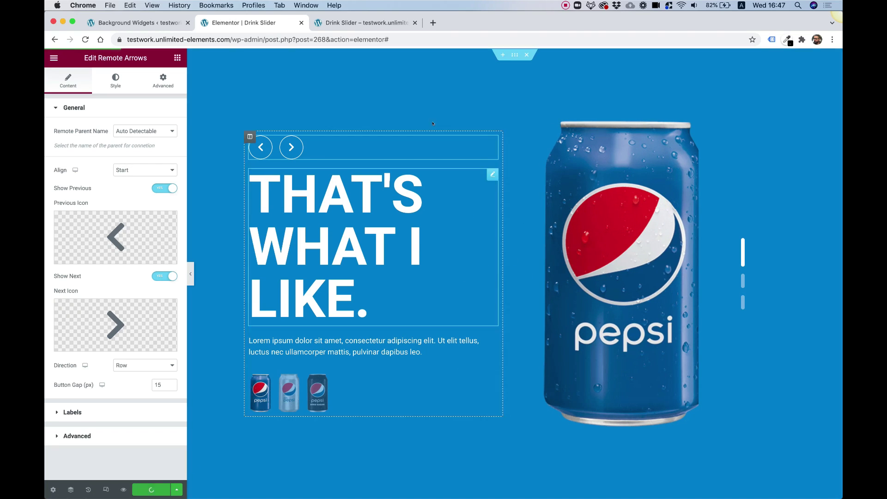
- Refresh the Drink Slider preview page and test slide changes with the next arrow and the can thumbnails
left_click(340, 24)
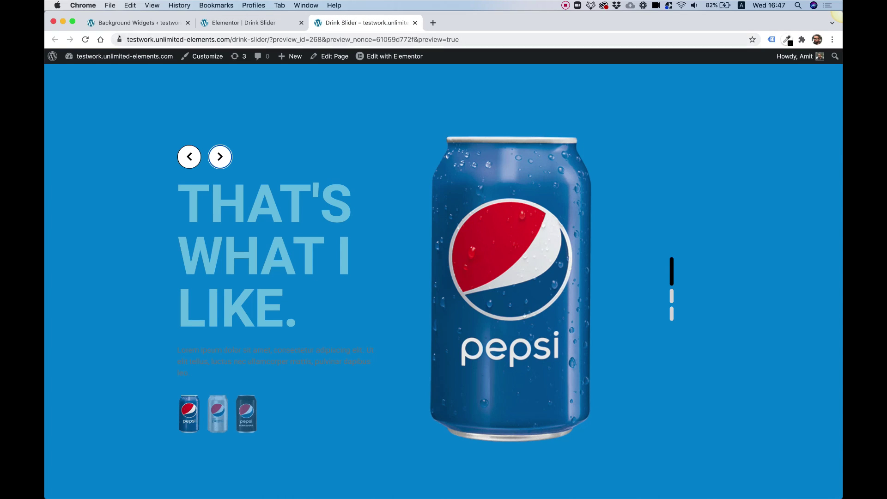
left_click(85, 39)
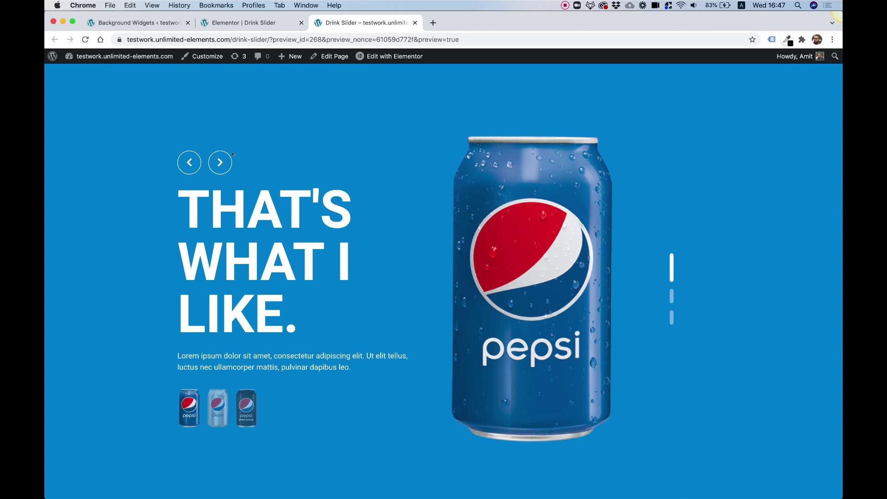
left_click(220, 162)
left_click(220, 162)
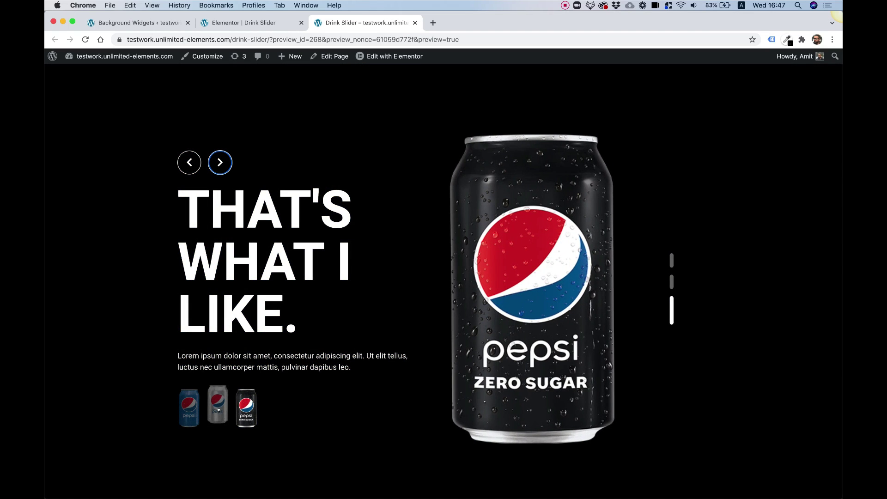
left_click(222, 405)
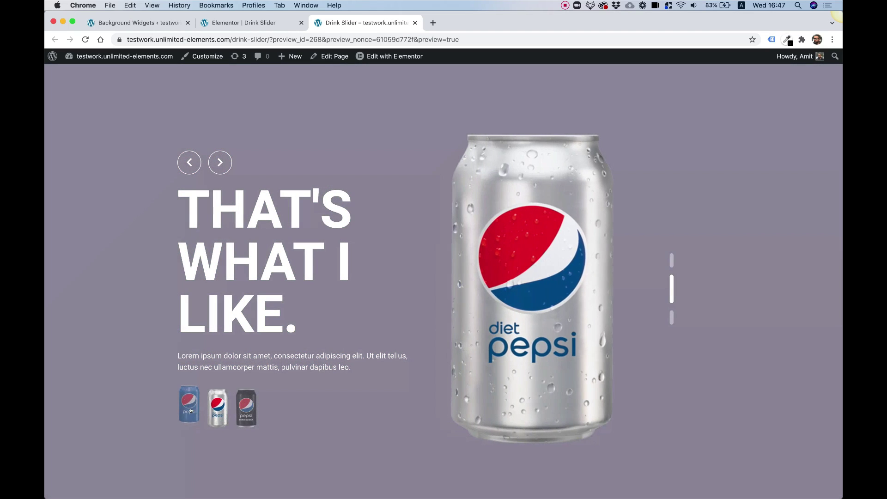
left_click(190, 410)
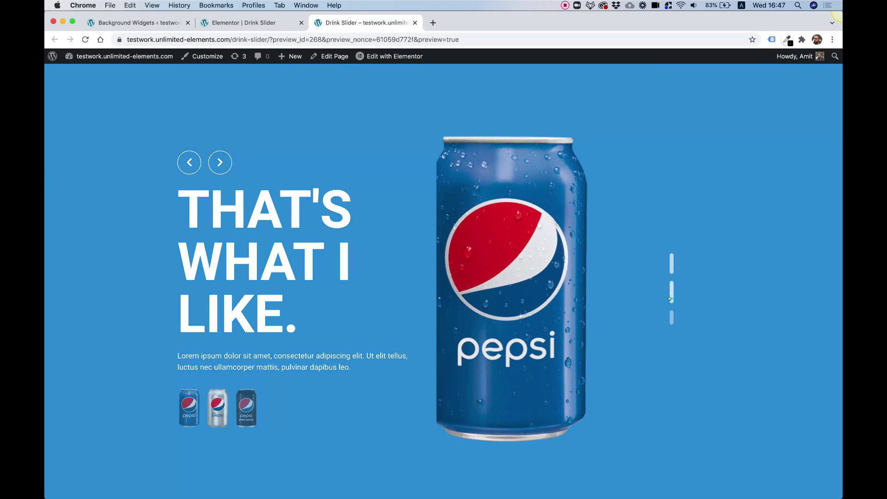
- Test the previewed slider by switching slides with the bullets, swiping the large can, and using the Zero Sugar and Diet thumbnails
left_click(671, 291)
left_click_drag(453, 300, 492, 299)
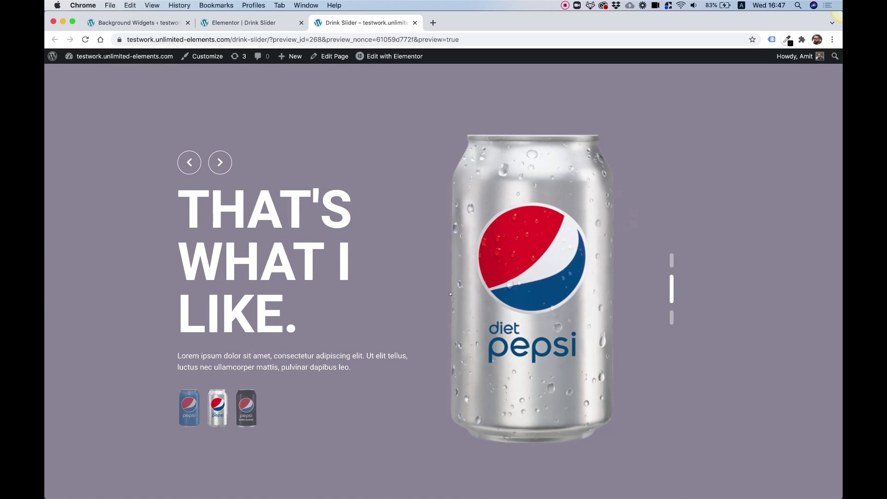
left_click_drag(524, 192, 277, 207)
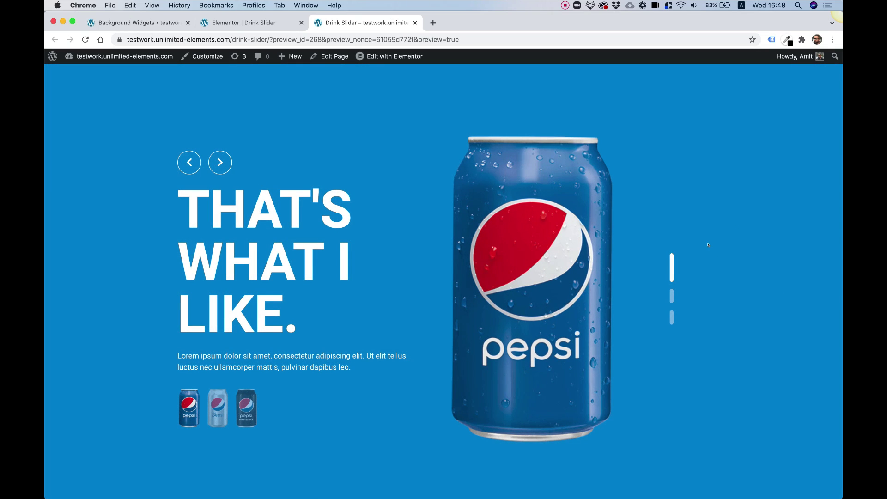
left_click(246, 407)
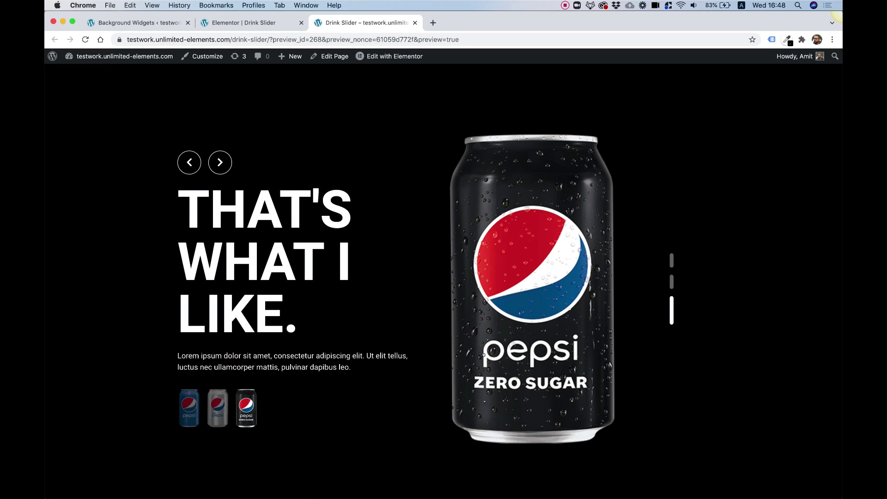
left_click(211, 413)
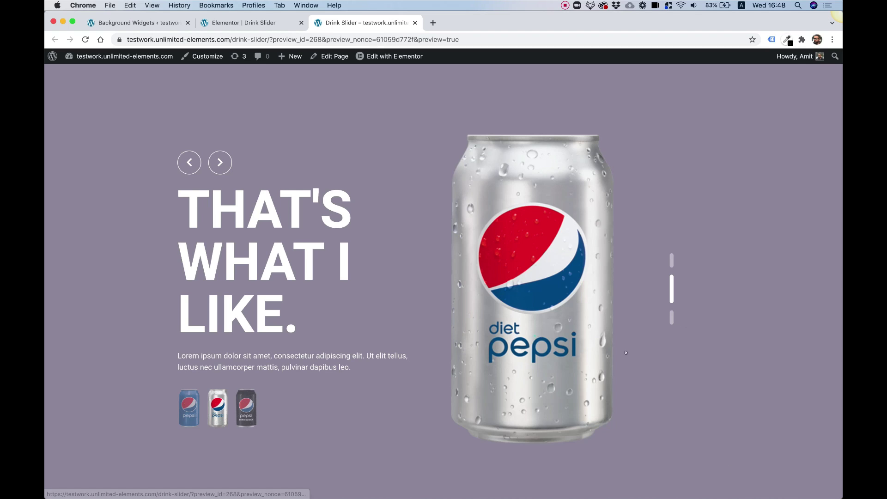
scroll(548, 369, "up", 1)
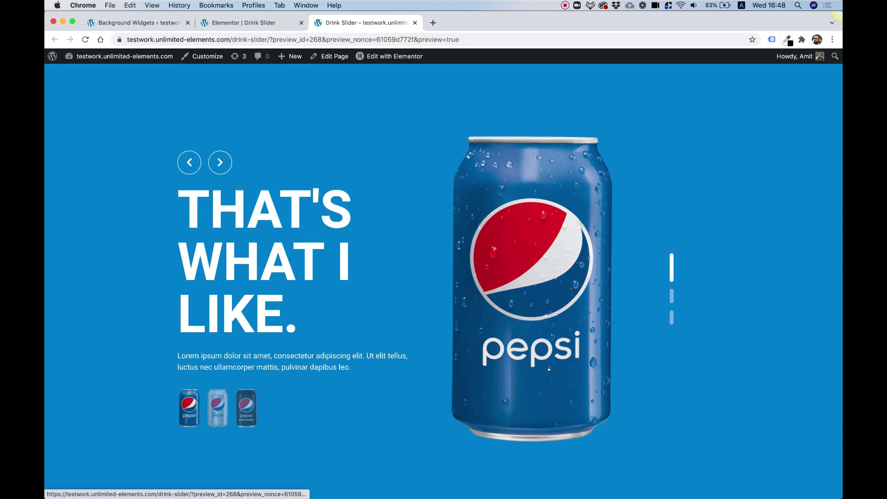